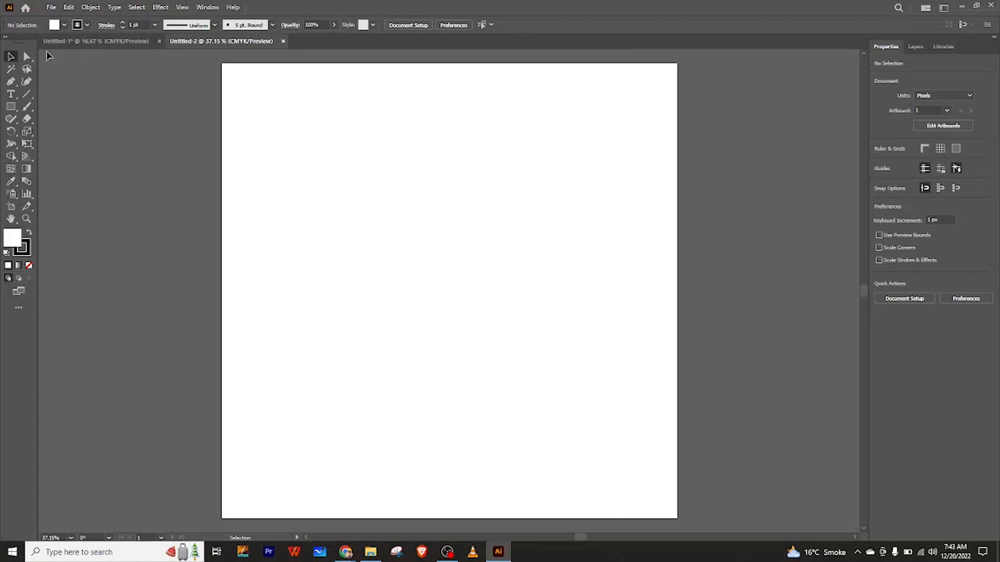
mouse_move(19, 51)
left_mouse_down()
mouse_move(188, 80)
mouse_move(10, 62)
left_mouse_up()
left_click(207, 7)
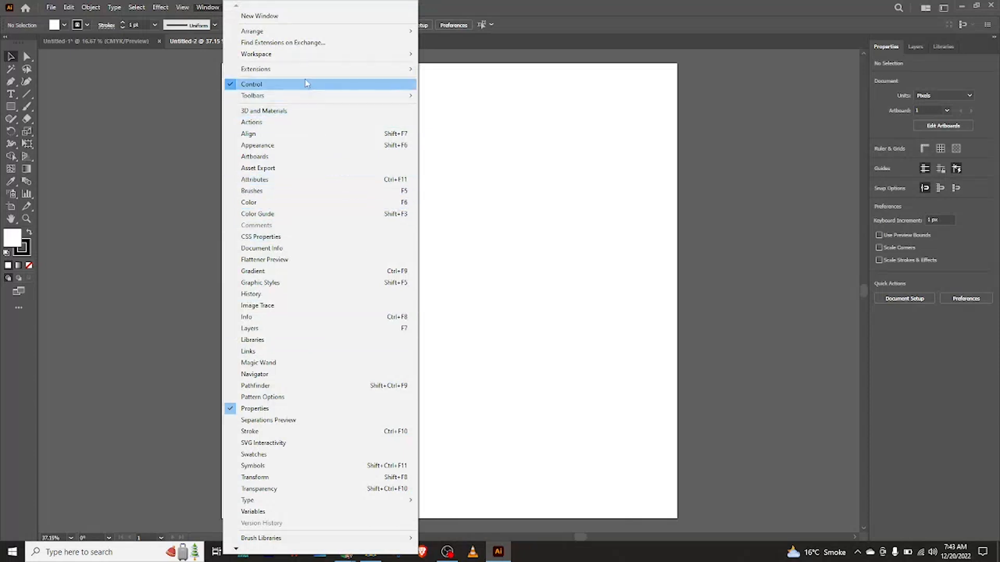
mouse_move(313, 97)
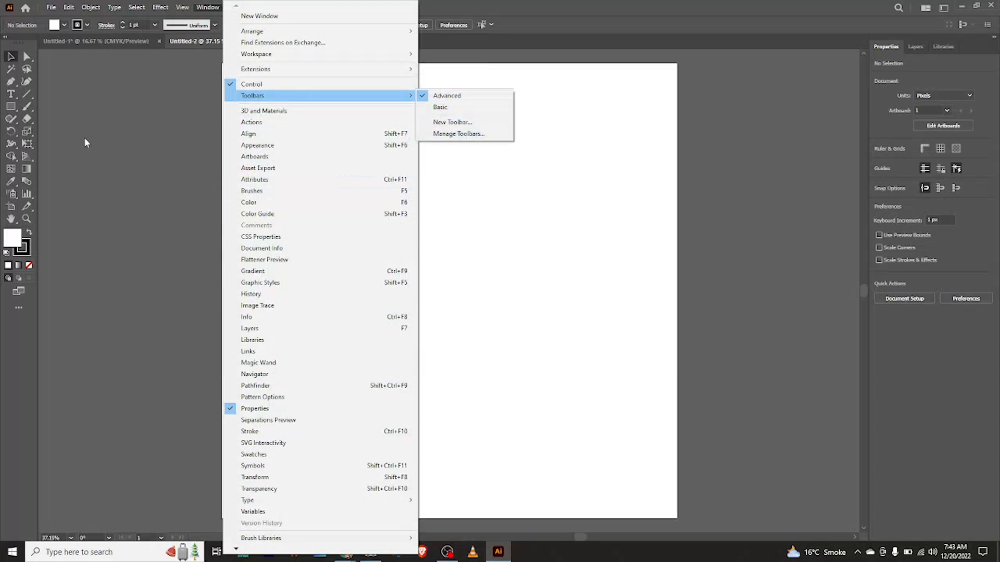
left_click(55, 84)
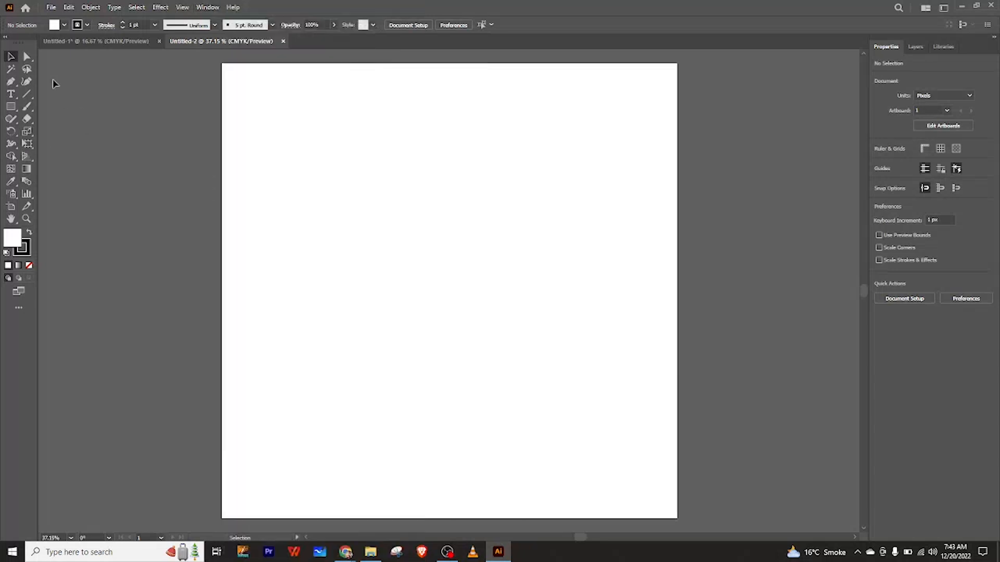
Inspect the stroke weight and stroke colour options in the Control bar.
left_click(156, 26)
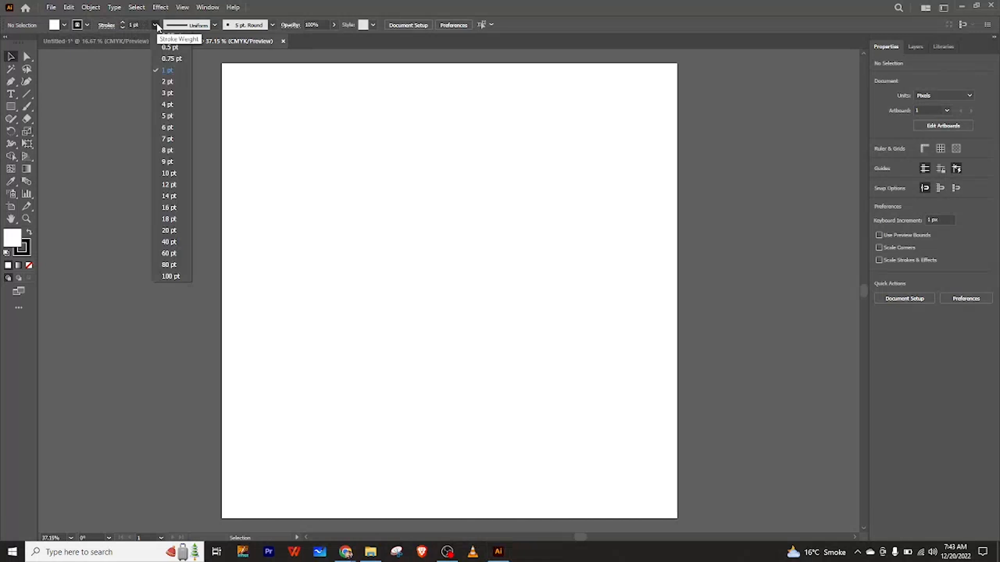
left_click(157, 25)
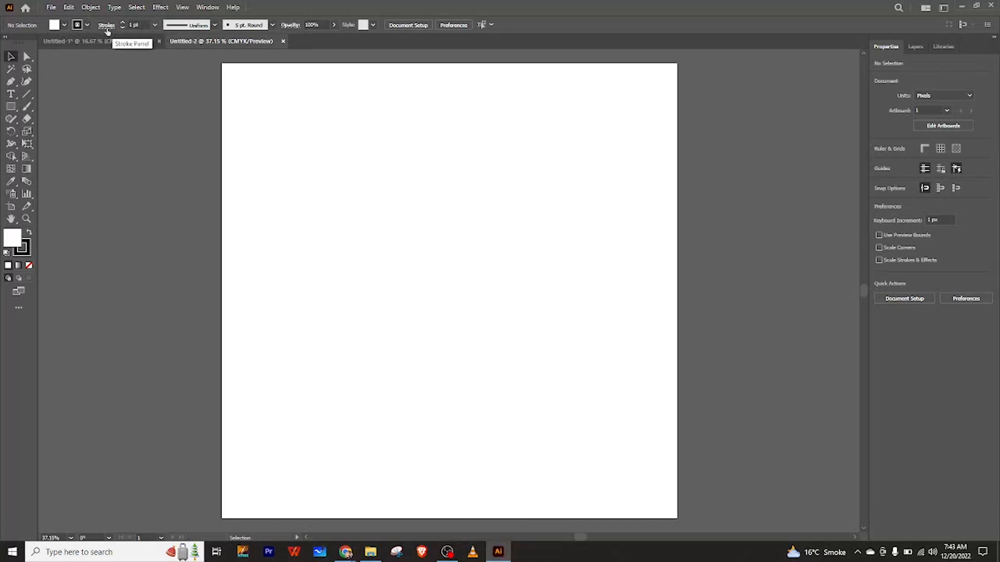
left_click(88, 25)
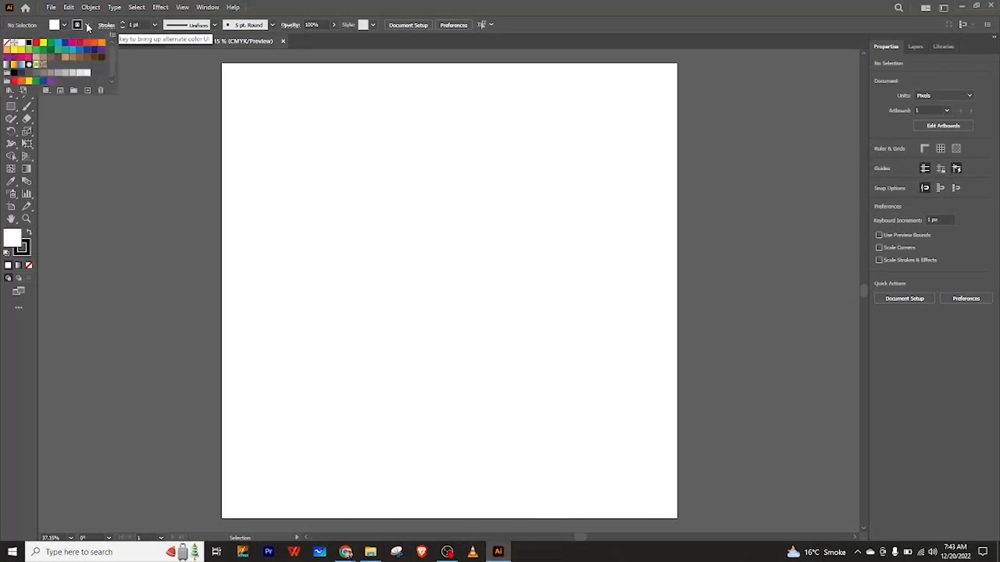
left_click(87, 26)
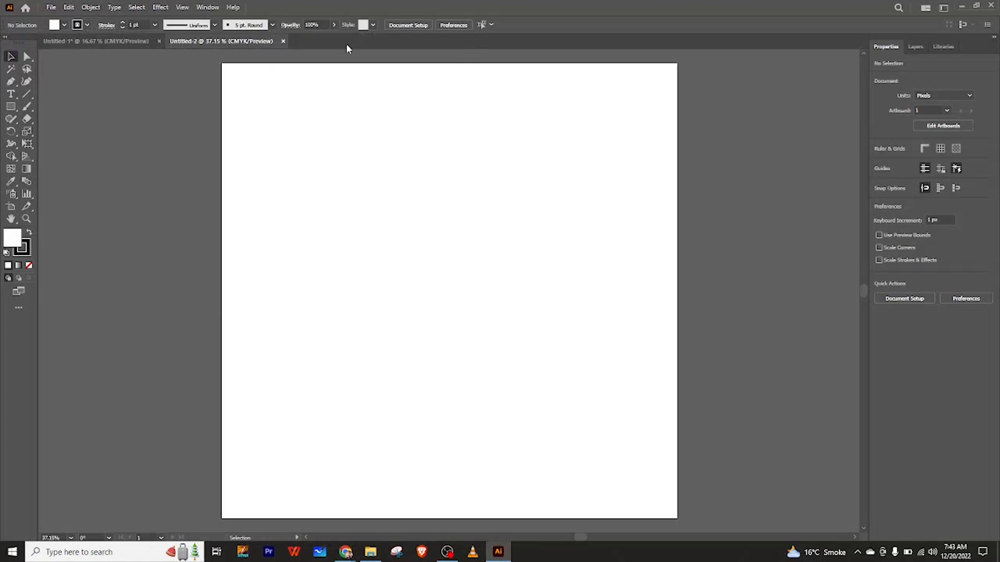
Toggle the Advanced toolbar off and then back on.
left_click(207, 8)
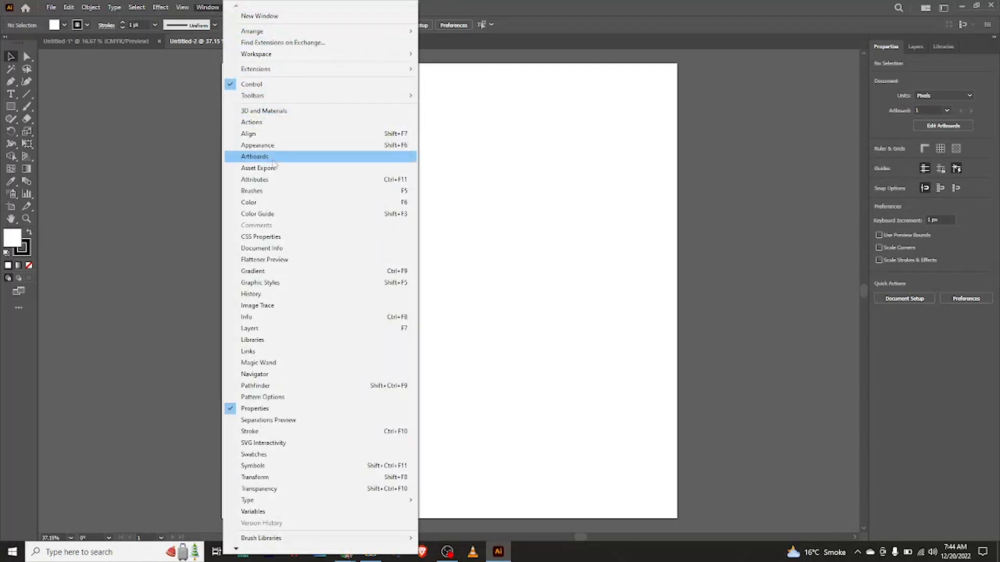
mouse_move(267, 97)
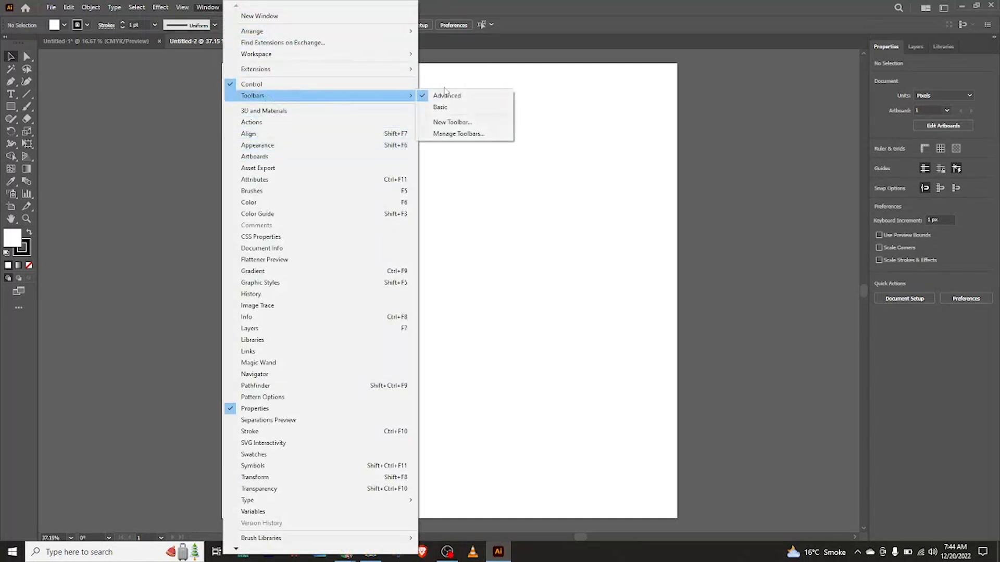
left_click(428, 96)
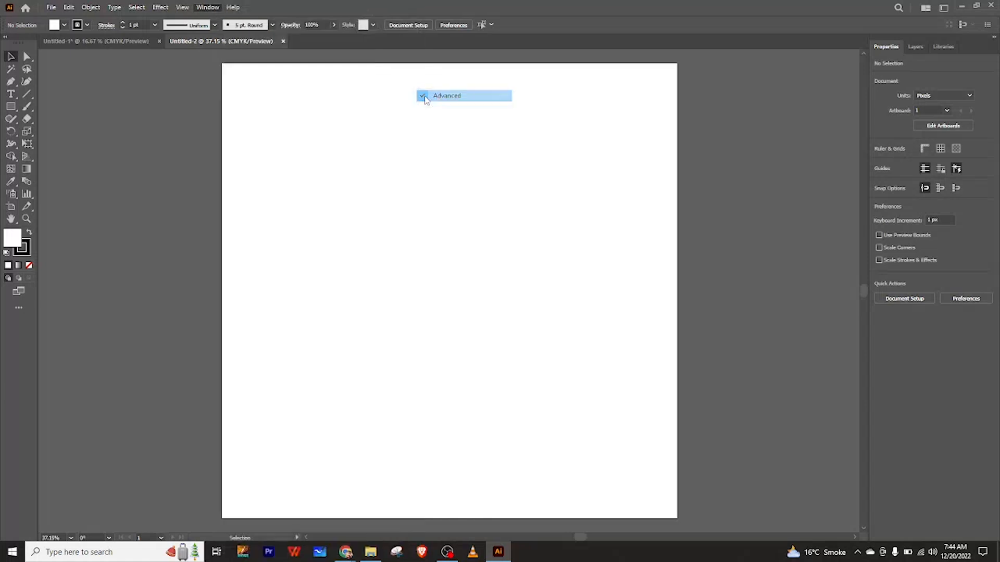
left_click(199, 8)
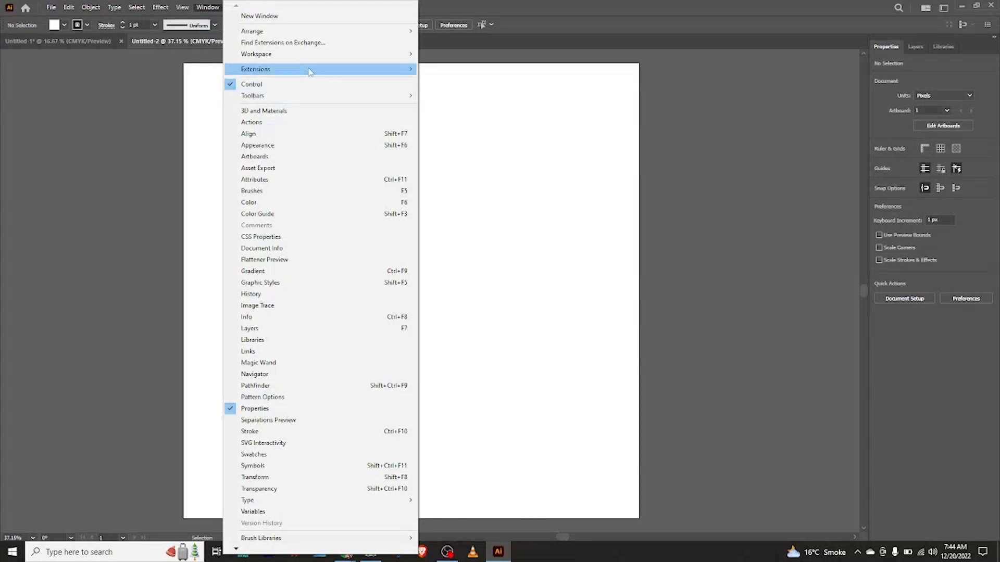
mouse_move(393, 71)
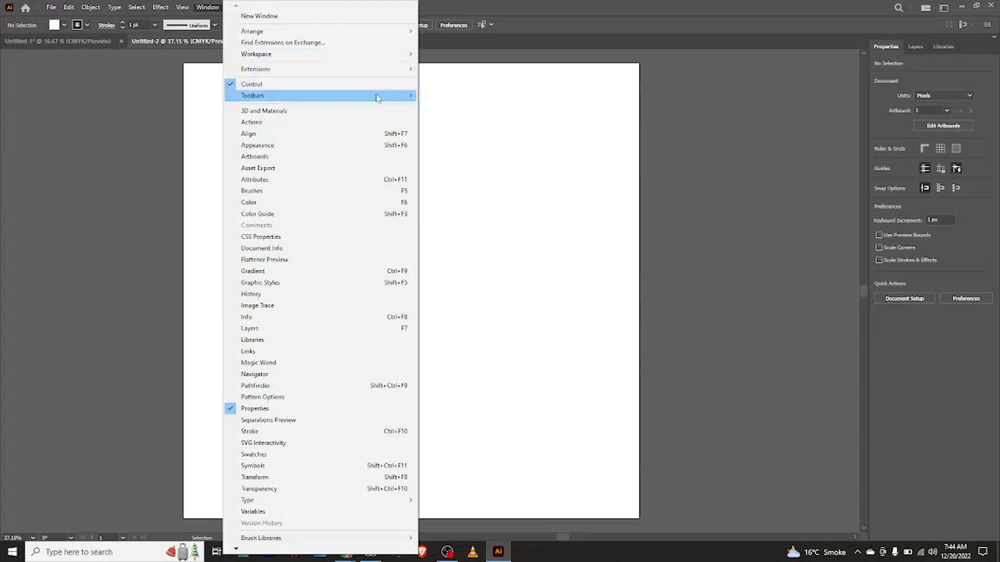
left_click(441, 97)
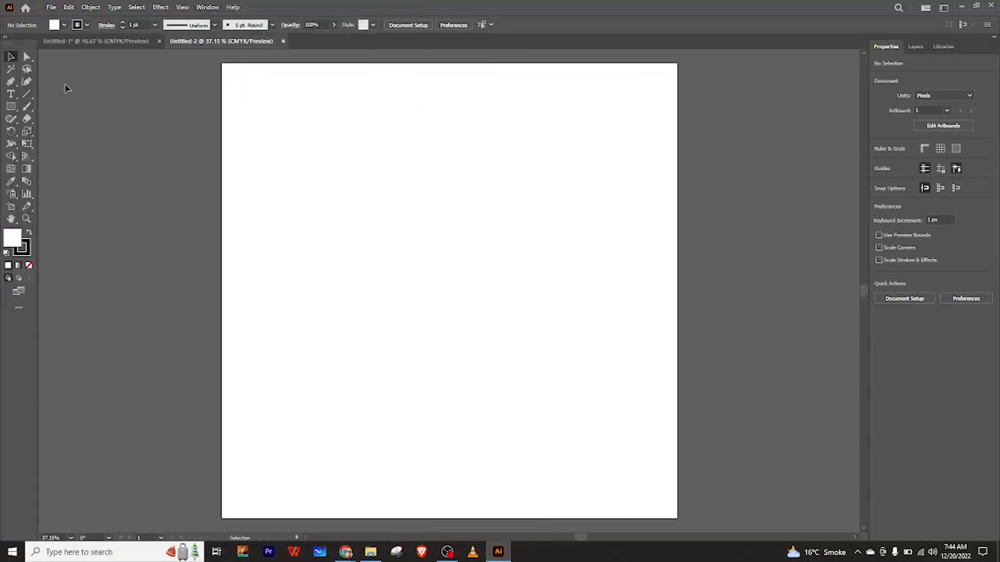
Move the tools panel slightly lower, below the document tabs.
mouse_move(12, 48)
left_mouse_down()
mouse_move(243, 65)
mouse_move(18, 58)
left_mouse_up()
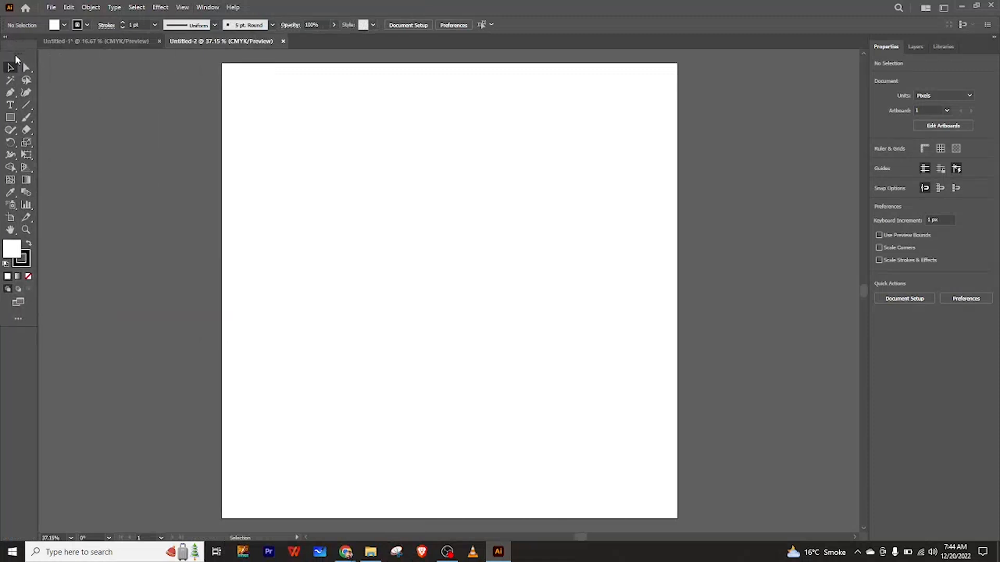
left_click(211, 7)
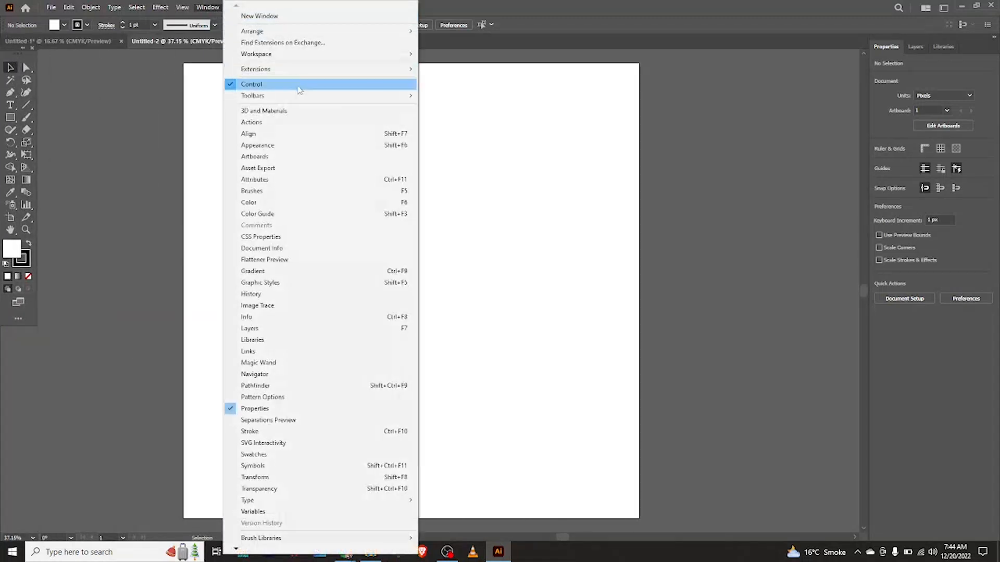
mouse_move(308, 99)
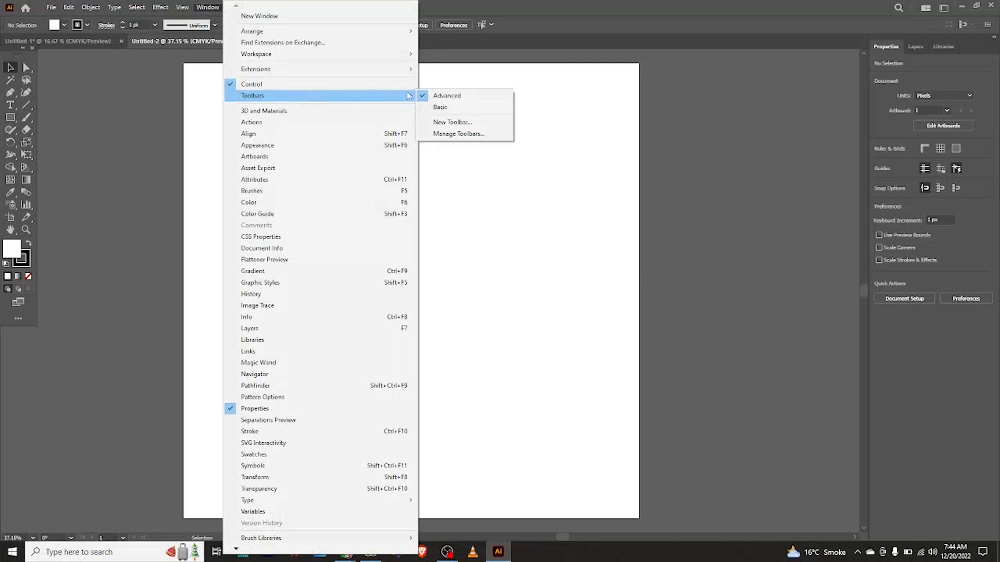
left_click(704, 99)
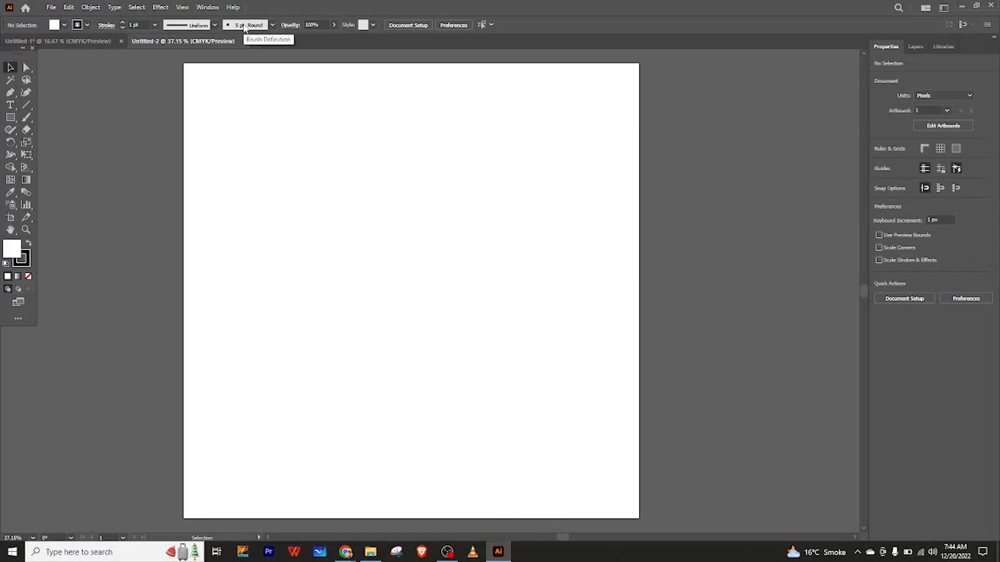
Review the list of available workspaces.
left_click(208, 7)
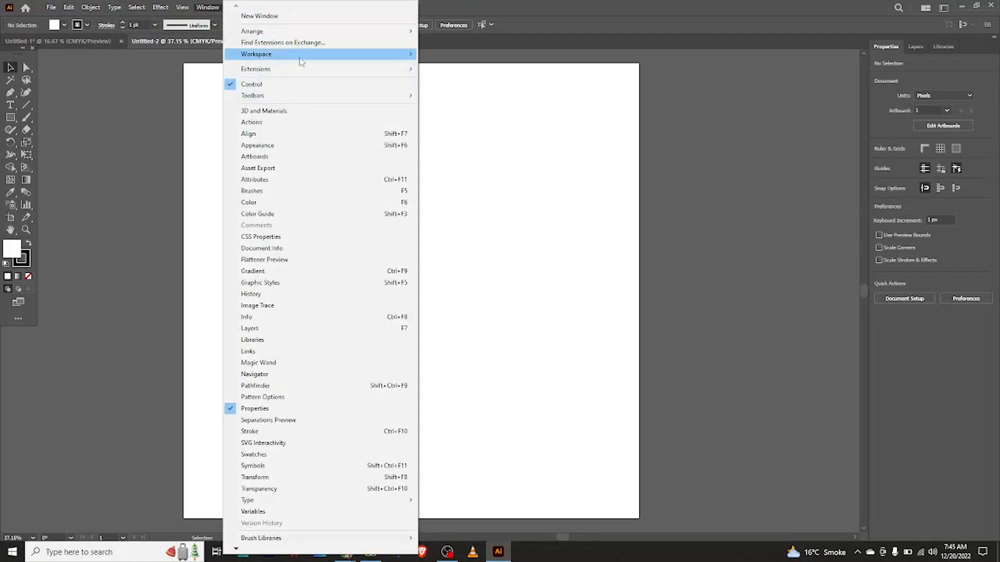
mouse_move(301, 61)
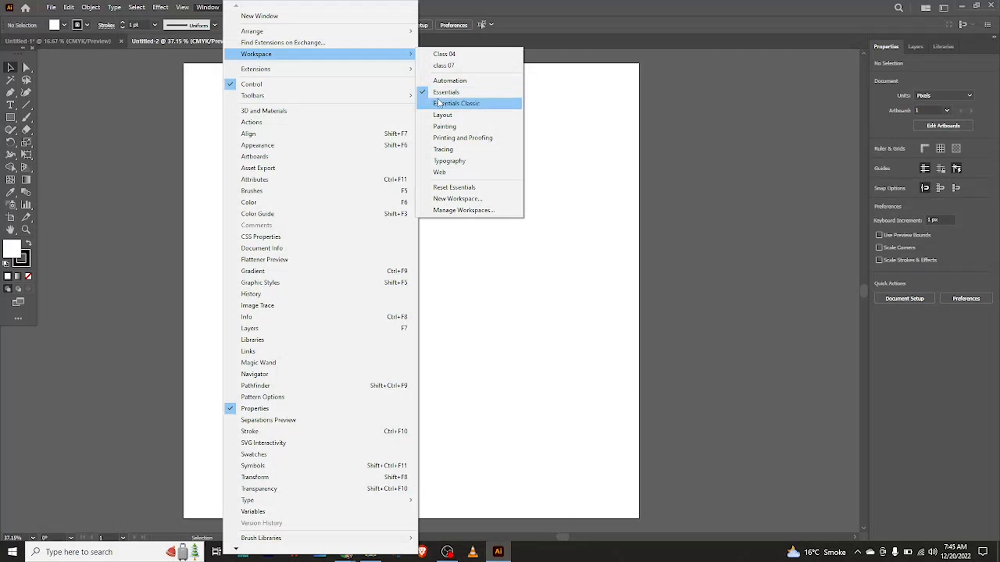
left_click(663, 119)
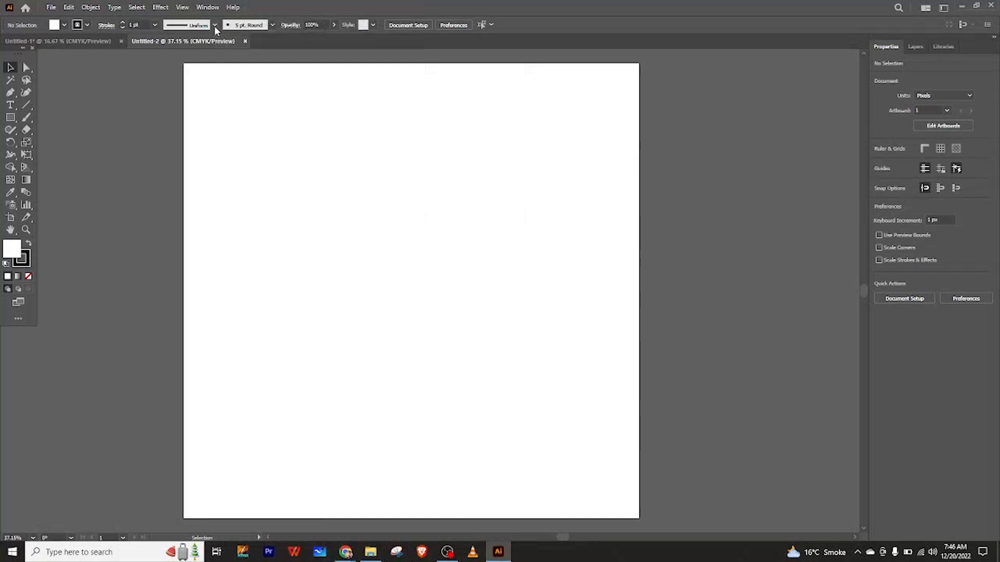
Open the Color and Appearance panels and place them beside the artboard, Appearance below Color.
left_click(209, 9)
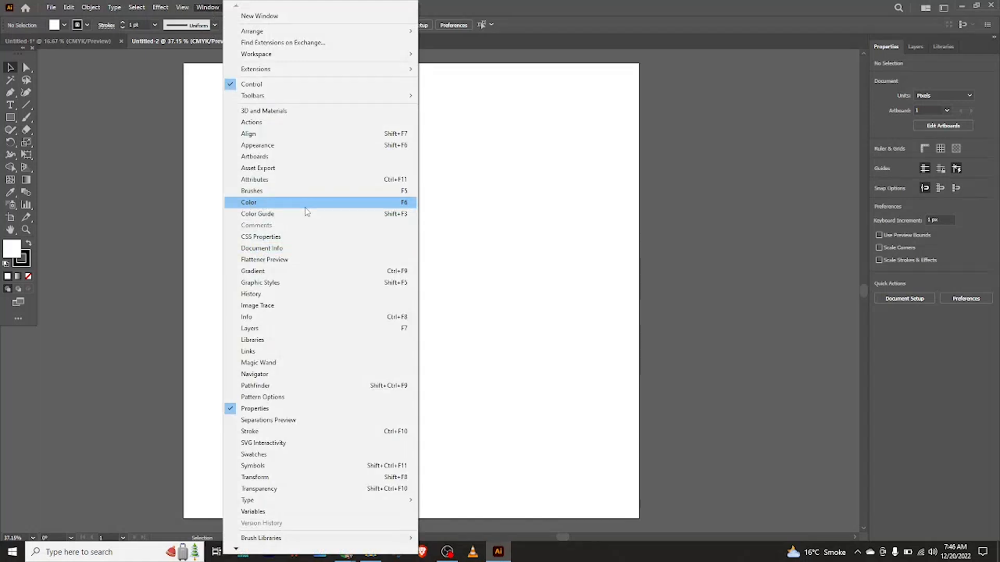
left_click(235, 203)
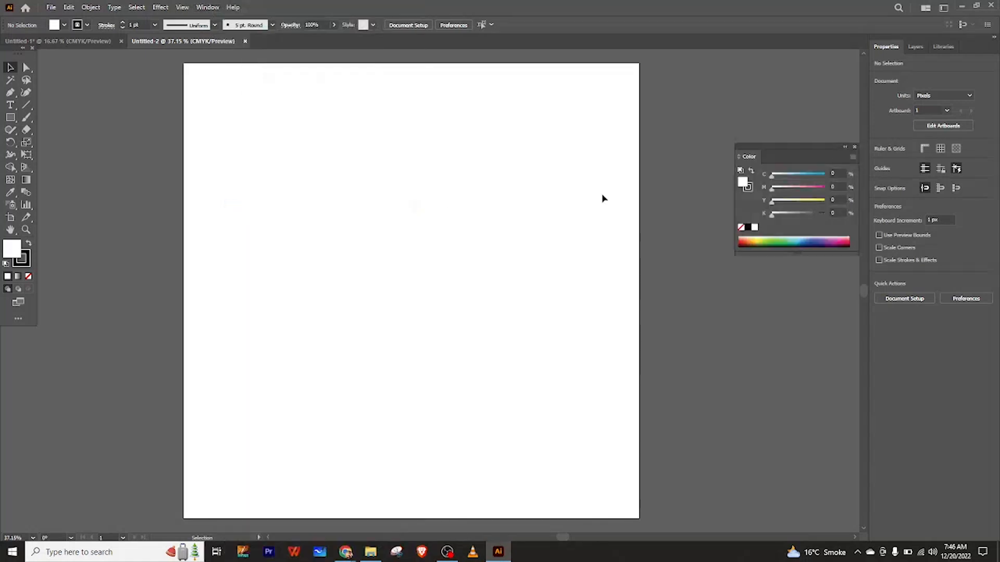
left_click_drag(777, 157, 734, 126)
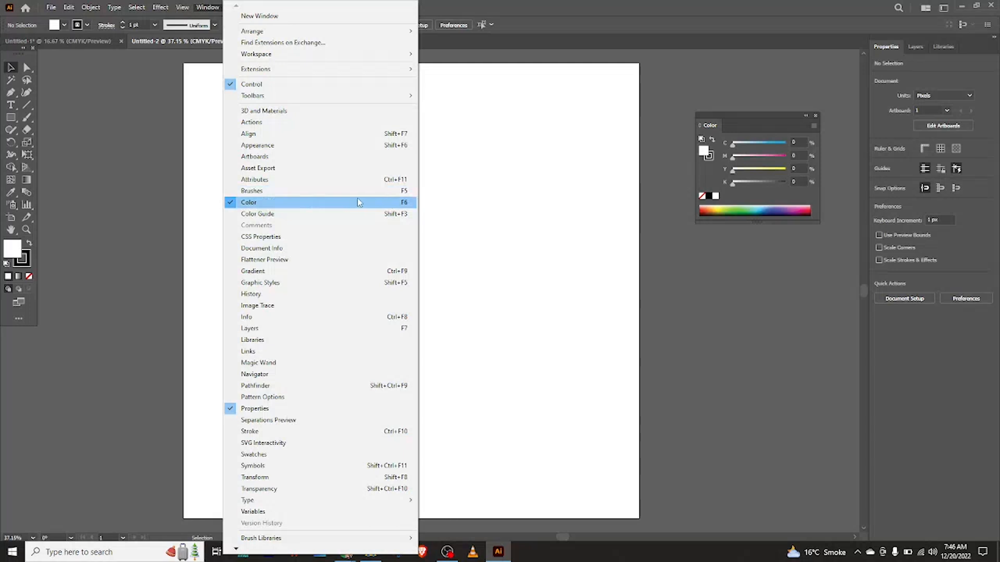
left_click(233, 147)
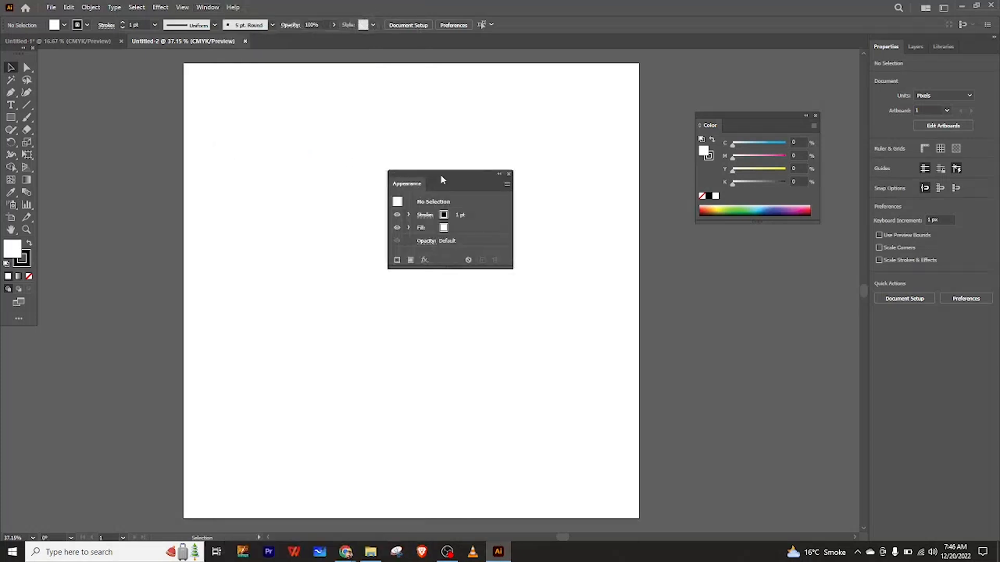
left_click_drag(448, 177, 757, 248)
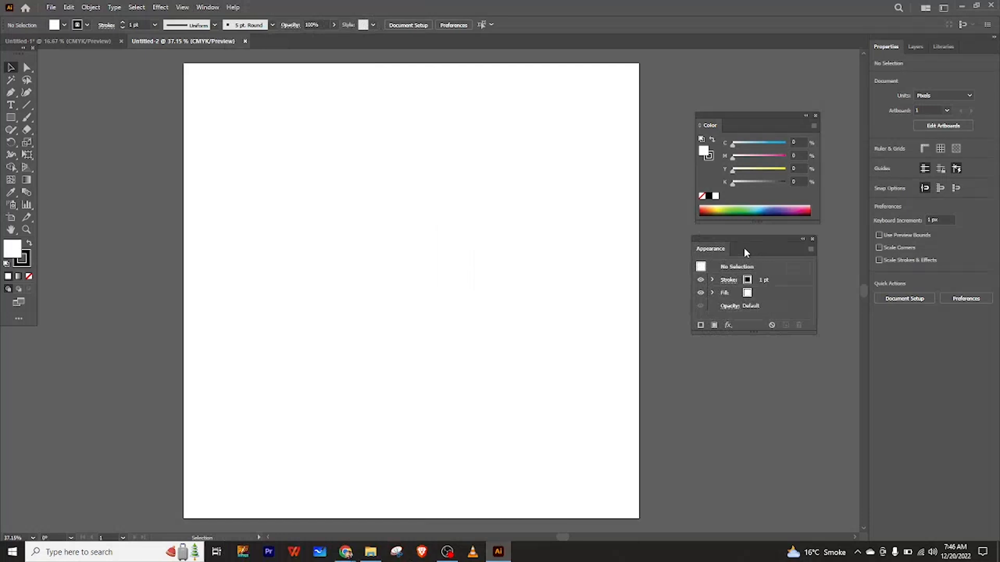
Open the Symbols panel.
left_click(210, 10)
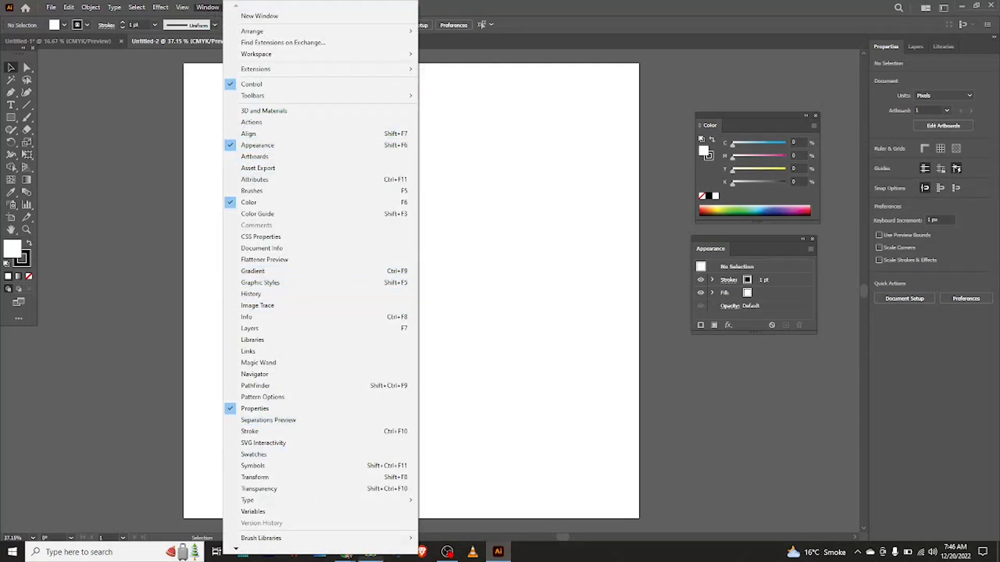
left_click(501, 300)
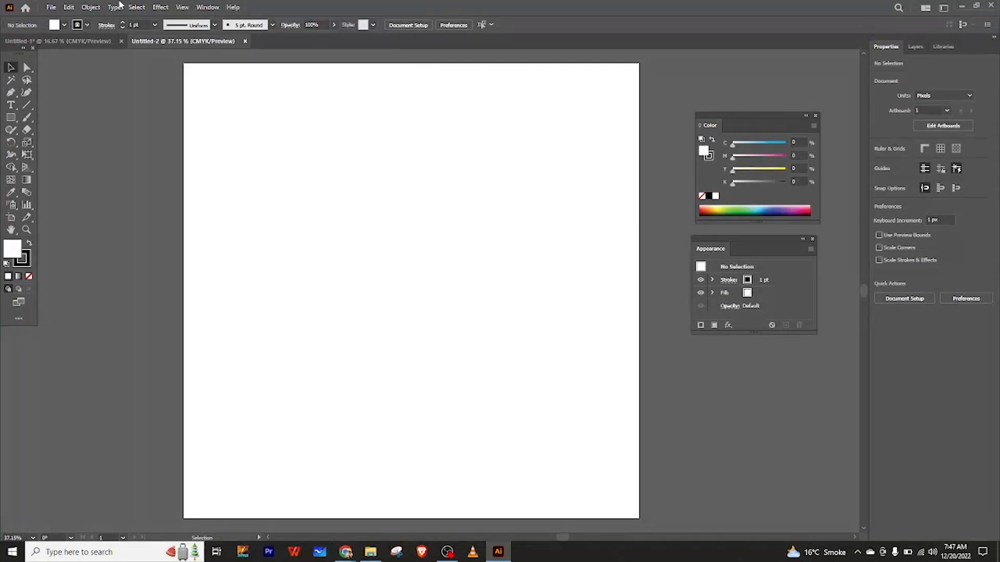
left_click(204, 7)
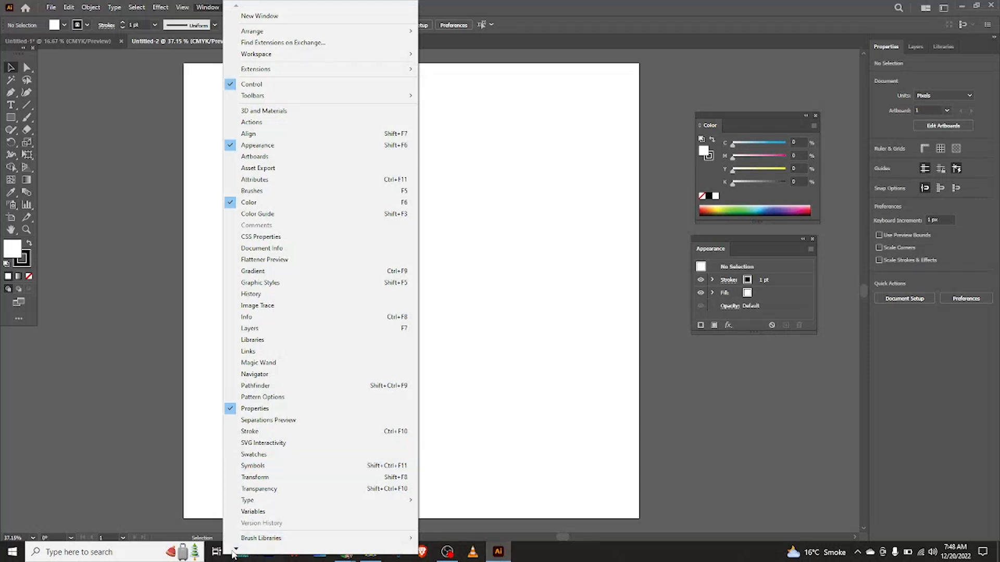
mouse_move(237, 551)
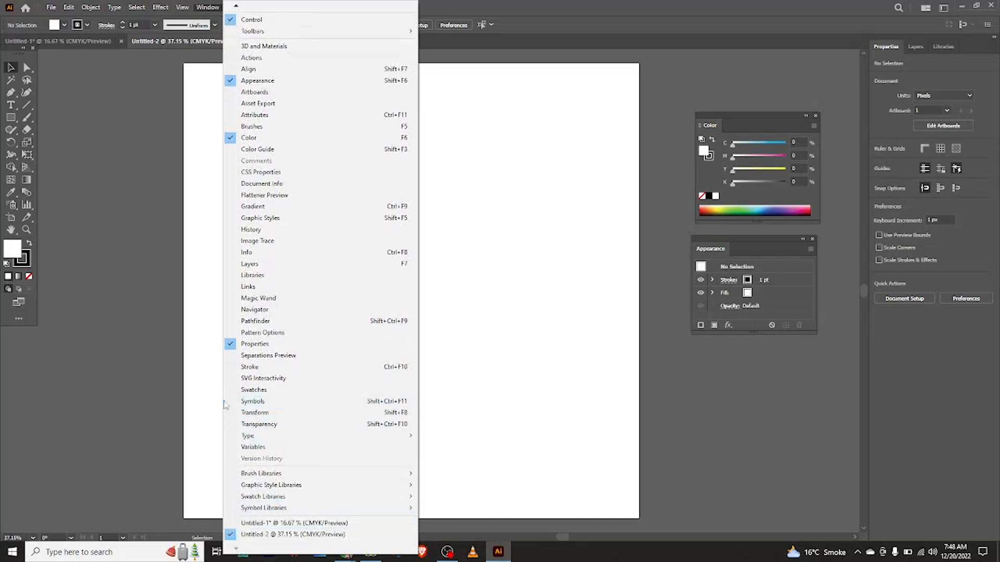
left_click(252, 401)
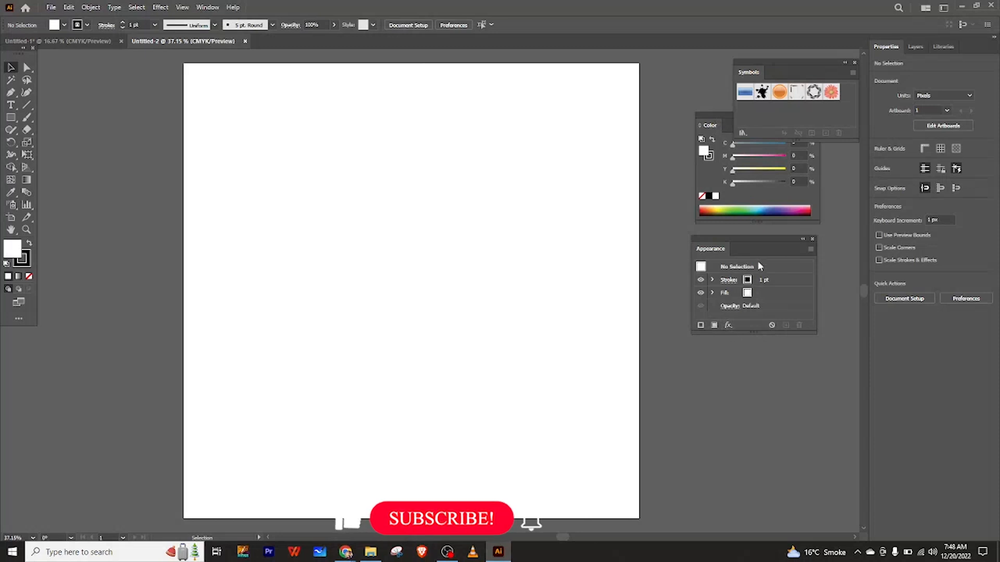
Dock the Color and Appearance panels together beneath the Symbols panel in one stacked group.
left_click_drag(772, 251, 775, 288)
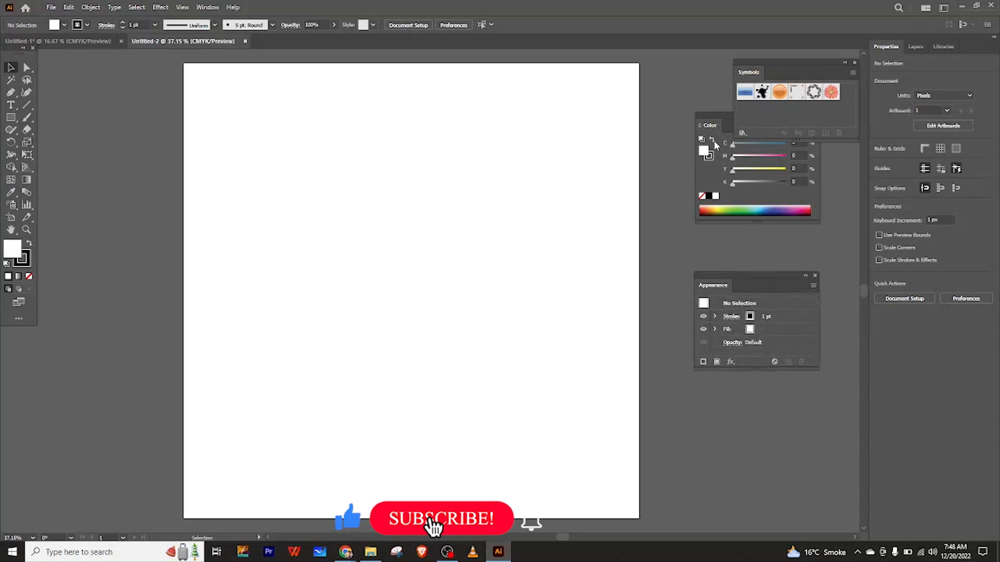
left_click_drag(721, 123, 737, 159)
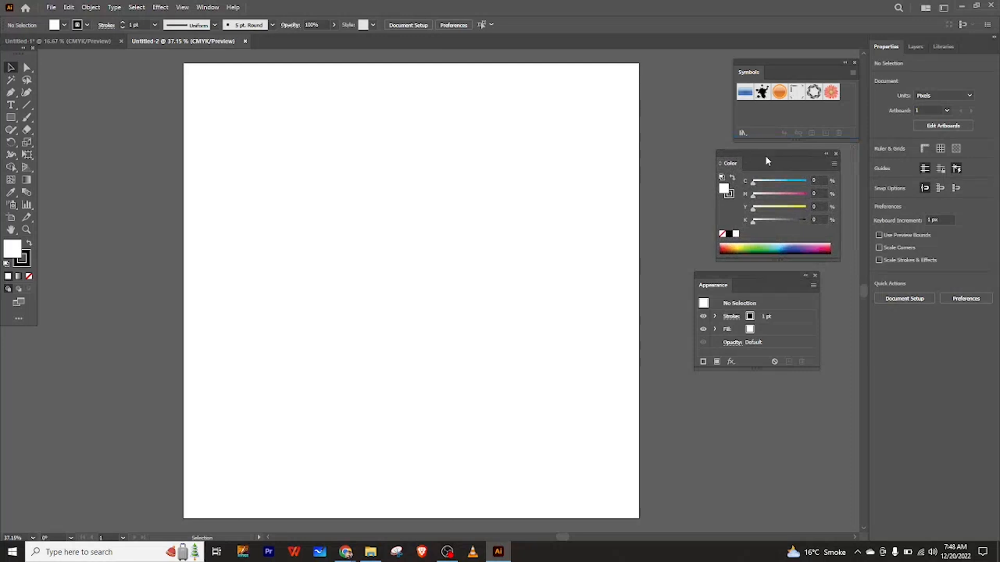
left_click_drag(778, 155, 799, 148)
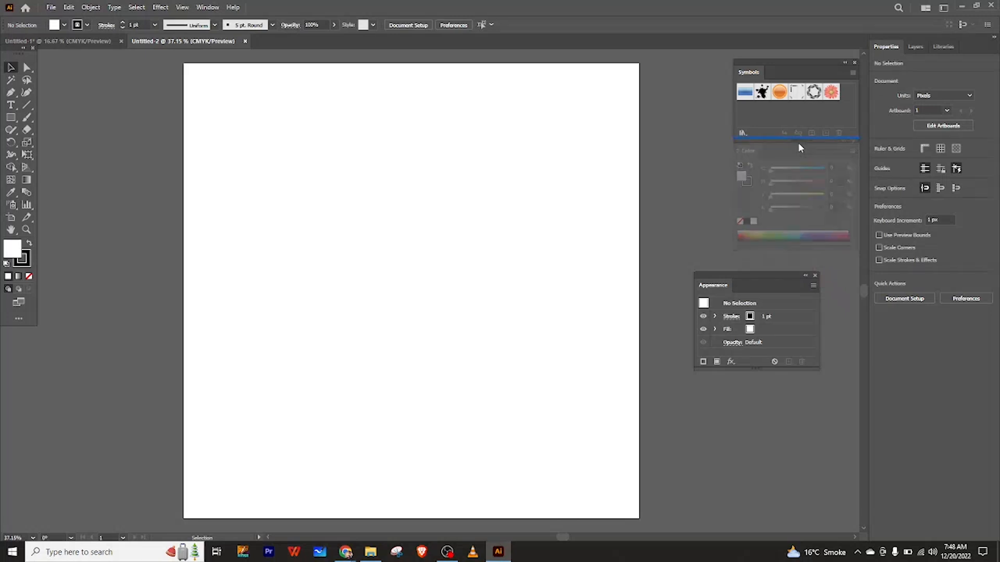
left_click_drag(798, 143, 799, 143)
left_click_drag(753, 287, 800, 242)
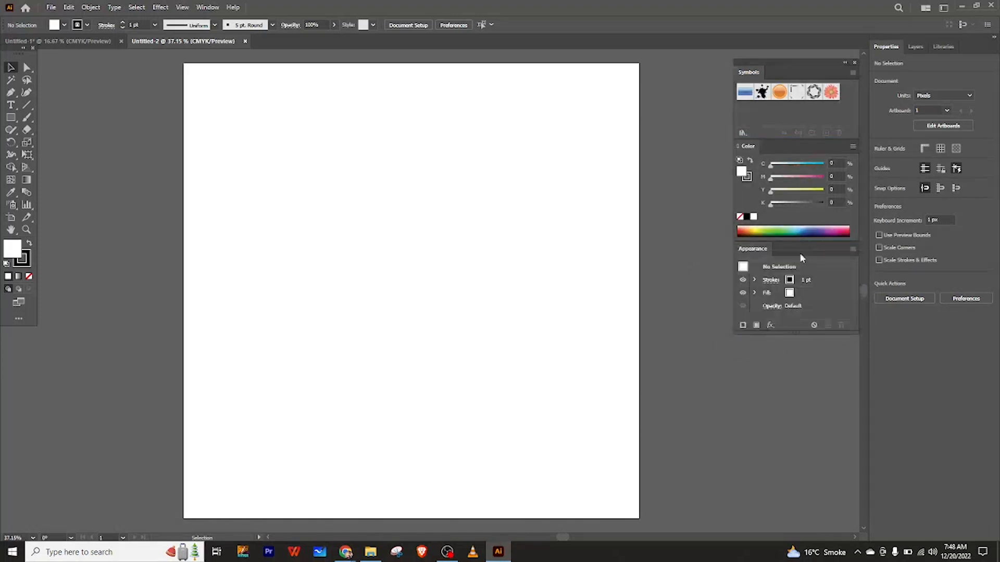
Move the Symbols panel to the bottom of the panel stack, below Appearance.
mouse_move(785, 63)
left_mouse_down()
mouse_move(767, 99)
mouse_move(790, 87)
mouse_move(799, 62)
left_mouse_up()
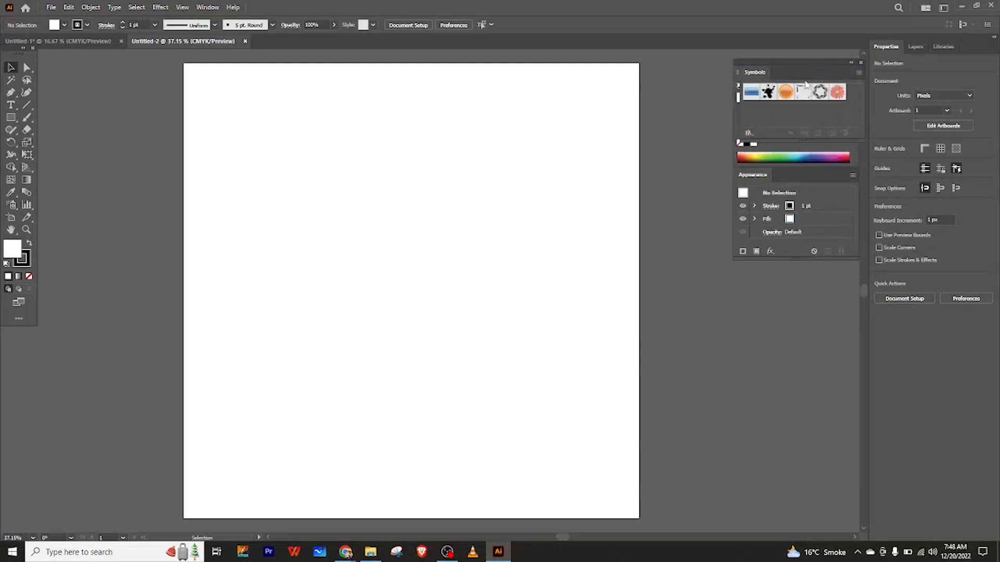
left_click_drag(805, 69, 798, 273)
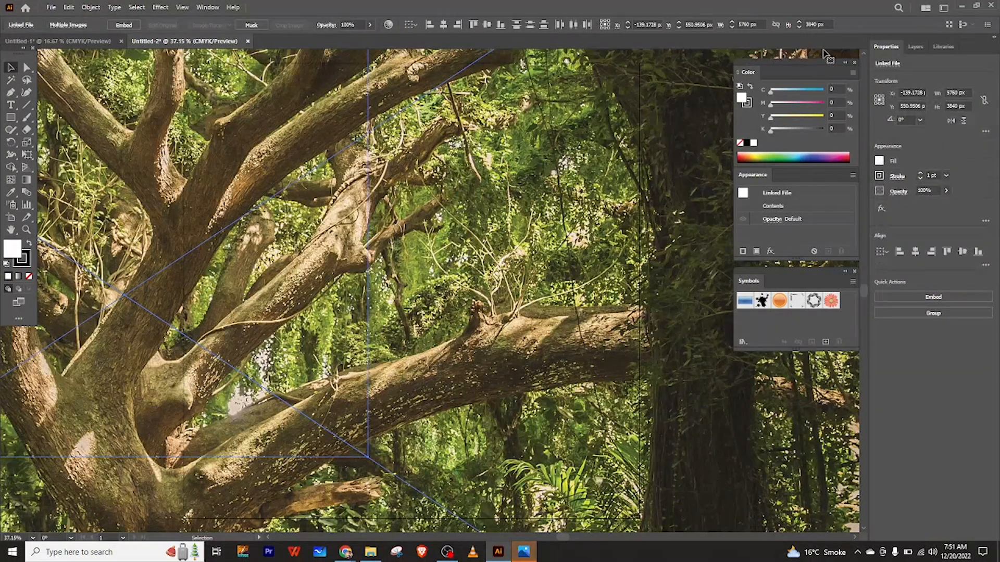
Scale the placed tree photo down so it fits within the artboard.
left_click_drag(496, 194, 487, 359)
left_click_drag(568, 198, 556, 303)
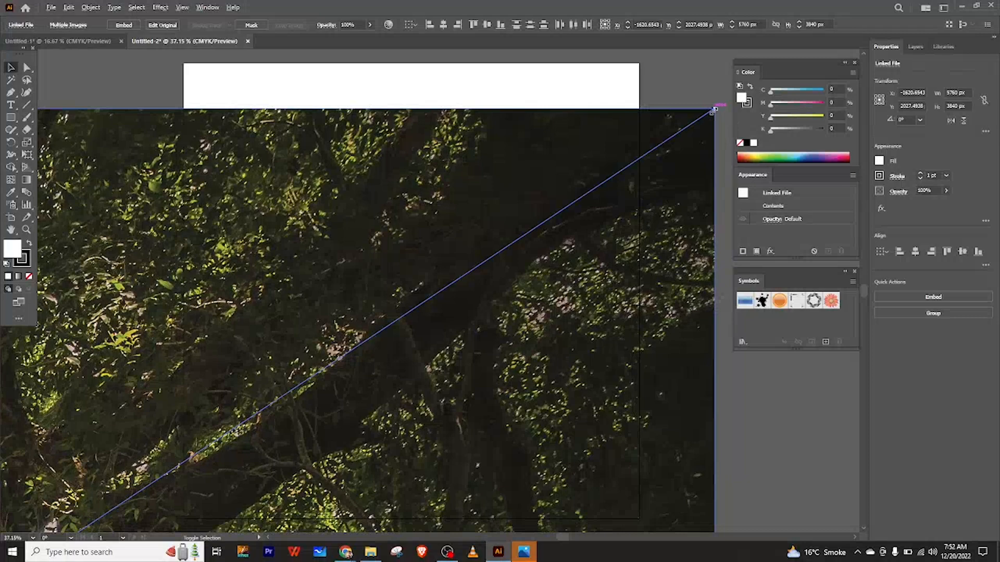
left_click_drag(714, 110, 259, 414)
left_click_drag(116, 477, 623, 122)
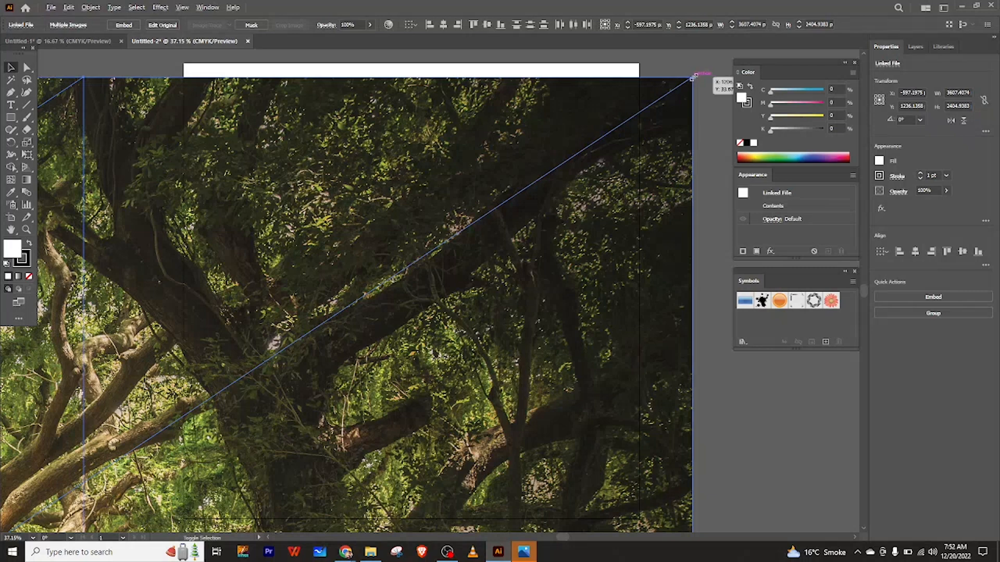
left_click_drag(693, 78, 645, 118)
left_click_drag(596, 152, 217, 404)
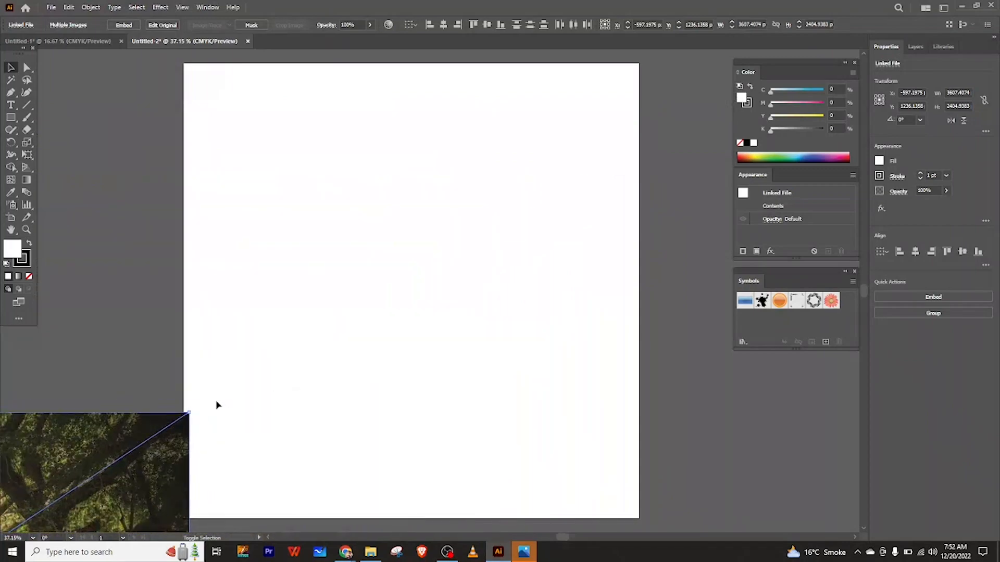
left_click_drag(89, 453, 578, 162)
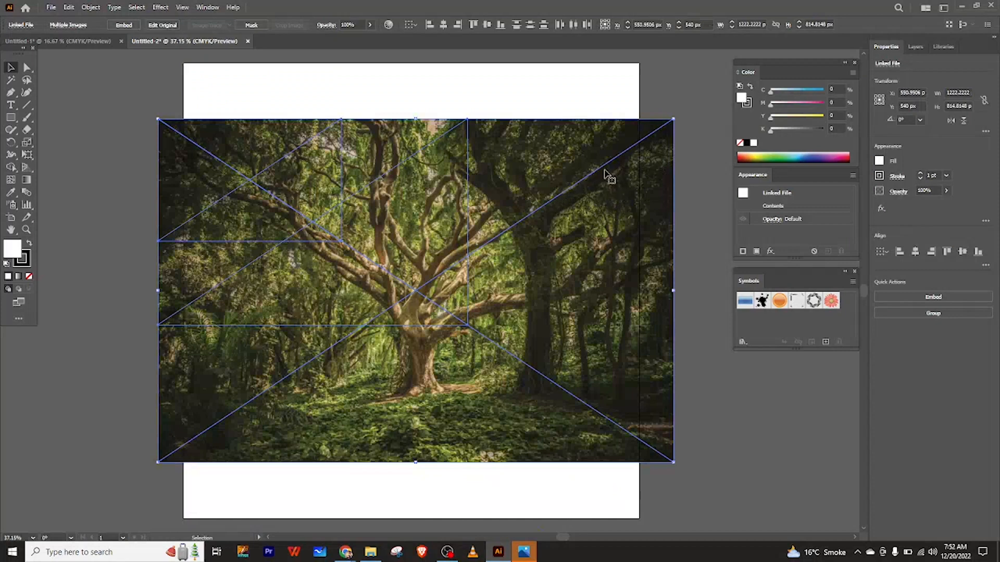
Shrink the tree photo further and place it near the artboard's bottom edge.
left_click(576, 102)
left_click_drag(571, 230, 674, 257)
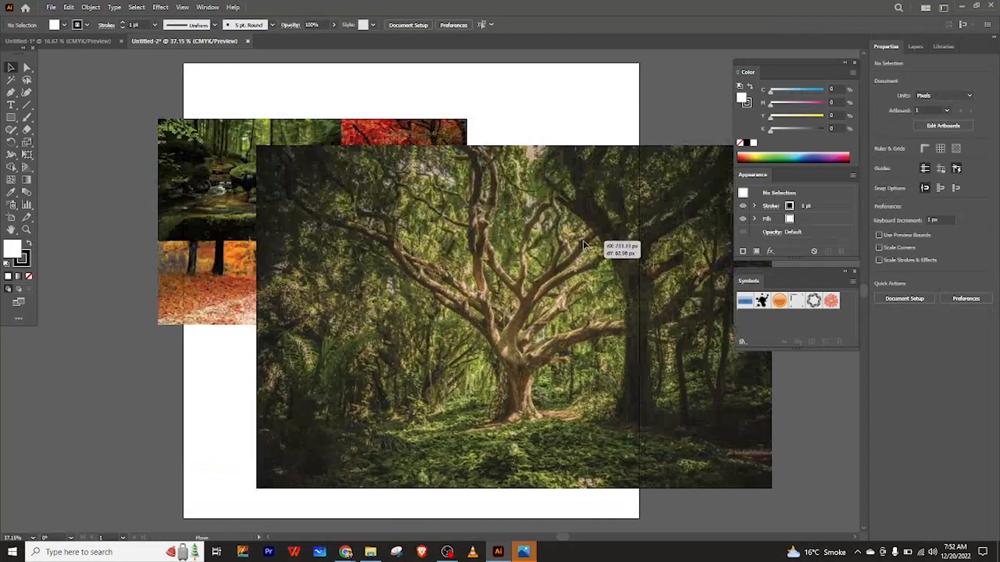
left_click_drag(599, 253, 486, 247)
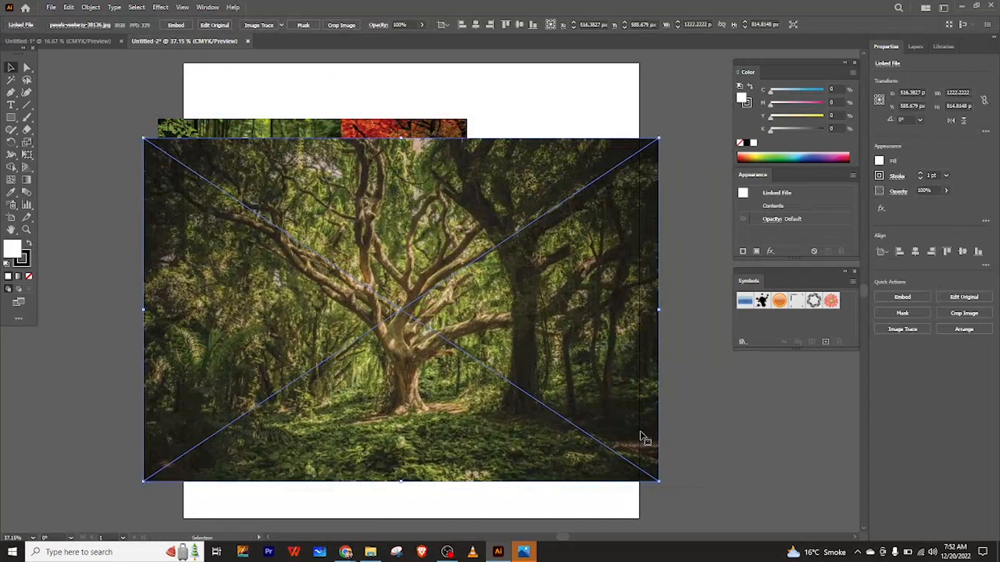
left_click_drag(657, 479, 518, 387)
left_click_drag(386, 322, 457, 448)
Shrink the autumn forest photo and position it in the middle of the artboard.
left_click_drag(368, 263, 527, 247)
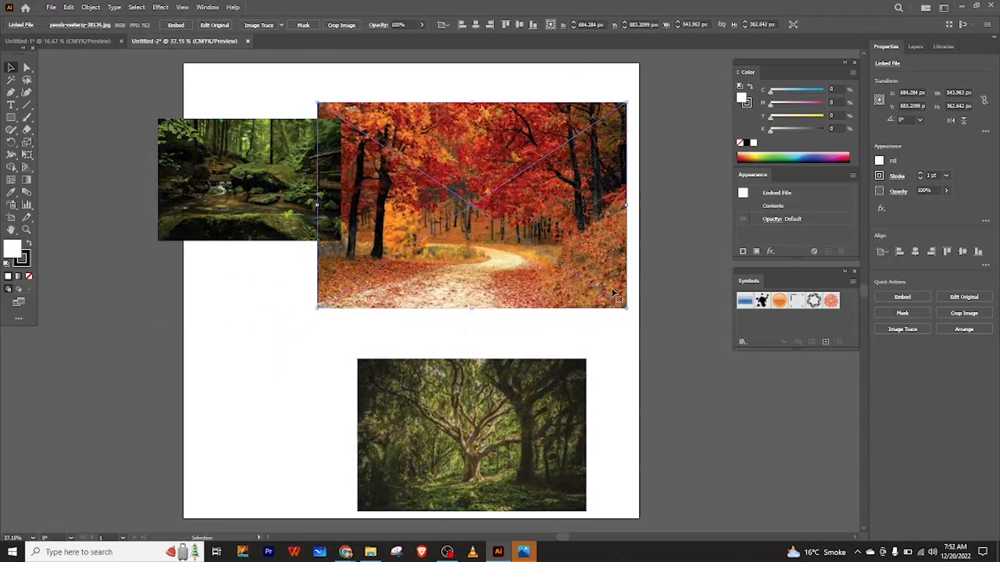
left_click_drag(626, 307, 534, 277)
left_click_drag(473, 236, 426, 329)
Move the stream photo off the artboard to its left side.
left_click_drag(263, 181, 420, 148)
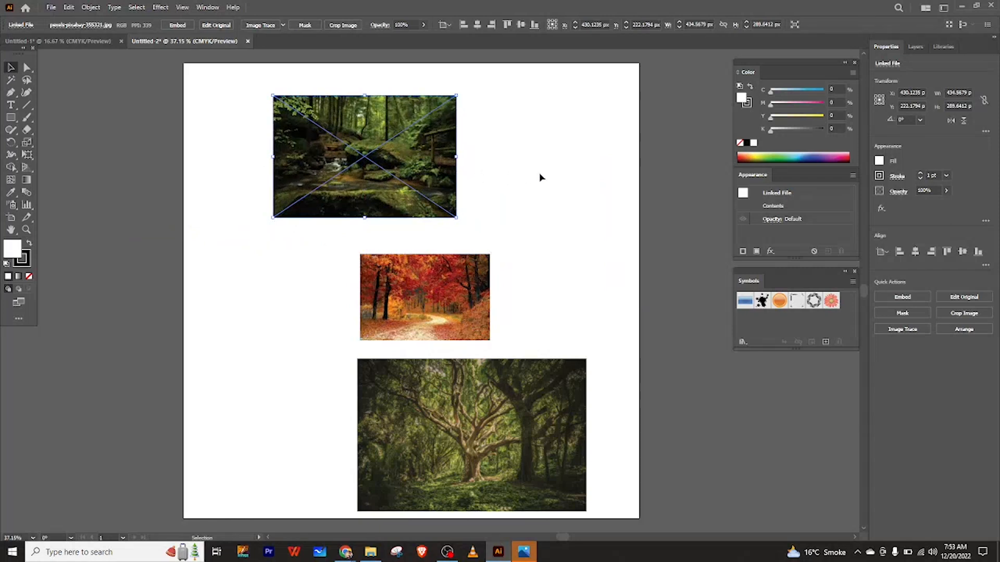
left_click(665, 172)
left_click(447, 194)
left_click_drag(402, 214, 71, 216)
Enlarge the autumn photo across the upper artboard.
left_click_drag(447, 332, 434, 242)
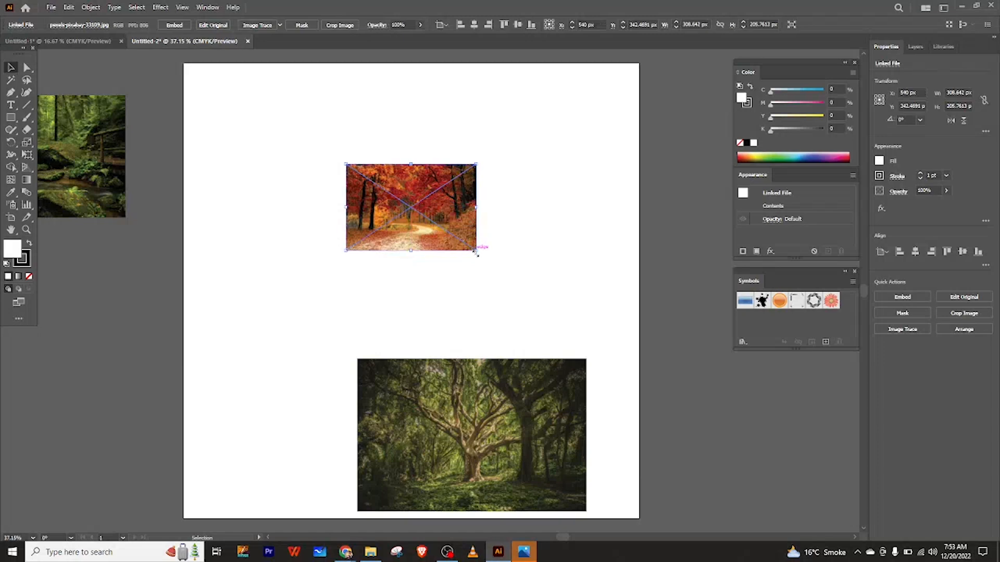
left_click_drag(476, 253, 700, 423)
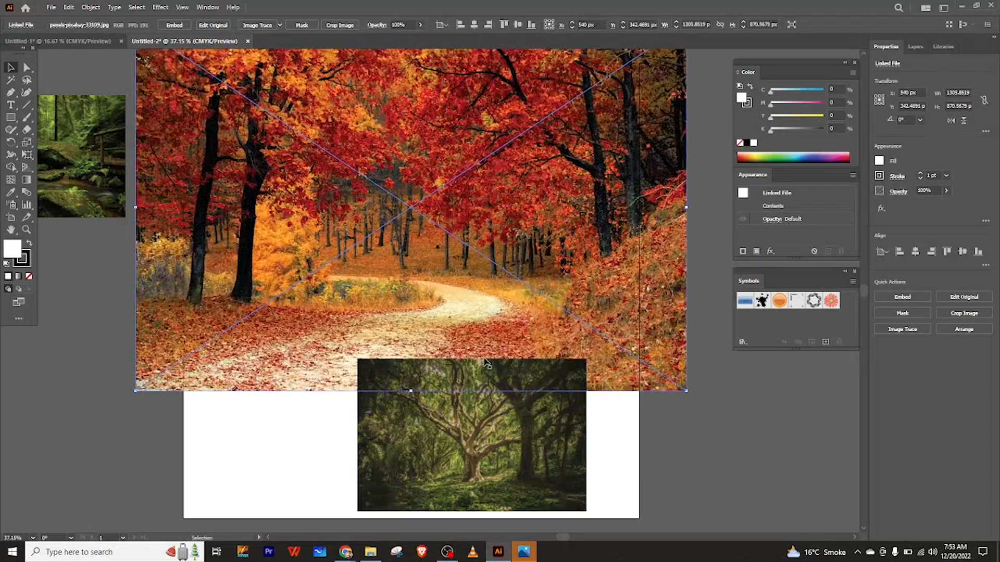
Move the tree photo off the artboard to the lower left.
left_click_drag(484, 409, 132, 398)
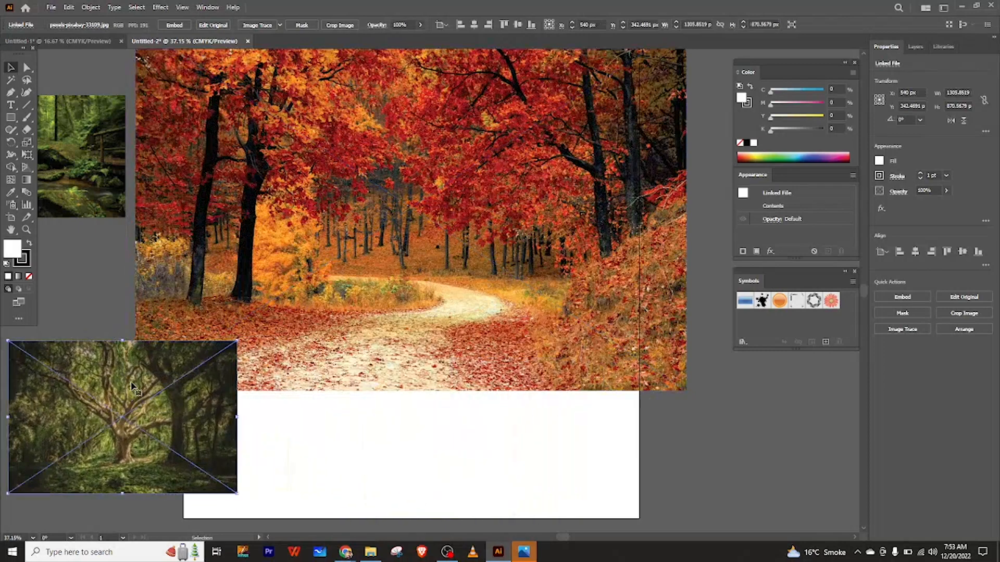
left_click_drag(181, 431, 66, 458)
Shrink the autumn photo and move it left of the artboard, between the stream and tree photos.
left_click_drag(412, 244, 422, 330)
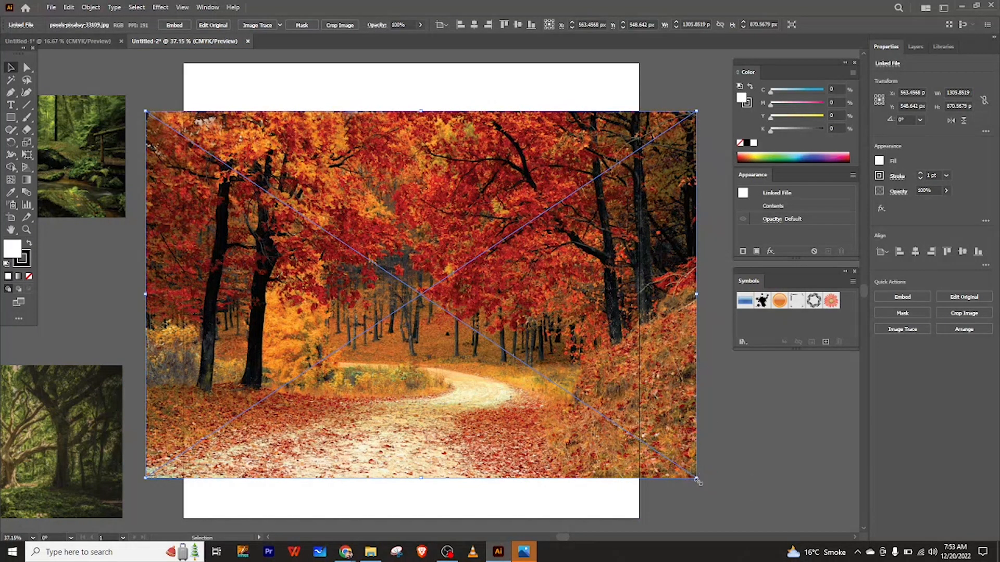
left_click_drag(697, 482, 499, 385)
left_click_drag(431, 300, 104, 293)
left_click(167, 177)
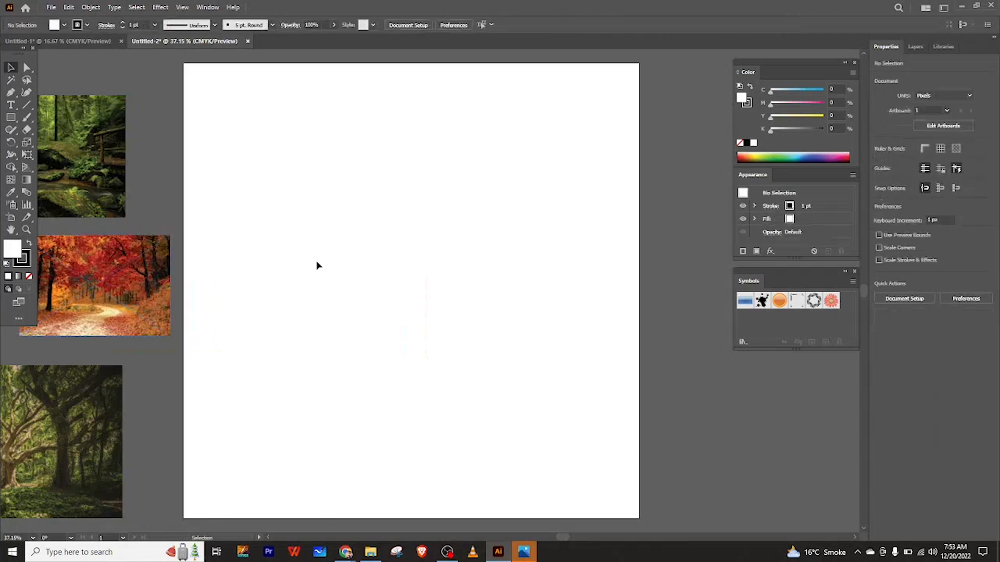
Draw a square about 449 px wide near the artboard's center with the Rectangle tool.
left_click(11, 118)
left_click_drag(345, 180, 535, 370)
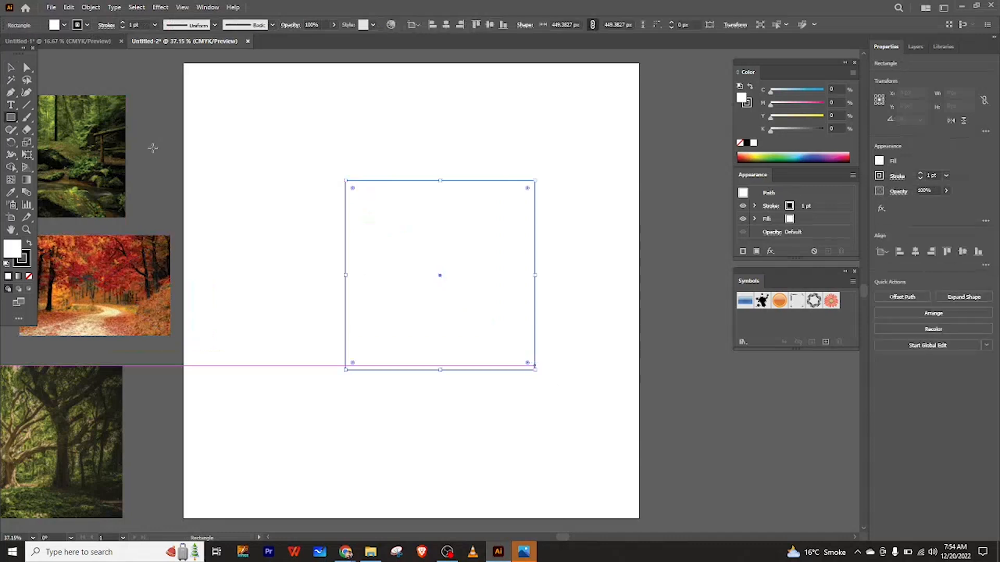
left_click(11, 67)
left_click_drag(439, 279, 417, 279)
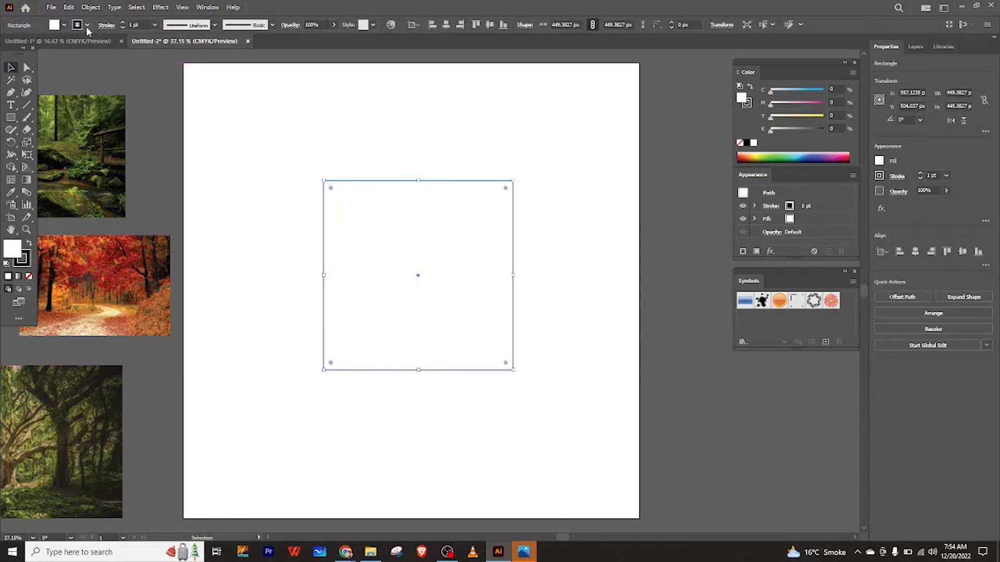
Remove the square's stroke and fill it with a green swatch.
left_click(86, 26)
left_click(6, 42)
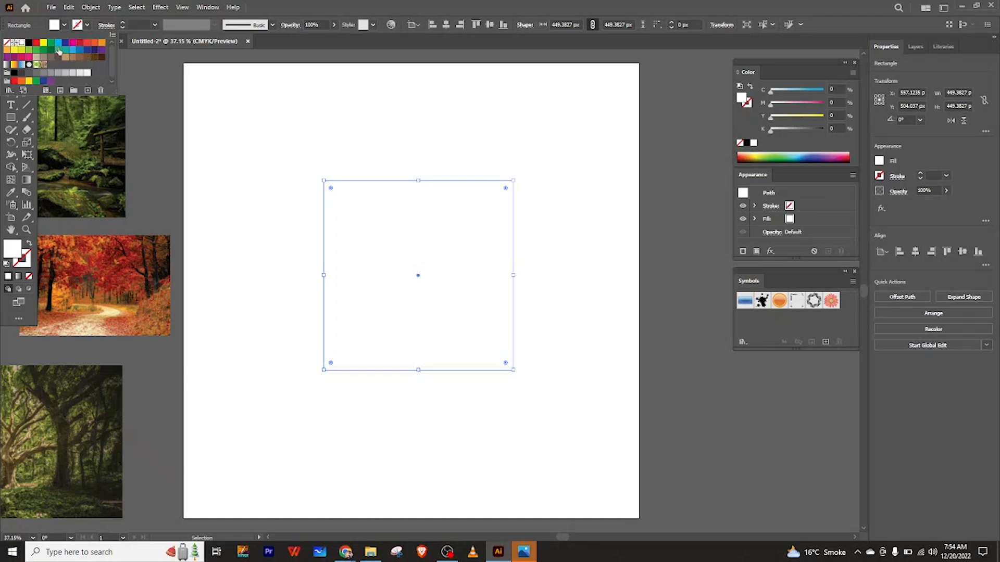
left_click(58, 50)
Move the green square slightly down and to the right.
left_click(279, 138)
left_click_drag(395, 246, 415, 270)
left_click(248, 175)
left_click(430, 240)
Bring the three photos back onto the artboard's left edge, stacked vertically.
left_click_drag(115, 171, 291, 175)
left_click_drag(68, 286, 176, 282)
left_click_drag(64, 418, 212, 397)
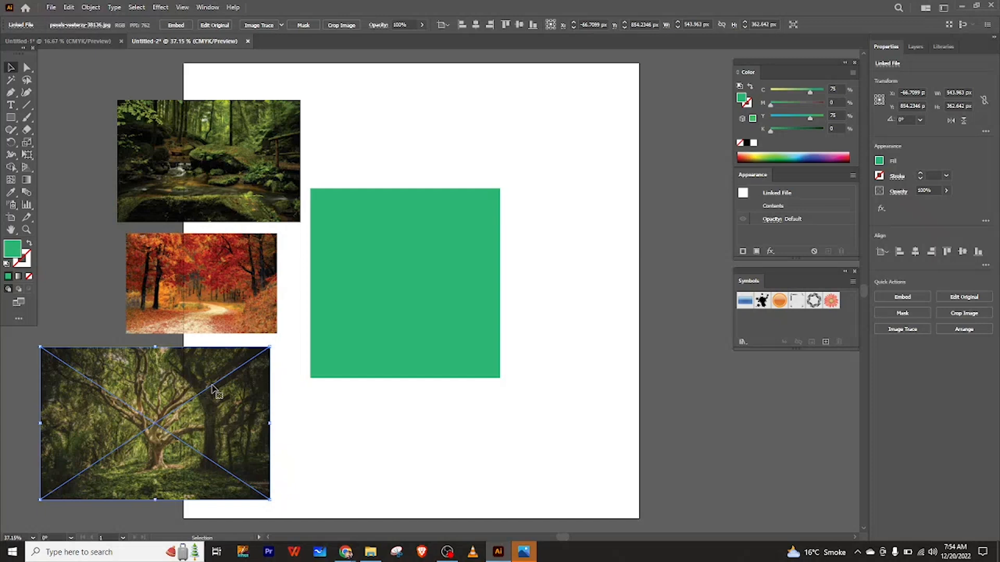
Move the green square further right and nudge the stream photo slightly up and left.
left_click(142, 207, "shift")
mouse_move(210, 172)
left_mouse_down()
mouse_move(180, 176)
mouse_move(197, 179)
left_mouse_up()
left_click_drag(382, 250, 399, 249)
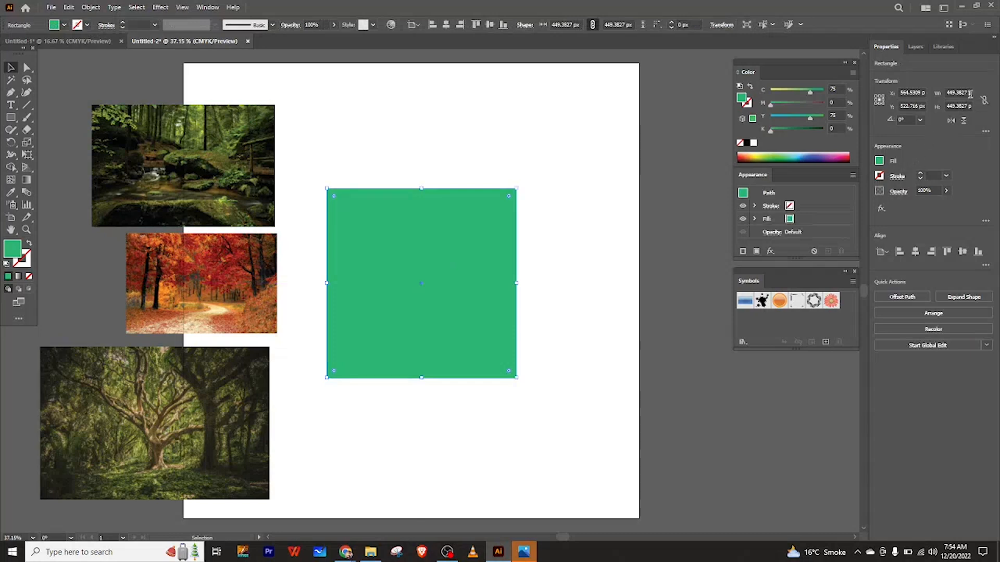
left_click_drag(433, 245, 489, 228)
mouse_move(241, 183)
left_mouse_down()
mouse_move(302, 171)
mouse_move(264, 159)
mouse_move(250, 191)
mouse_move(246, 176)
mouse_move(230, 175)
left_mouse_up()
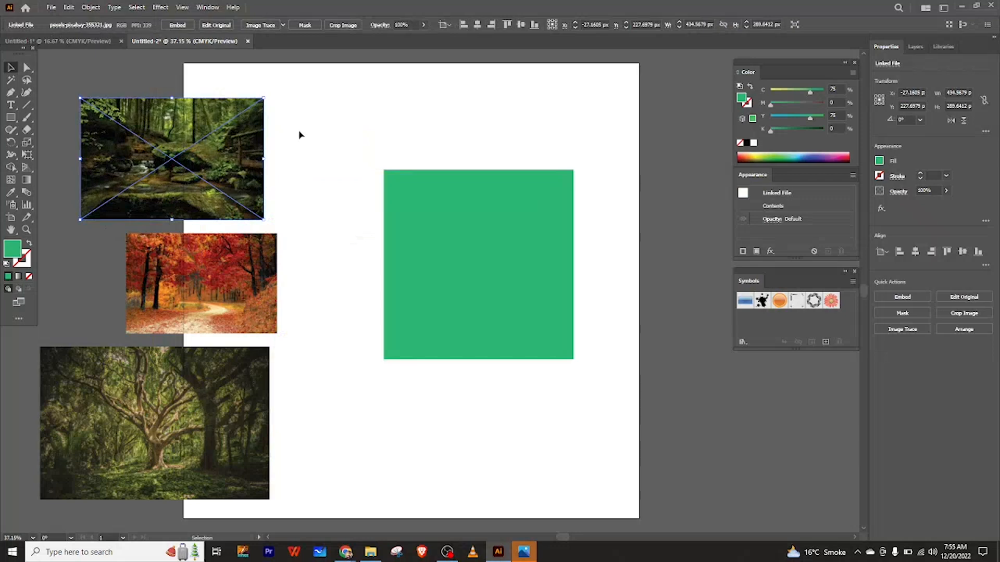
left_click(291, 111)
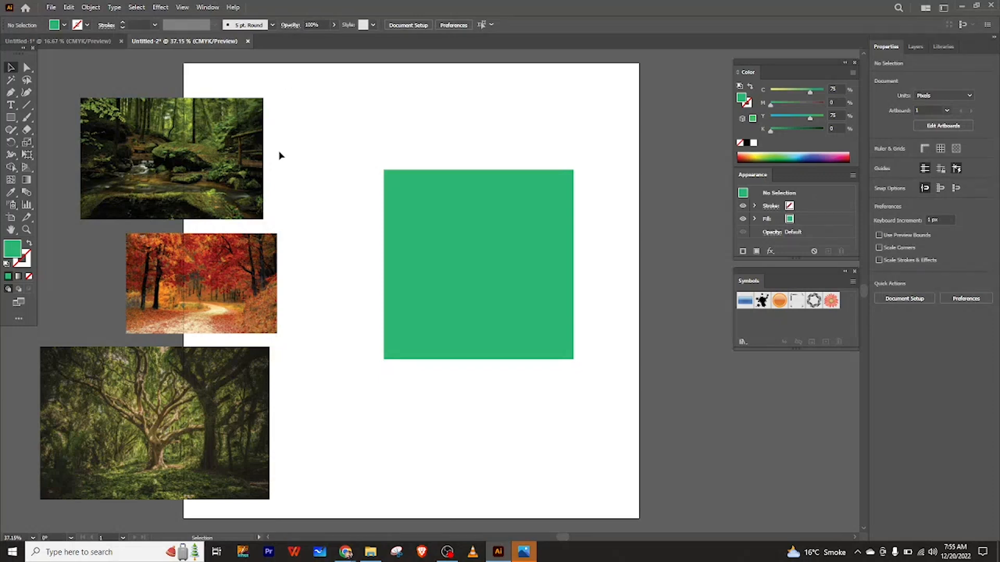
Line up the three photos in a tight vertical column on the artboard's left side.
left_click(161, 290)
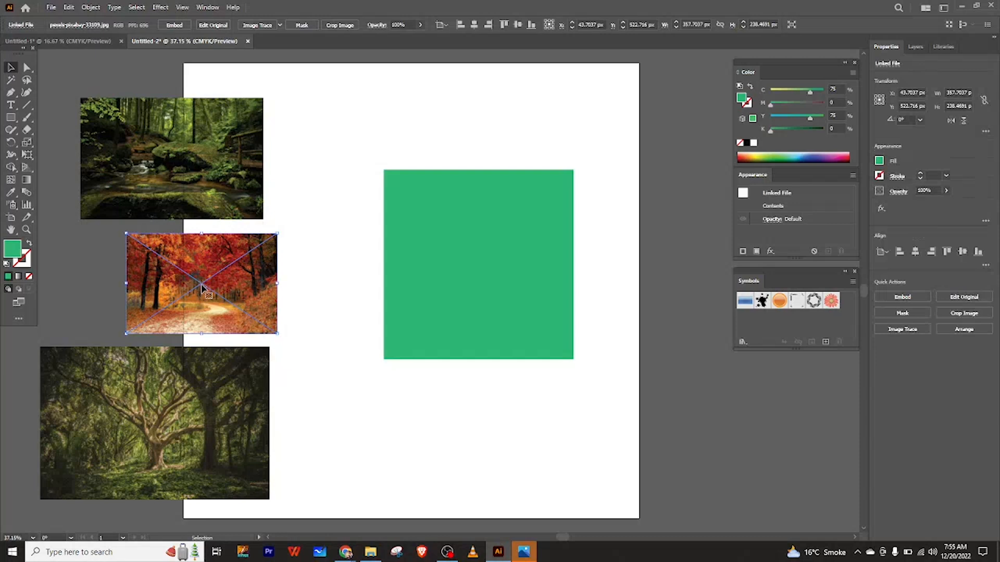
left_click_drag(191, 288, 181, 288)
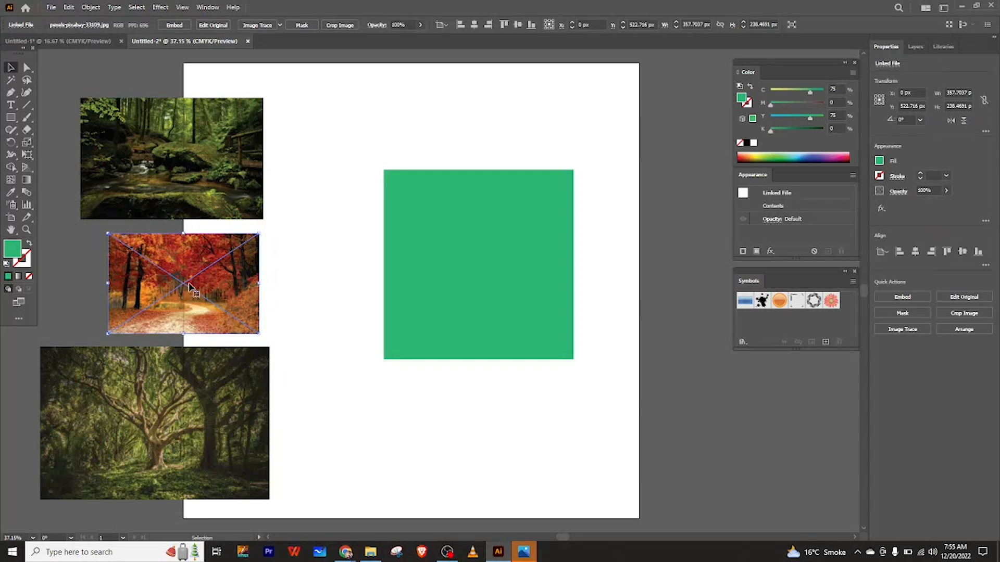
left_click_drag(189, 285, 267, 285)
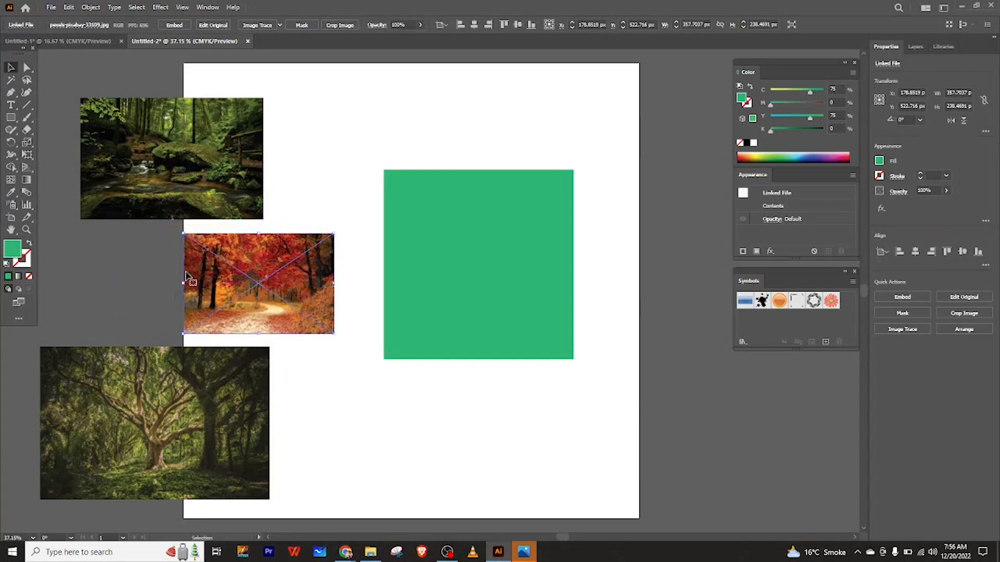
left_click_drag(211, 202, 284, 216)
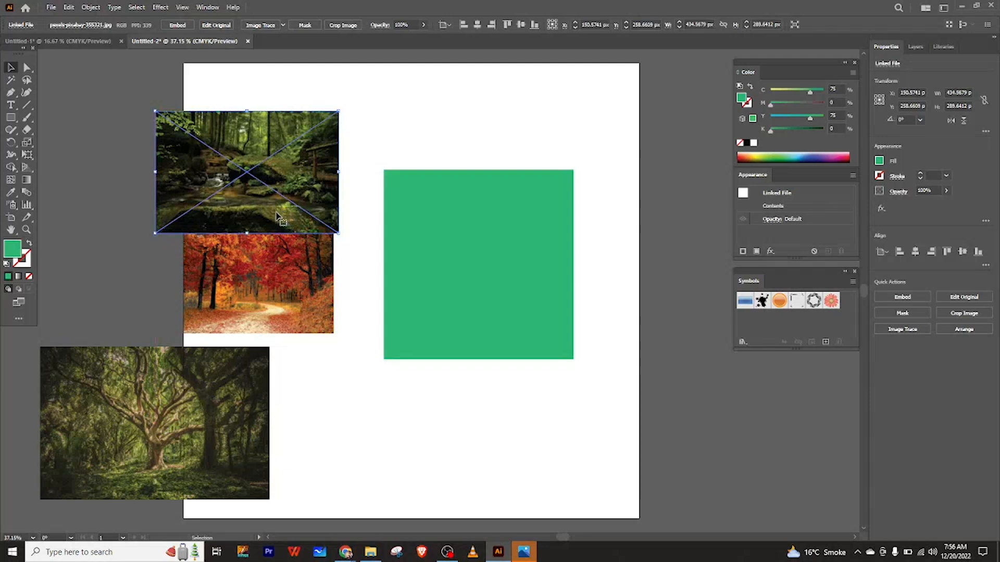
left_click_drag(230, 386, 292, 370)
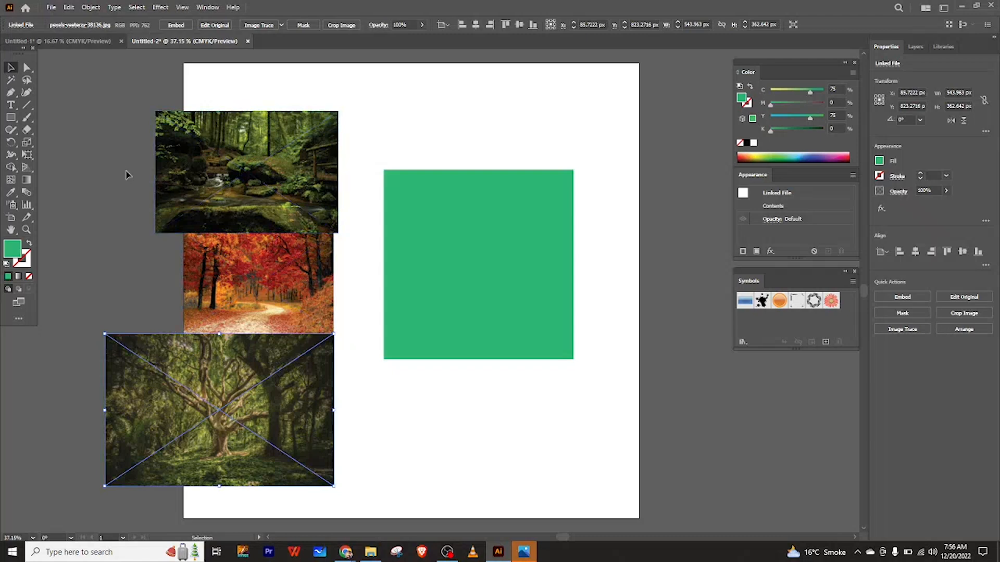
left_click(98, 118)
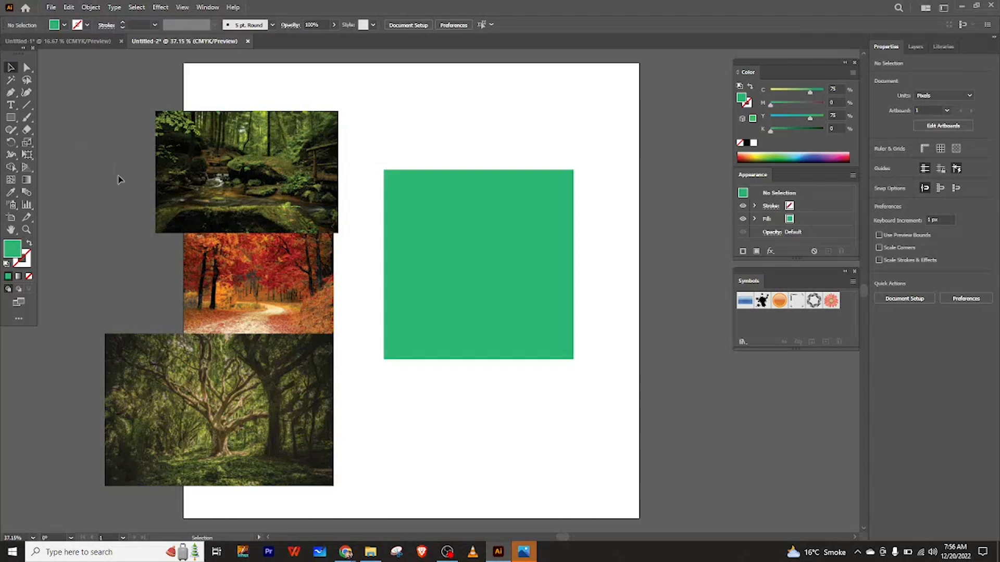
Select all three photos, embed them, and shift the stream photo slightly left.
left_click(226, 188)
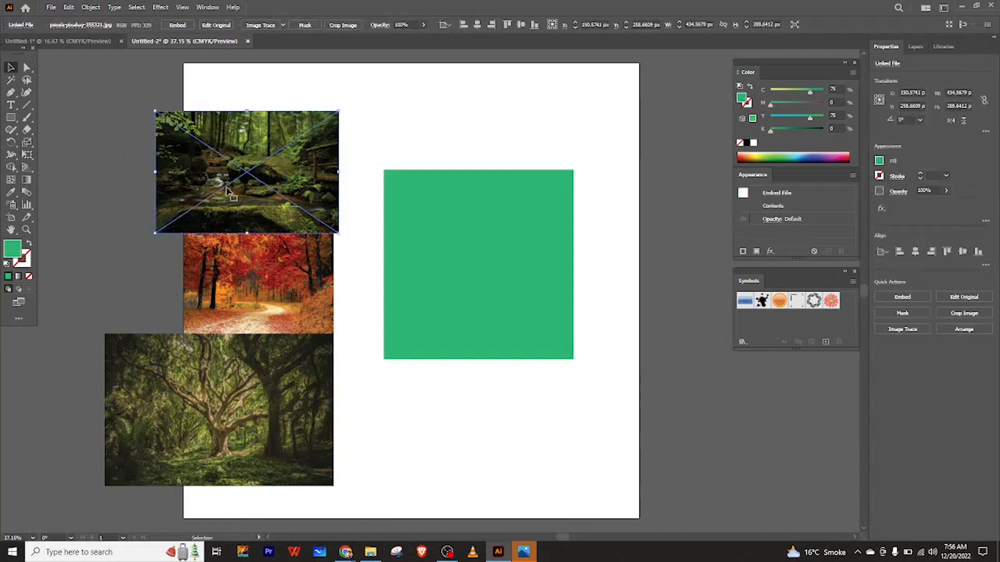
left_click(96, 187)
left_click_drag(256, 350, 366, 505)
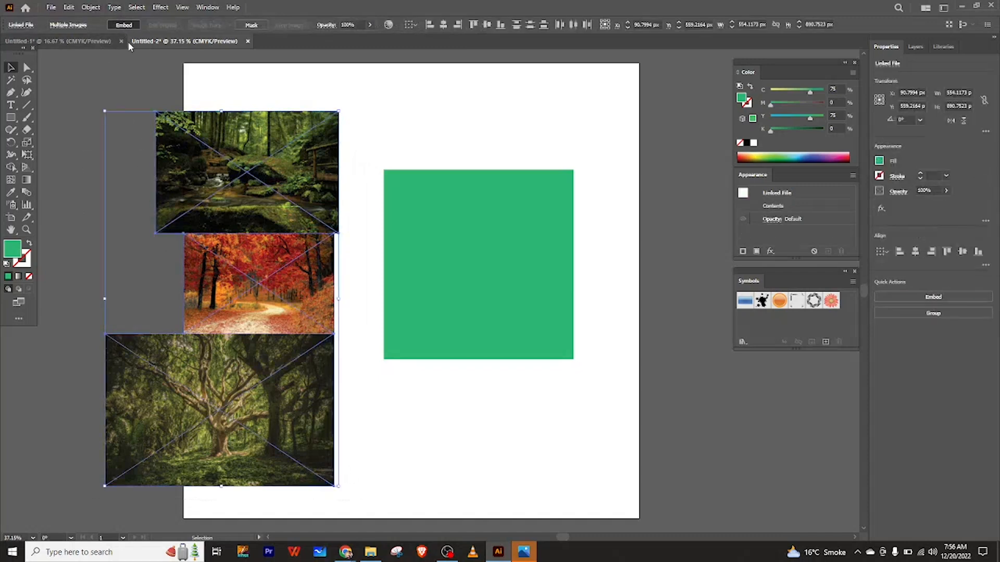
left_click(94, 79)
left_click_drag(226, 157, 169, 149)
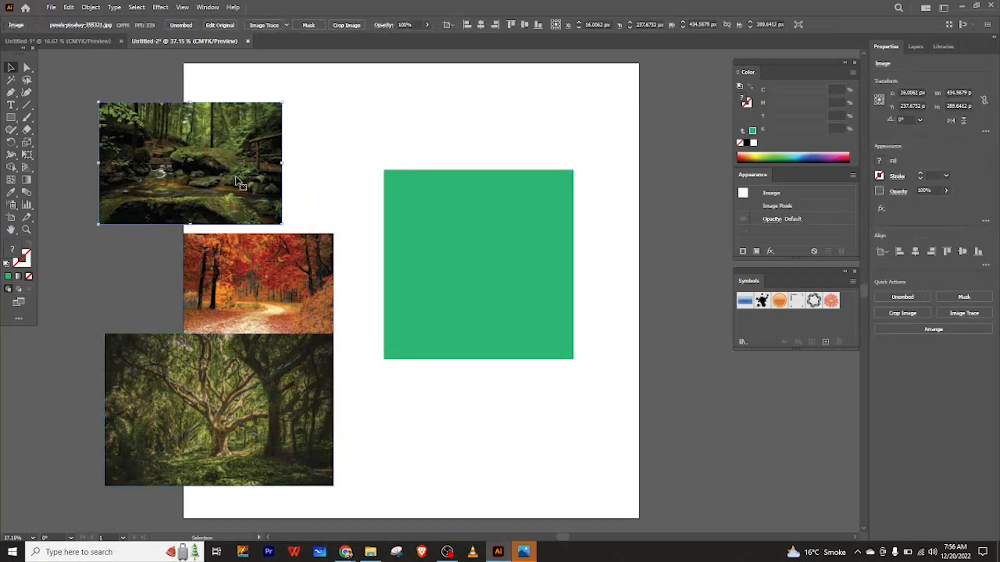
Shift the three photos further left past the artboard edge and move the green square slightly left.
left_click_drag(206, 177, 309, 191)
left_click_drag(310, 151, 167, 156)
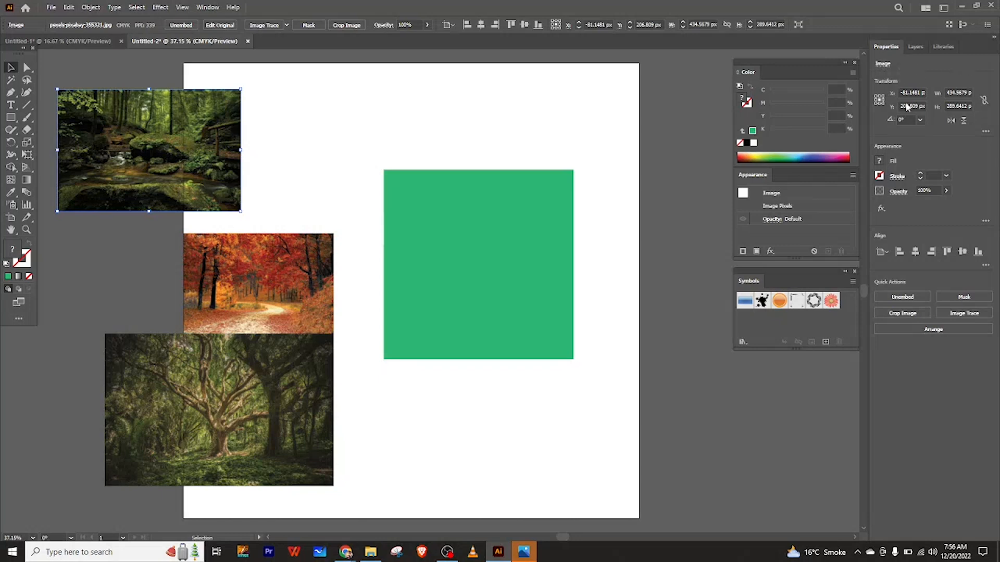
left_click_drag(218, 276, 102, 257)
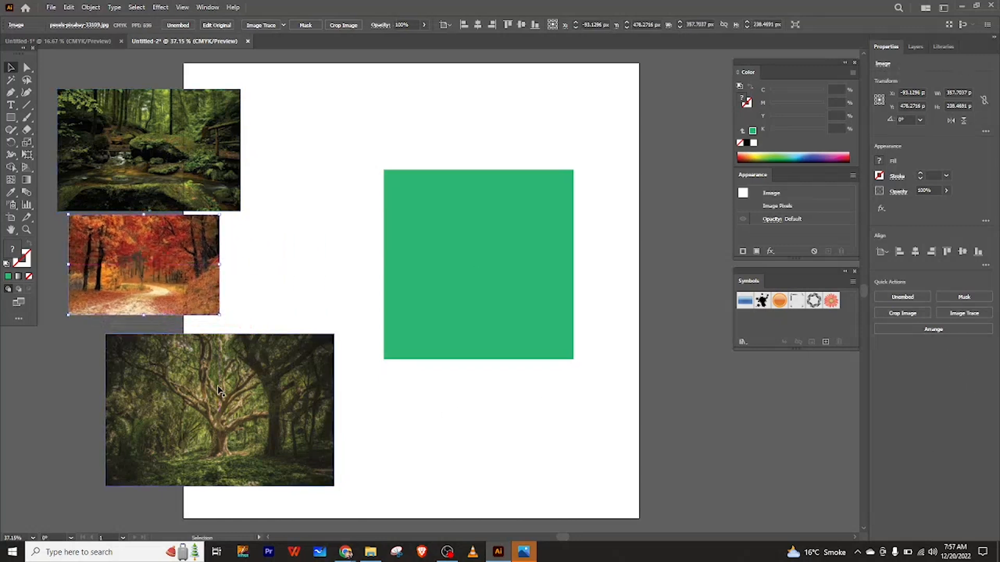
left_click_drag(214, 389, 149, 377)
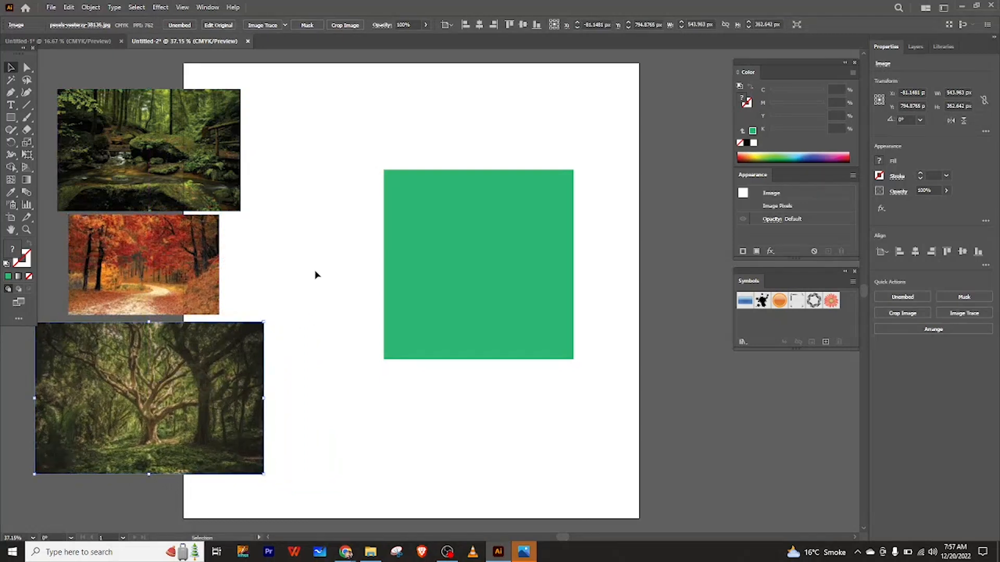
left_click_drag(446, 274, 420, 267)
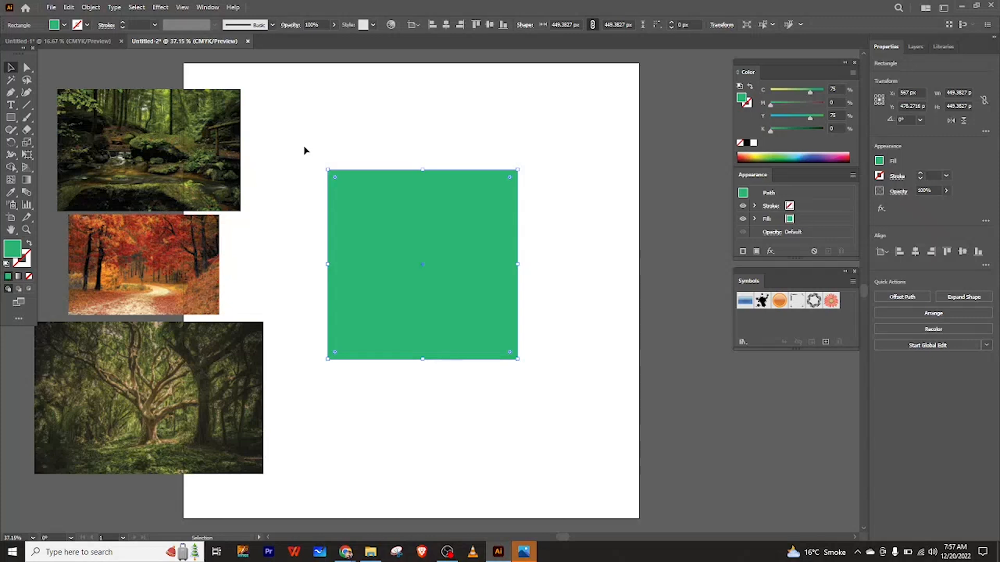
Apply the 3D Extrude & Bevel (Classic) effect to the green square and reposition its options dialog.
left_click(160, 7)
mouse_move(160, 7)
mouse_move(258, 68)
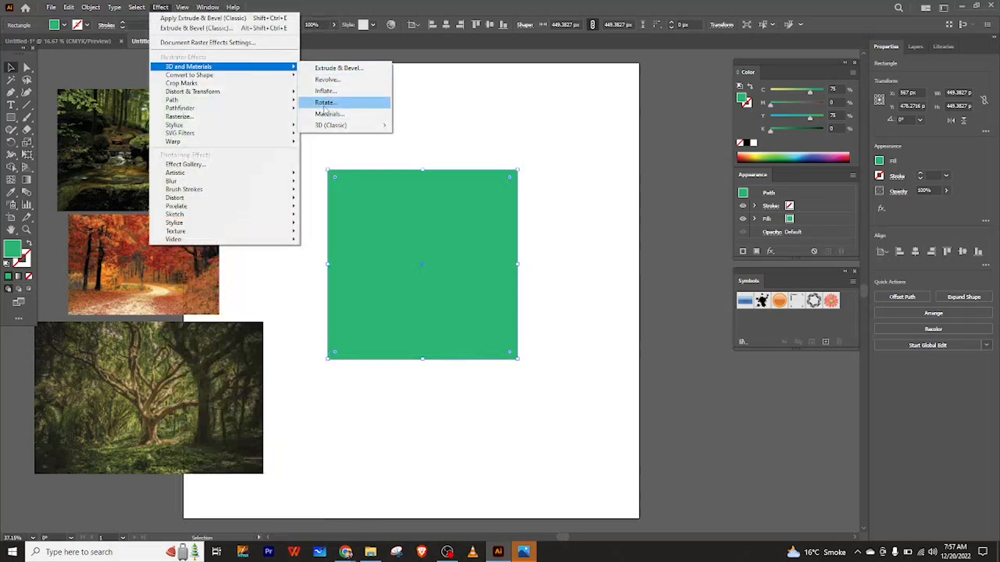
mouse_move(340, 126)
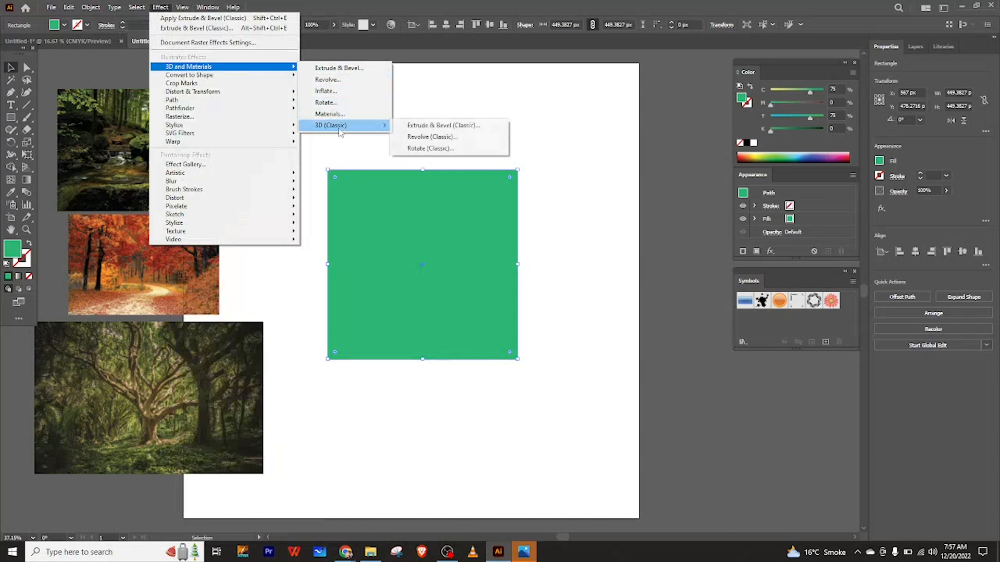
left_click(443, 125)
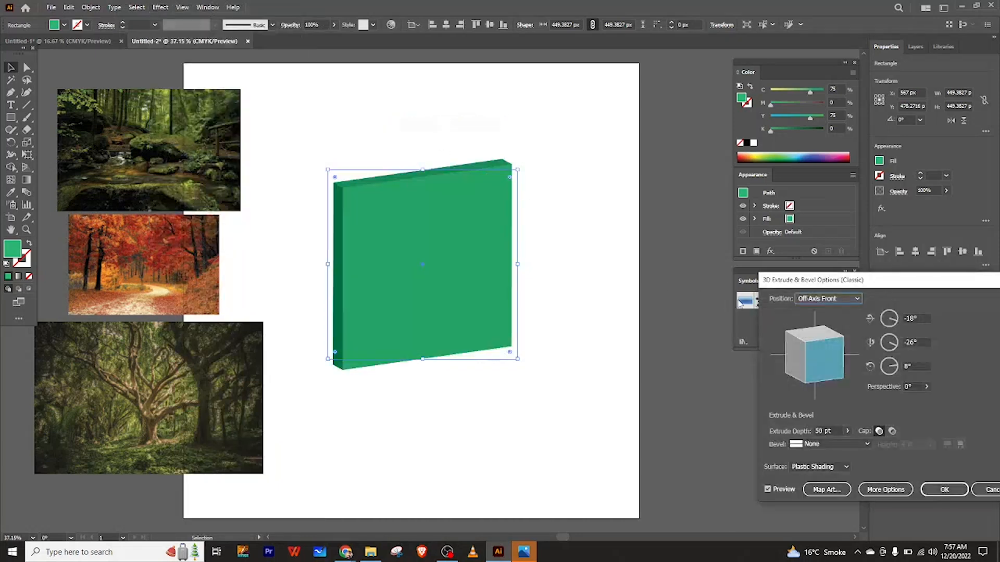
left_click_drag(906, 286, 716, 196)
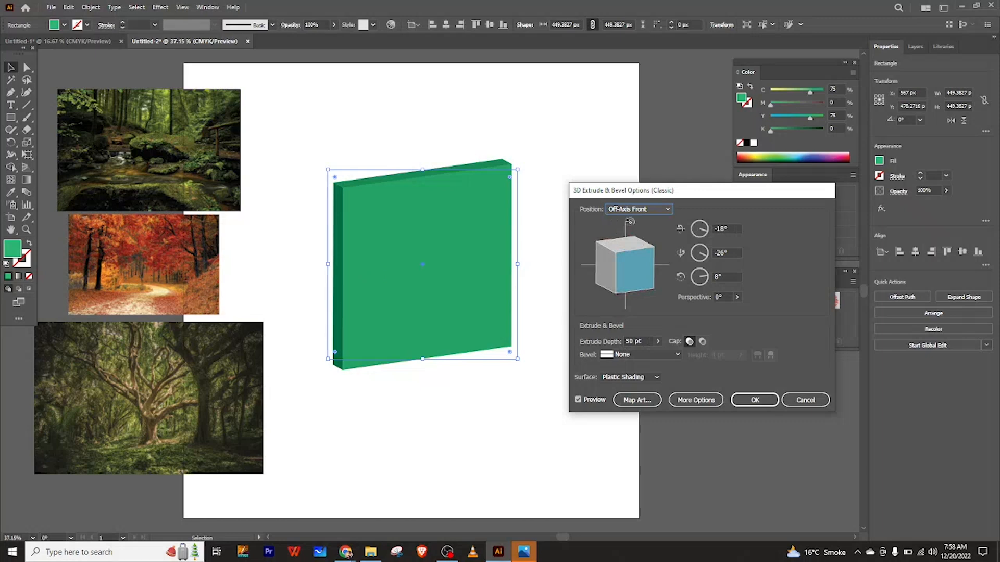
left_click(636, 210)
left_click_drag(696, 192, 652, 179)
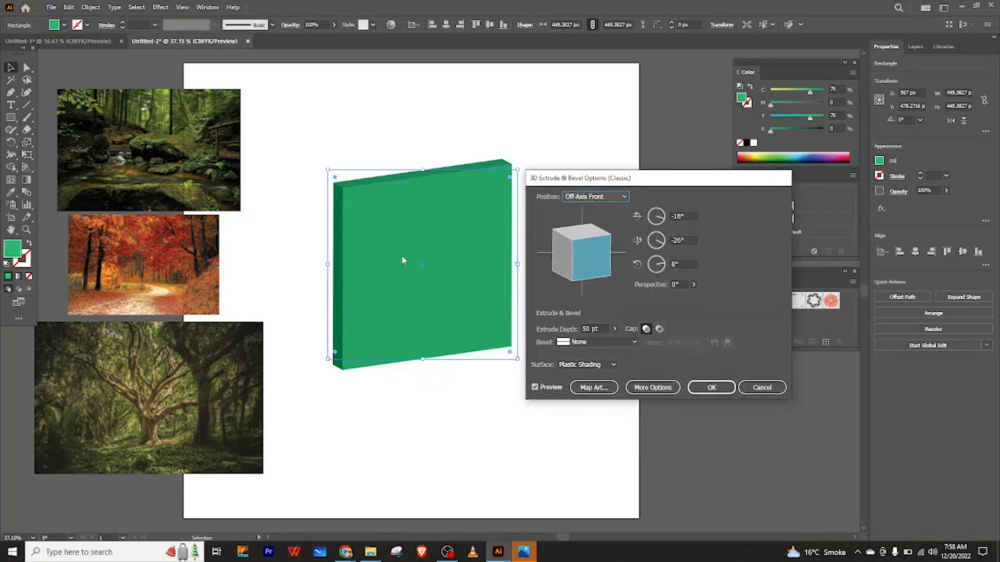
Try the Front, Right, Bottom, Off-Axis Top and Isometric Left position presets, ending on Custom Rotation.
left_click(615, 197)
left_click(586, 222)
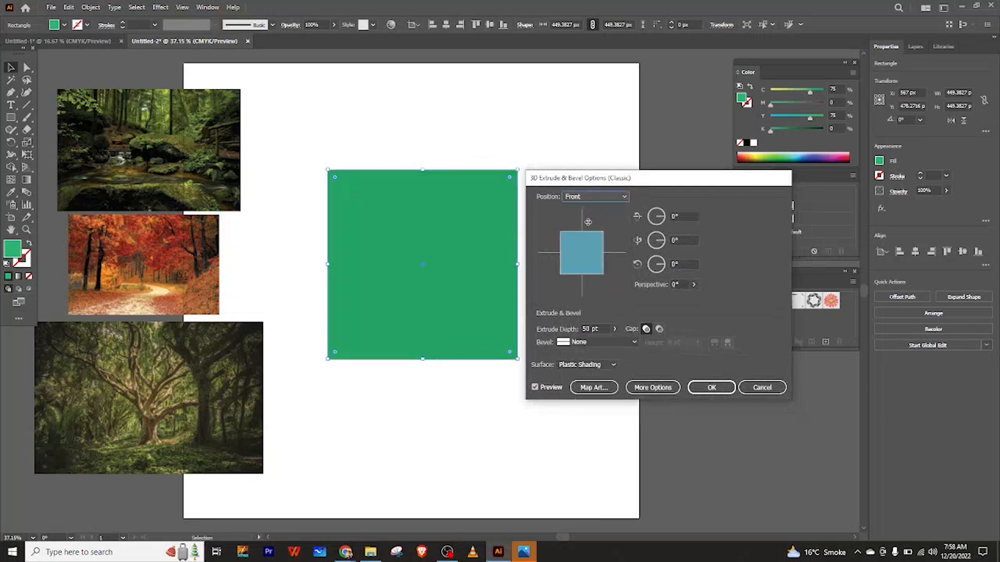
left_click(604, 196)
left_click(590, 256)
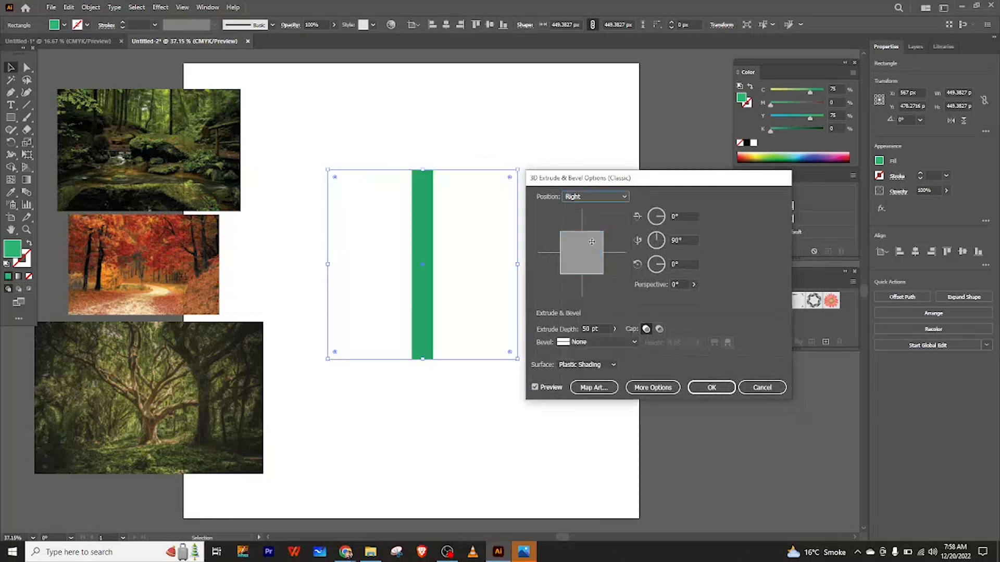
left_click(598, 198)
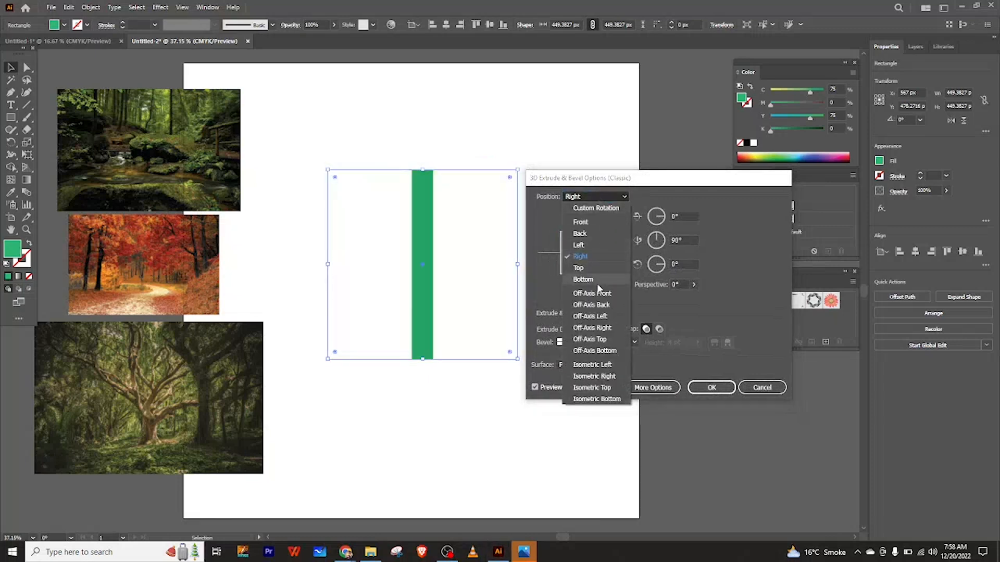
left_click(600, 275)
left_click(602, 198)
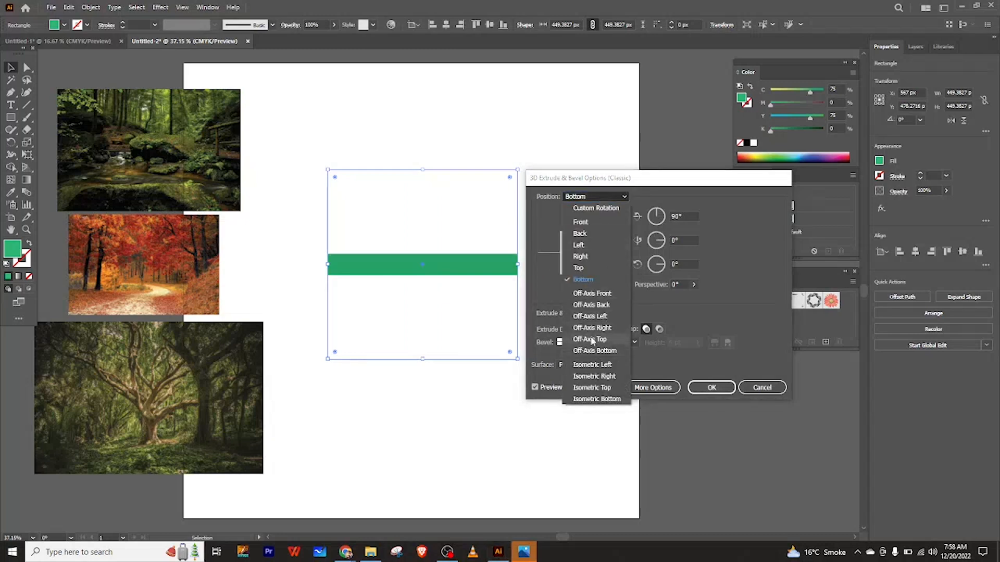
left_click(604, 341)
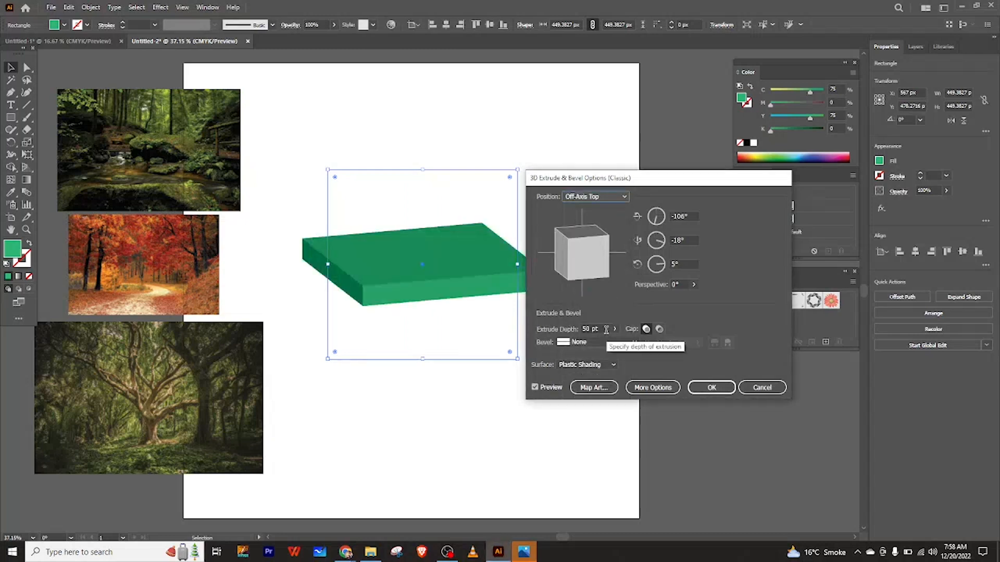
left_click(609, 198)
left_click(579, 364)
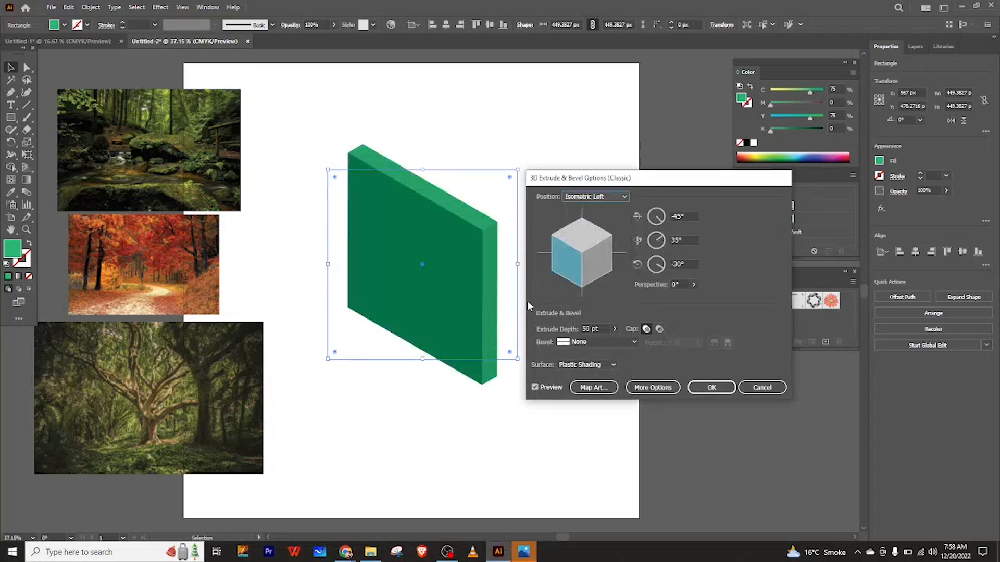
left_click(598, 197)
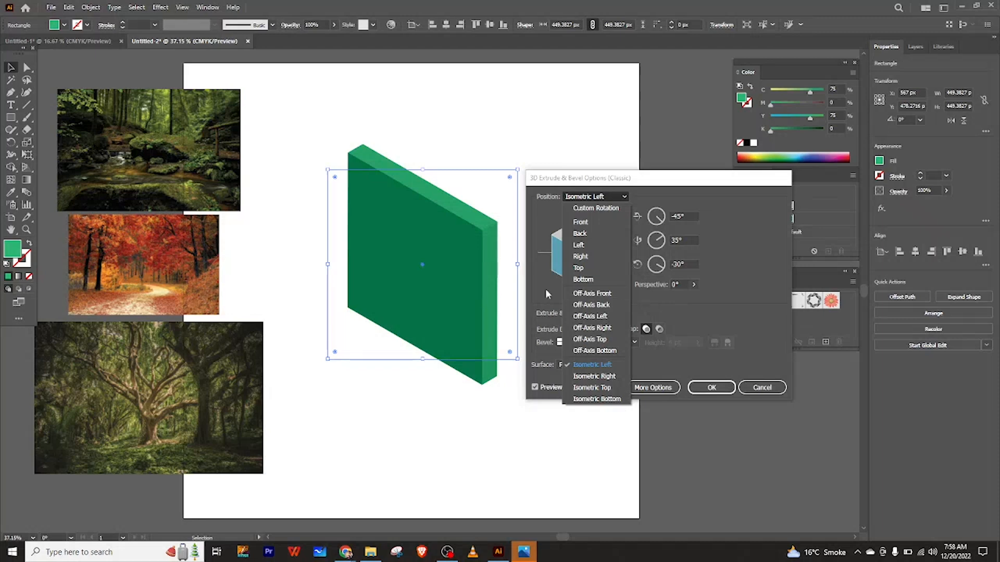
left_click(592, 207)
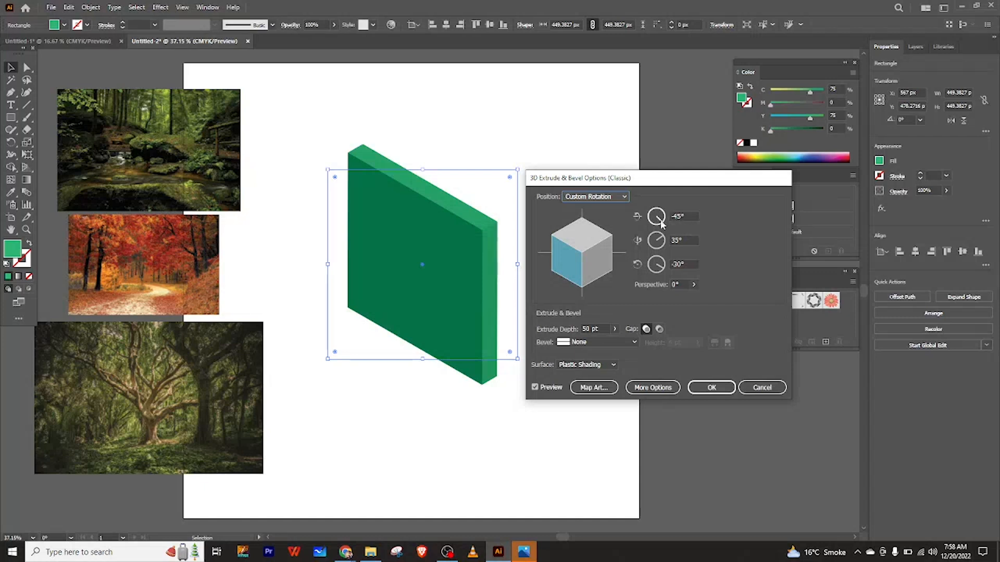
Rotate the extrusion with the angle dials and preview cube to about -53°, 2° and 89°.
left_click_drag(662, 223, 661, 221)
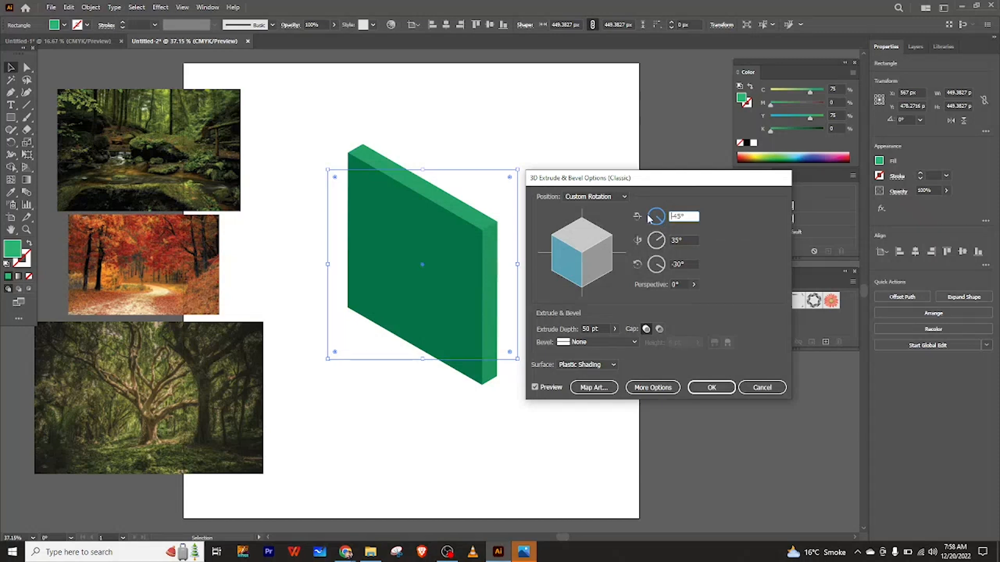
left_click(662, 239)
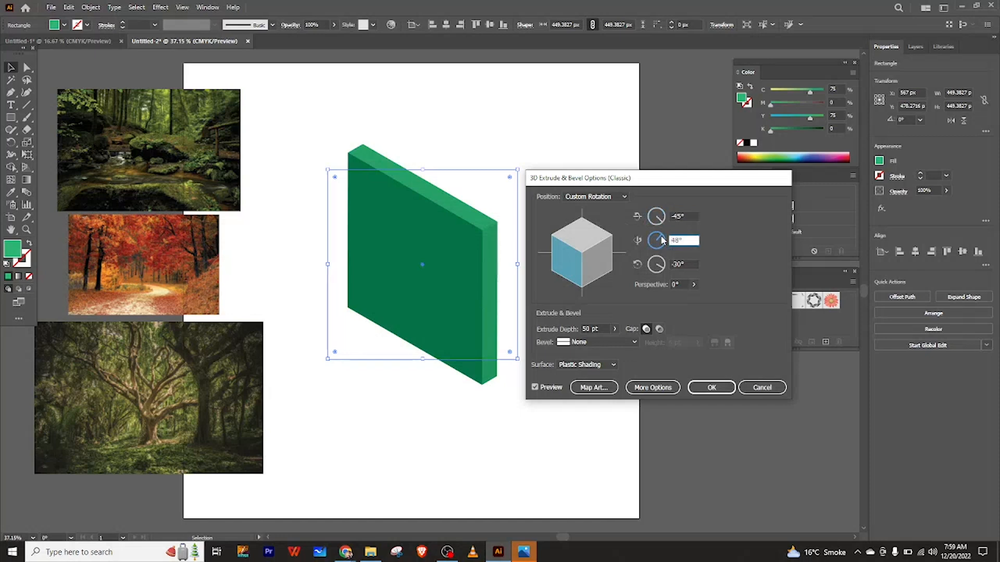
left_click_drag(661, 238, 660, 234)
left_click_drag(660, 239, 660, 241)
left_click_drag(660, 241, 660, 241)
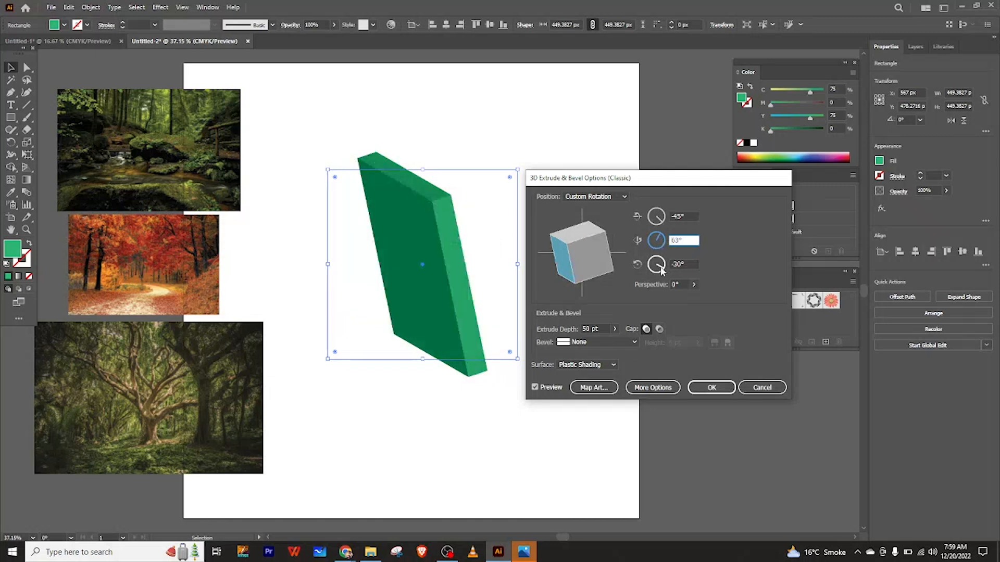
mouse_move(665, 270)
left_mouse_down()
mouse_move(656, 274)
mouse_move(667, 263)
left_mouse_up()
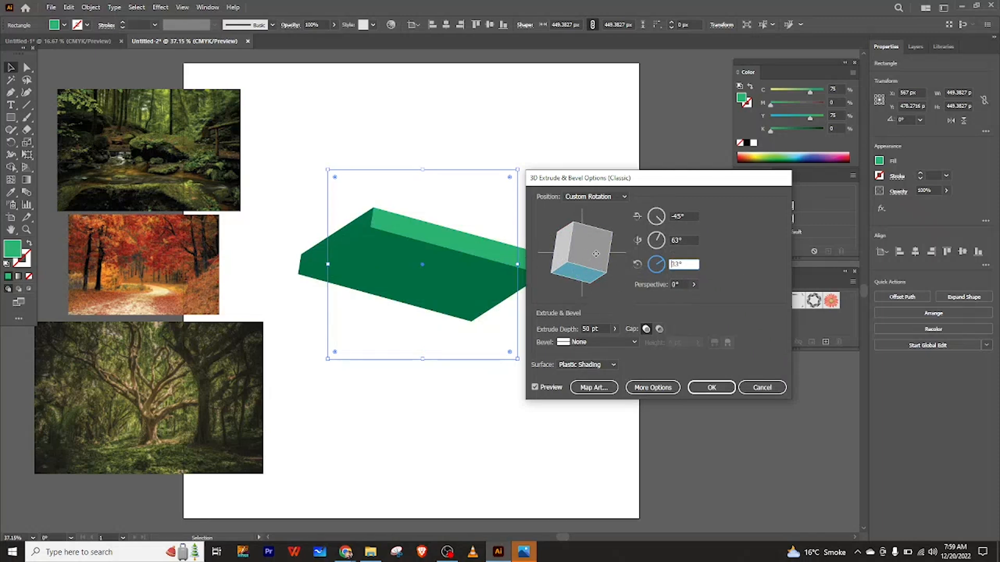
left_click_drag(579, 282, 599, 254)
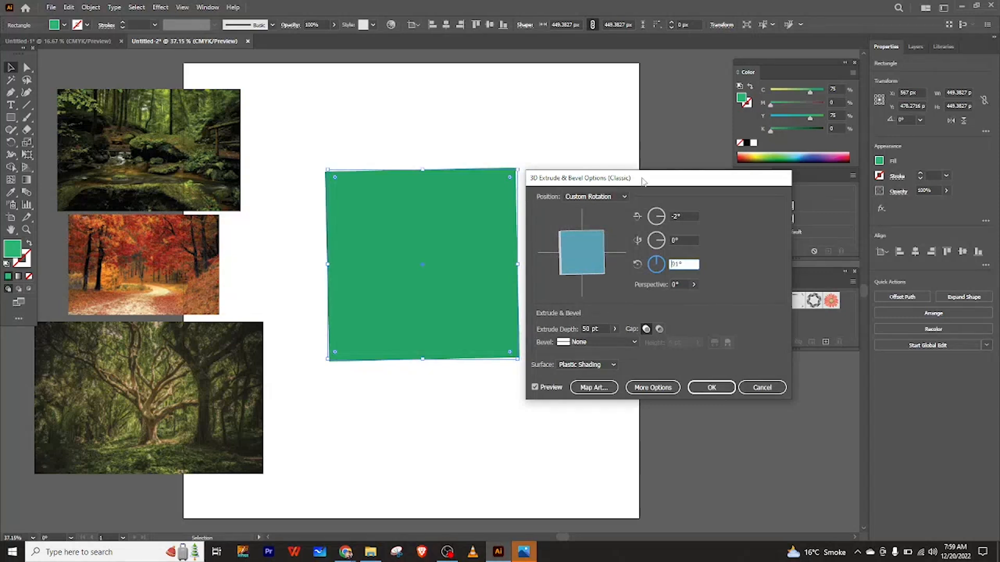
left_click_drag(642, 180, 644, 176)
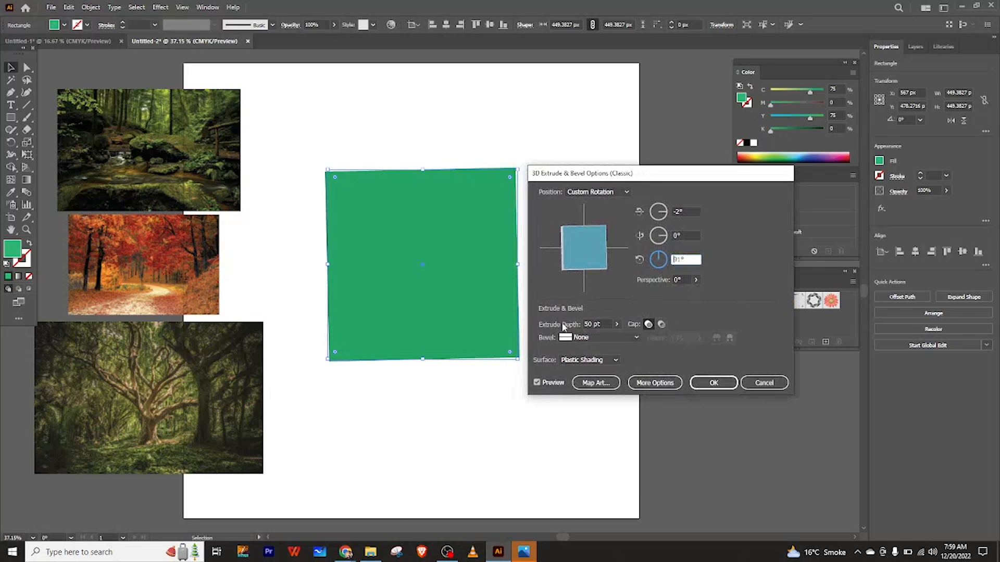
mouse_move(582, 262)
left_mouse_down()
mouse_move(568, 236)
mouse_move(580, 242)
mouse_move(568, 264)
left_mouse_up()
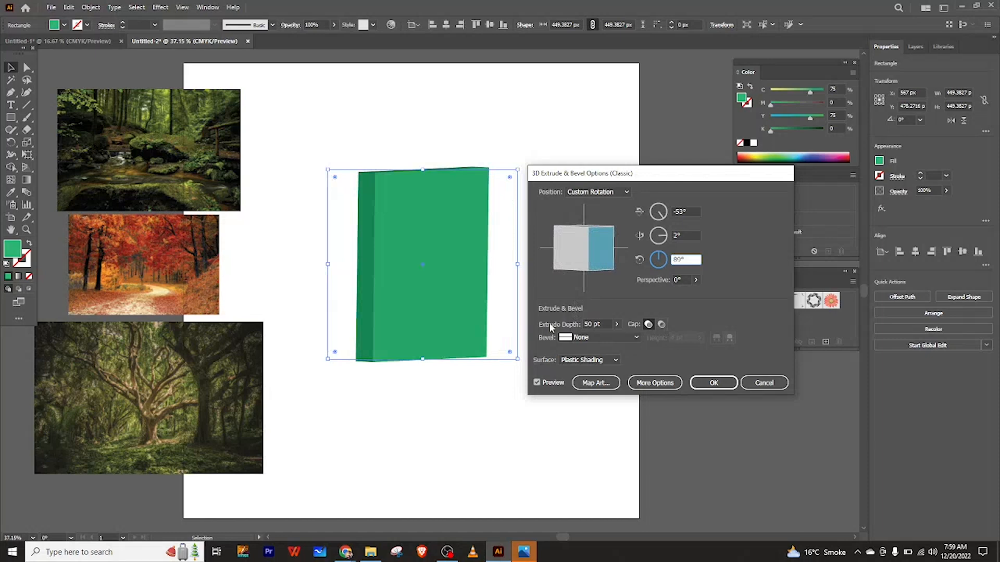
Set the extrude depth to 700 pt and apply the 3D effect.
left_click(592, 323)
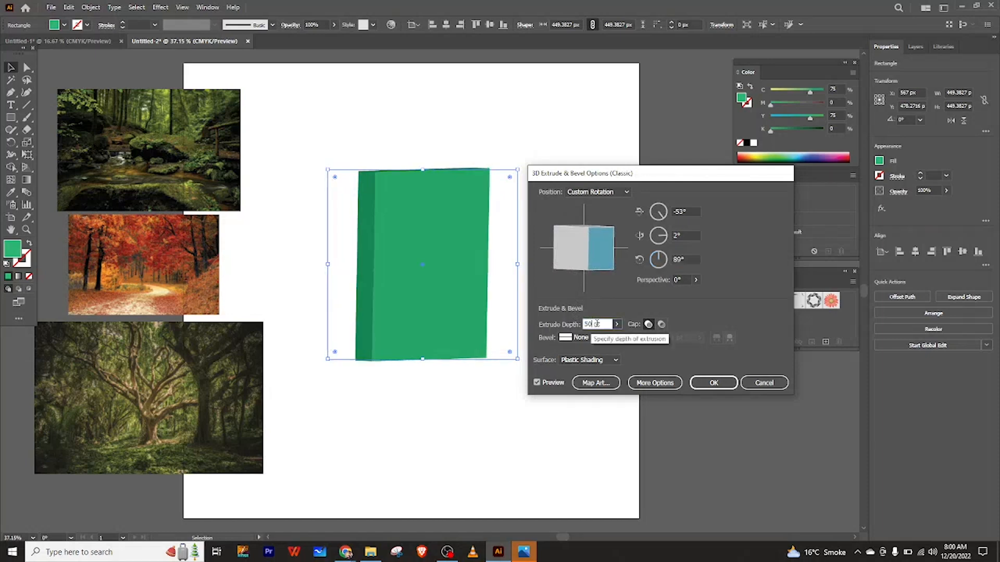
key("BackSpace")
type("700")
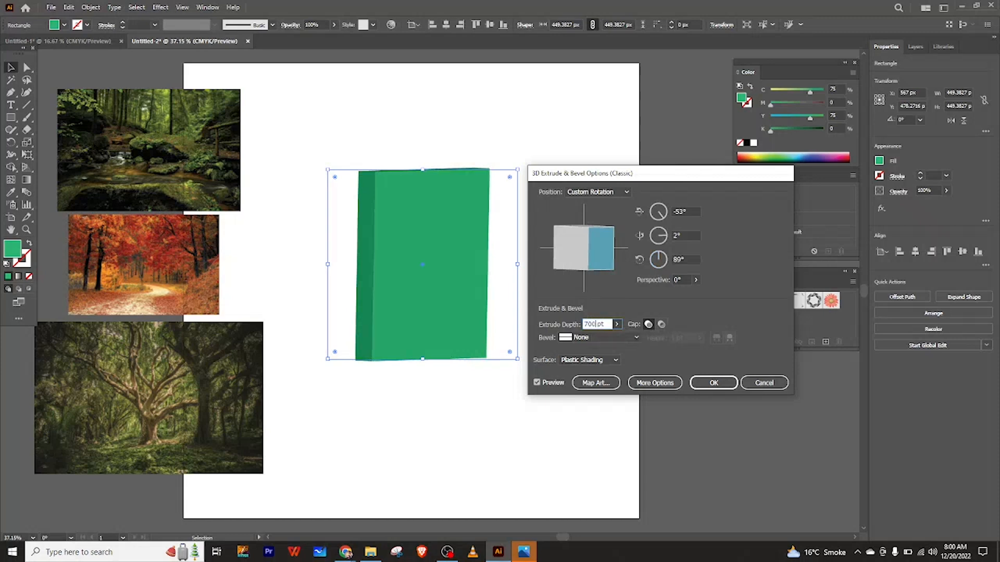
key("Return")
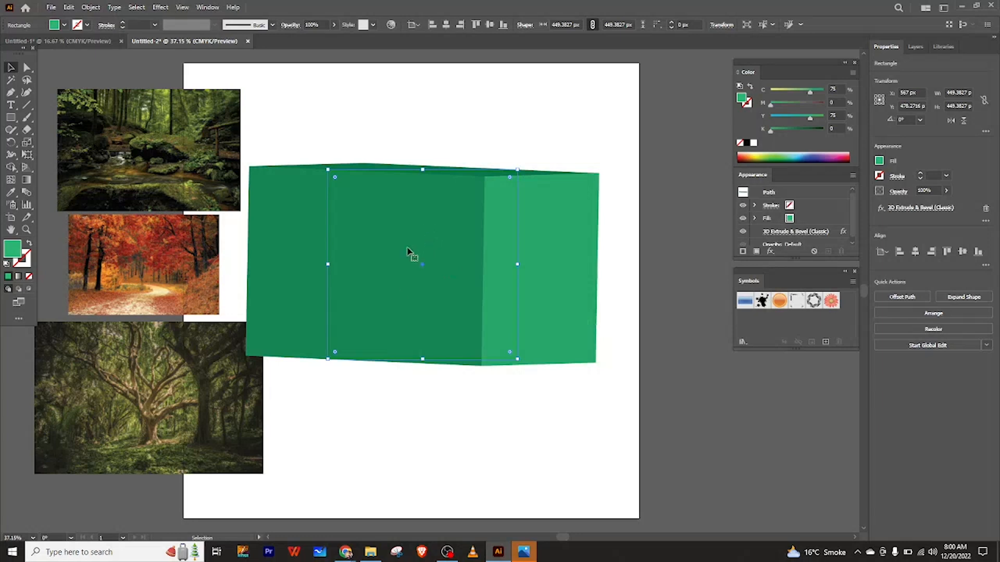
Move the 3D box slightly down and right and change its fill colour to purple.
left_click_drag(423, 264, 433, 281)
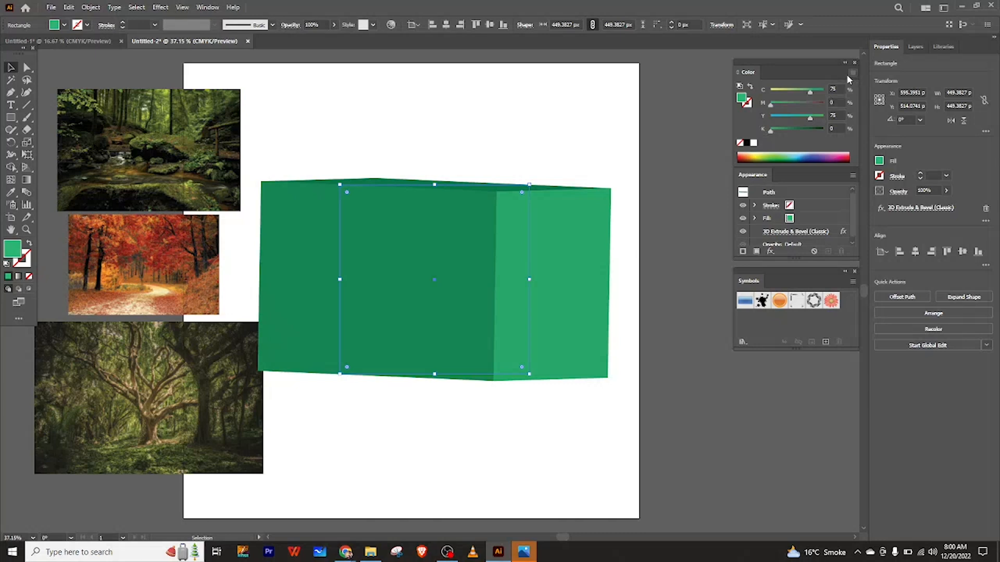
mouse_move(815, 155)
left_mouse_down()
mouse_move(788, 155)
mouse_move(806, 156)
left_mouse_up()
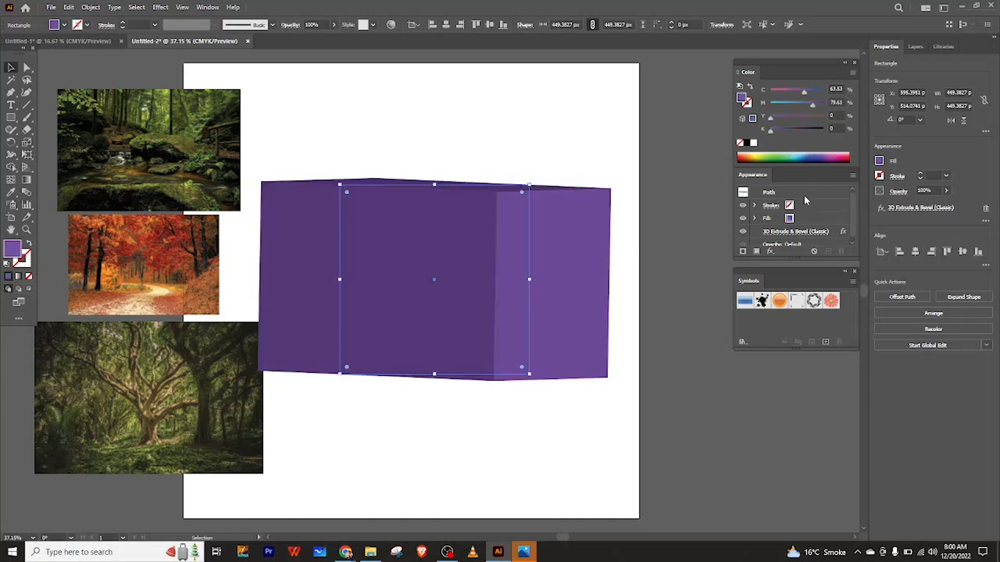
Reopen the box's 3D Extrude & Bevel options and set the extrude depth to 400 pt.
left_click(805, 232)
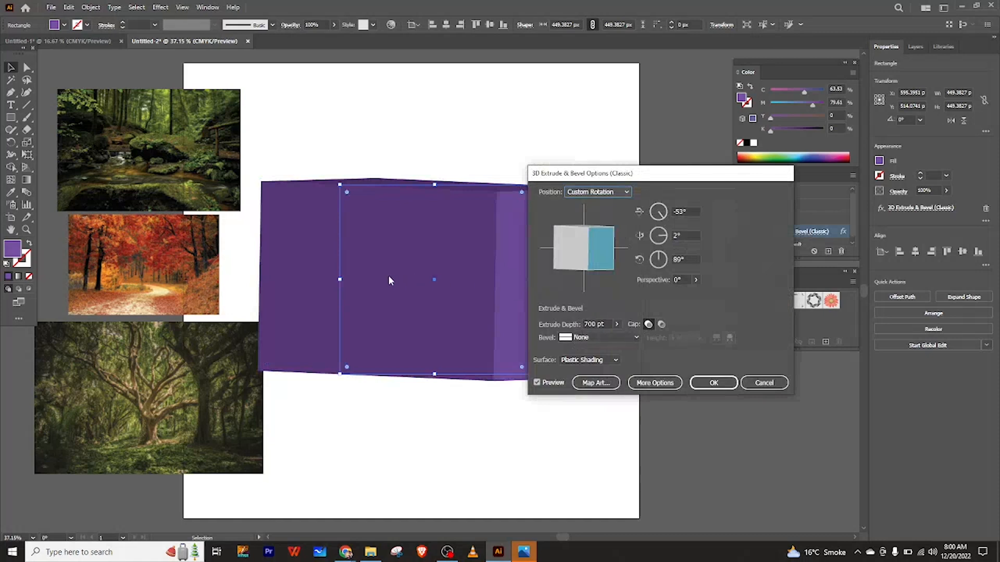
left_click(538, 383)
left_click(537, 383)
left_click(593, 324)
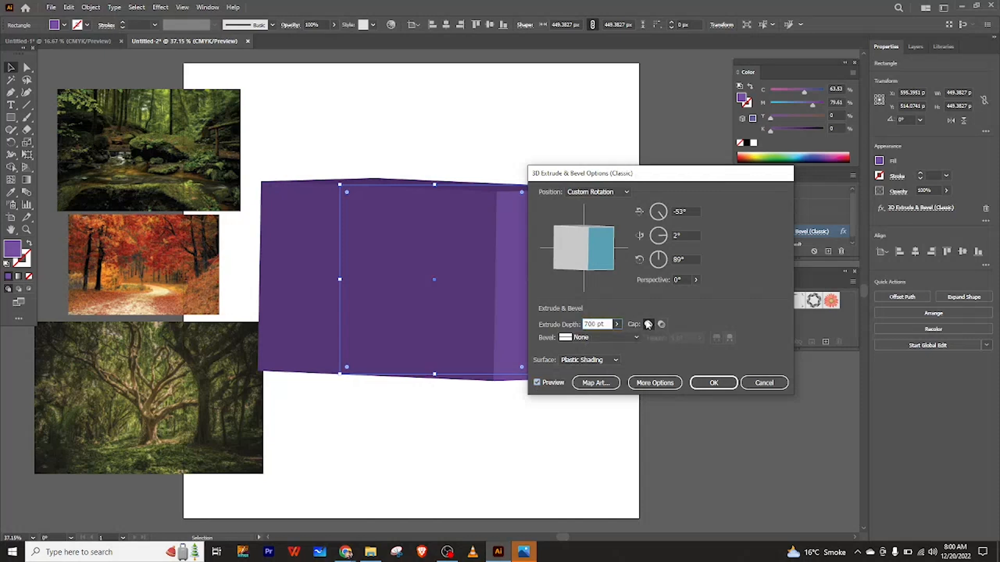
key("BackSpace")
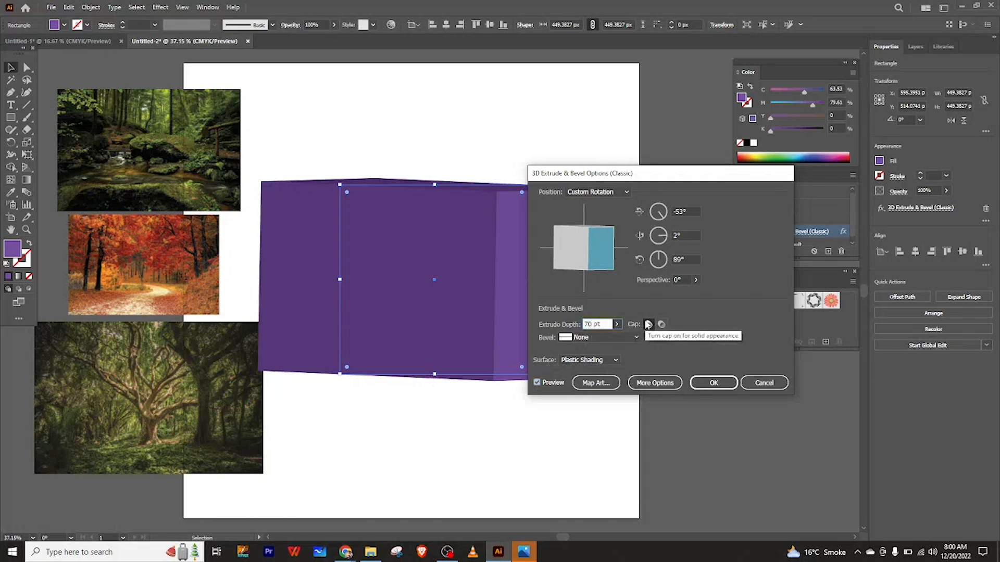
key("BackSpace")
type("40")
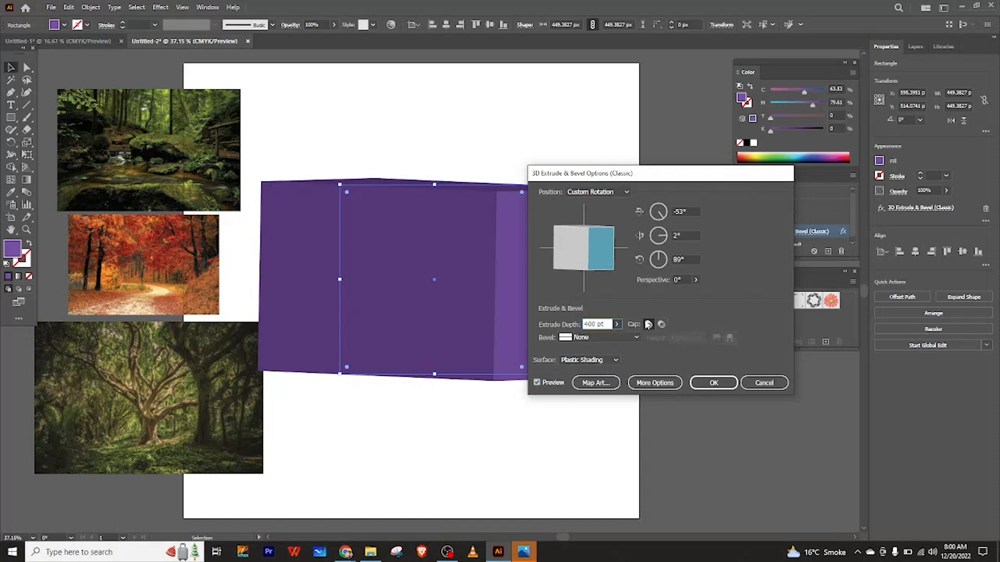
left_click(537, 384)
left_click(537, 384)
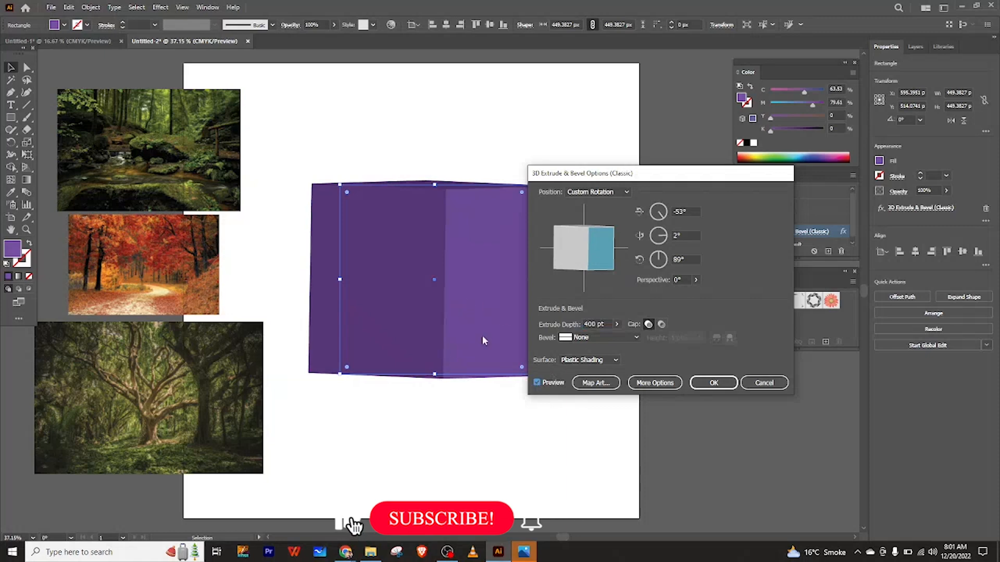
Rotate the preview cube so the box sits at about -30°, 4° and 89°.
left_click_drag(586, 248, 579, 244)
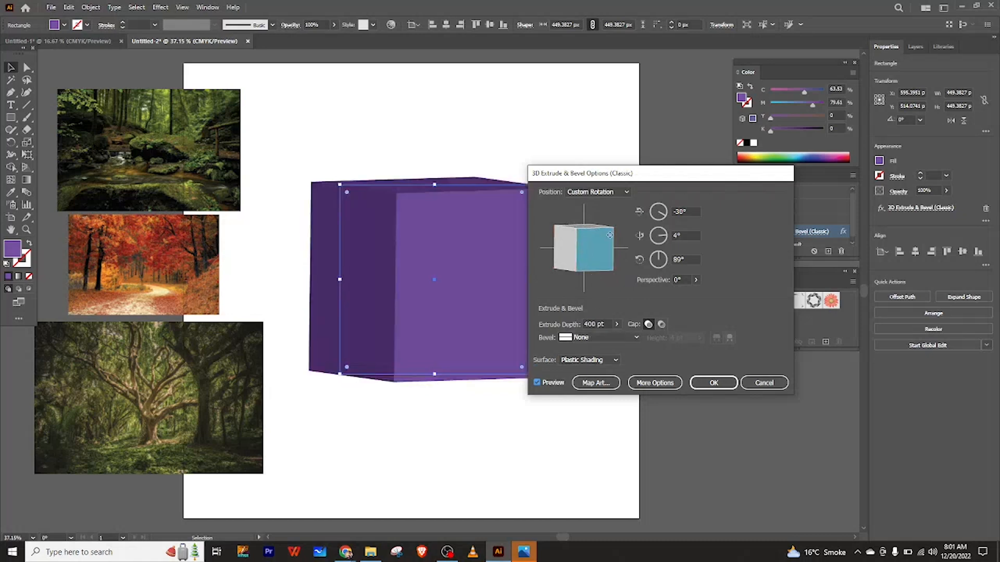
left_click_drag(648, 173, 510, 174)
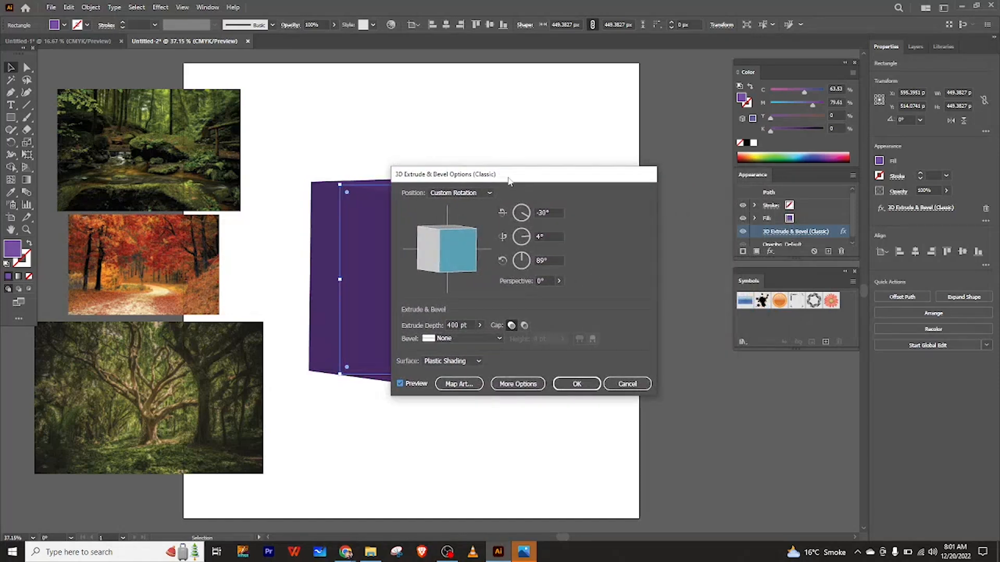
left_click_drag(523, 178, 609, 113)
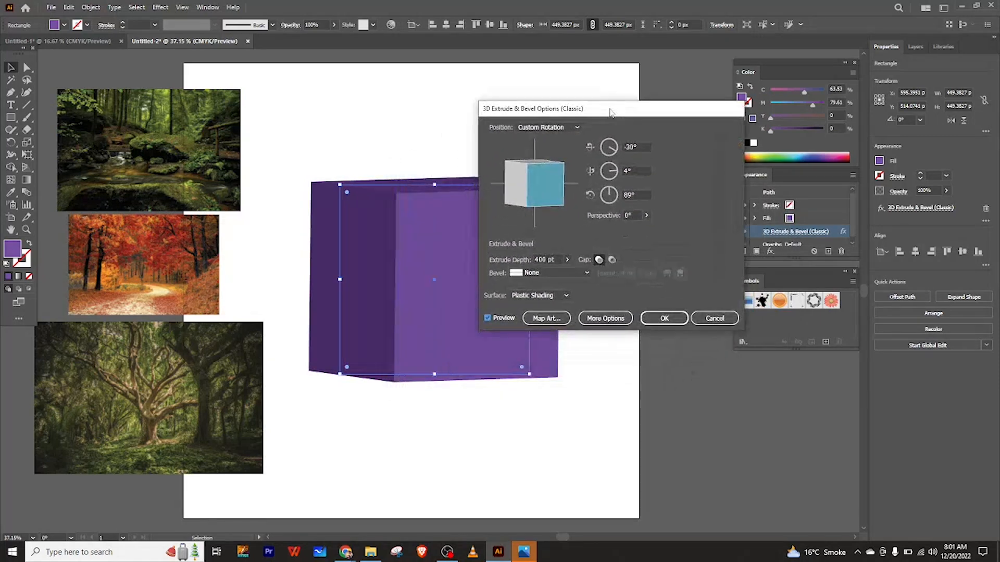
Try the Wireframe, No Shading, Diffuse Shading and Plastic Shading surface options on the box.
left_click(547, 299)
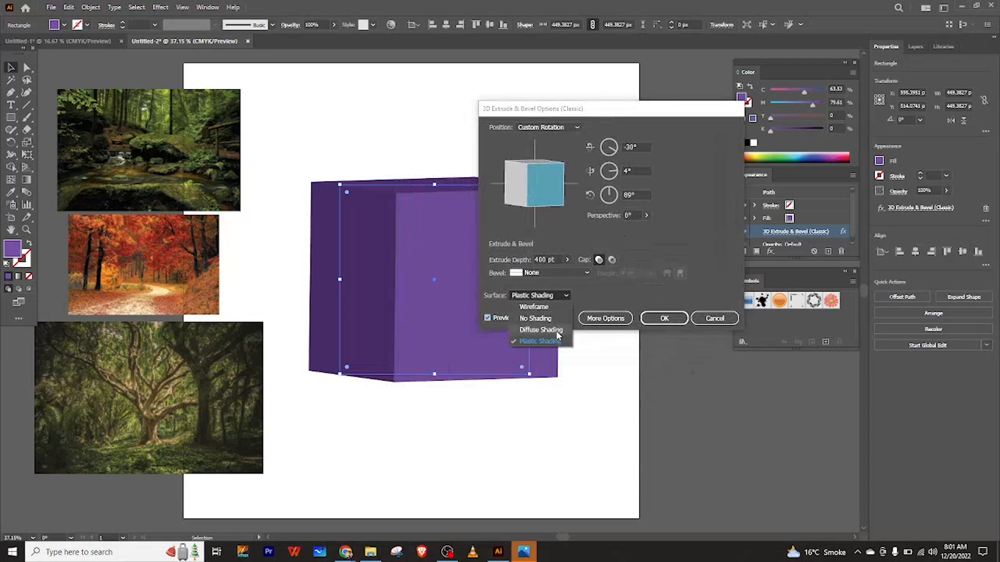
left_click(535, 309)
left_click_drag(608, 116, 669, 150)
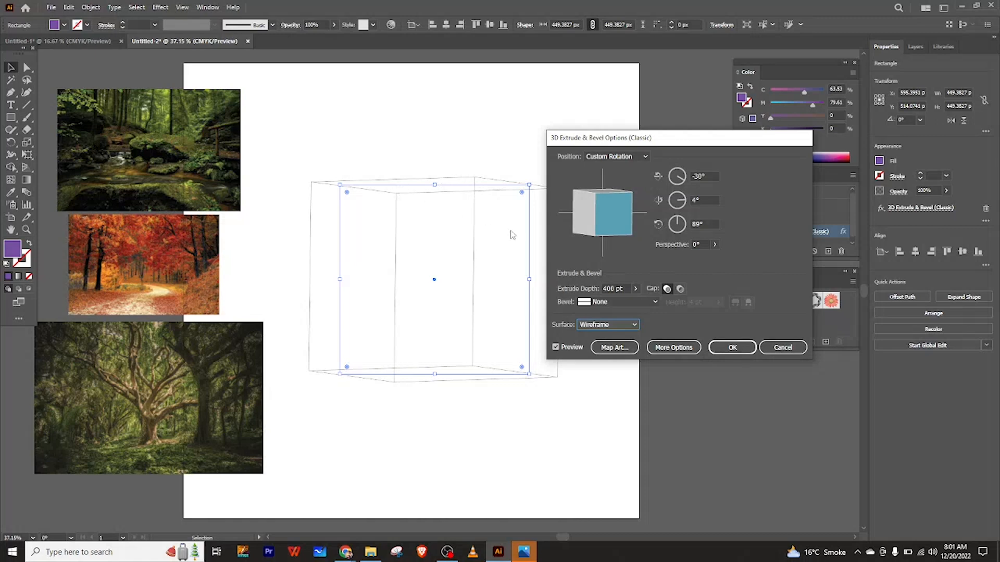
left_click(606, 325)
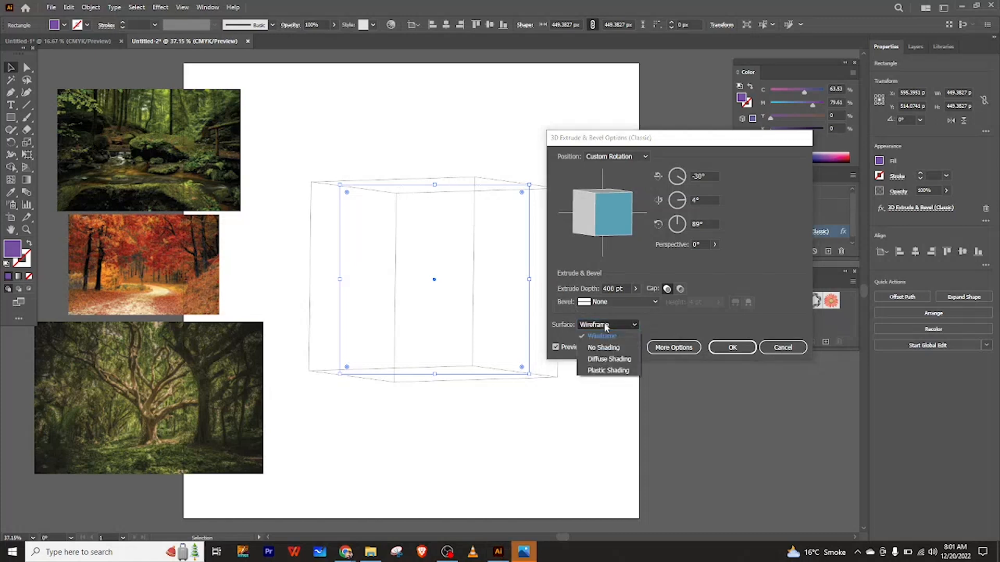
left_click(604, 347)
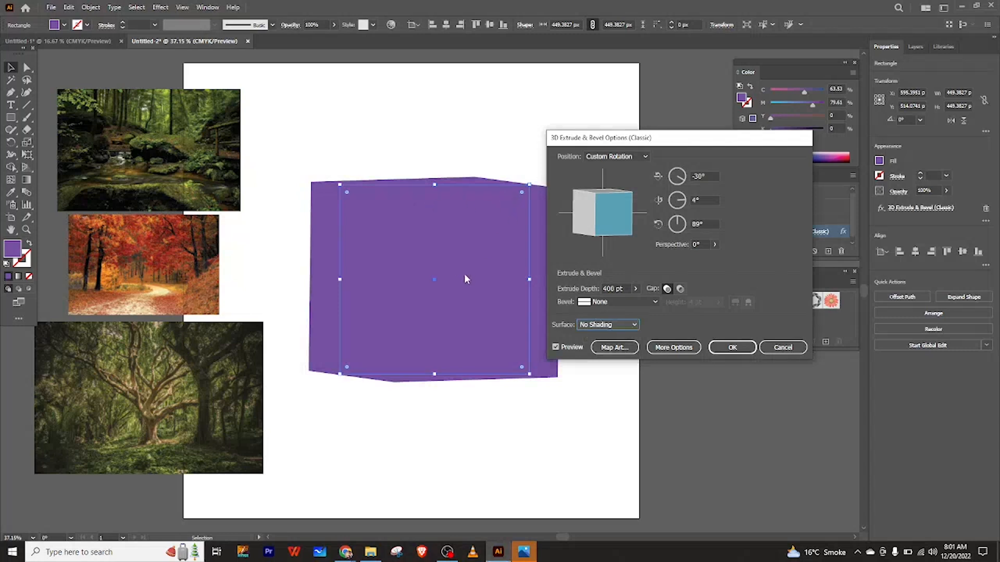
left_click(610, 327)
left_click(607, 358)
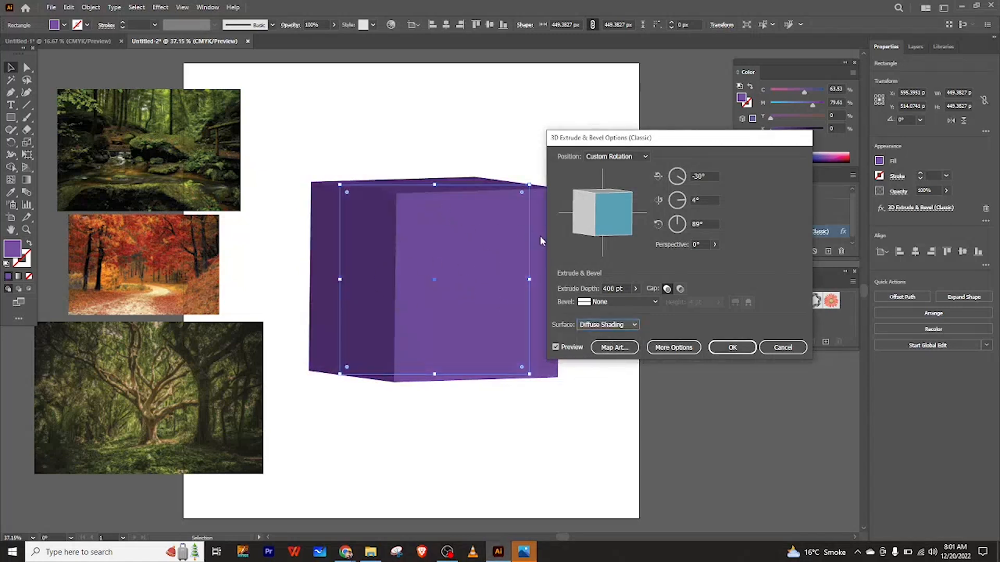
left_click(615, 325)
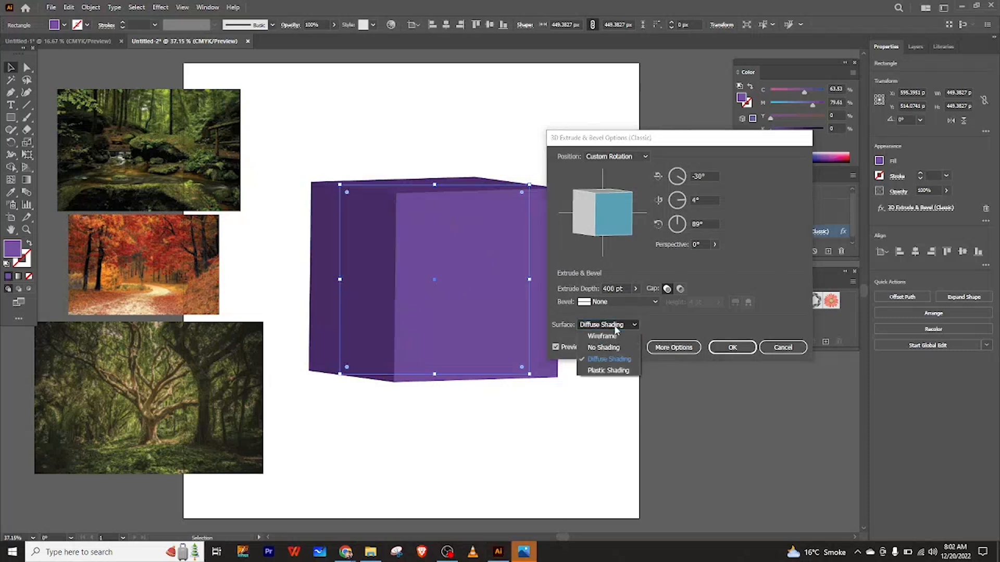
left_click(608, 367)
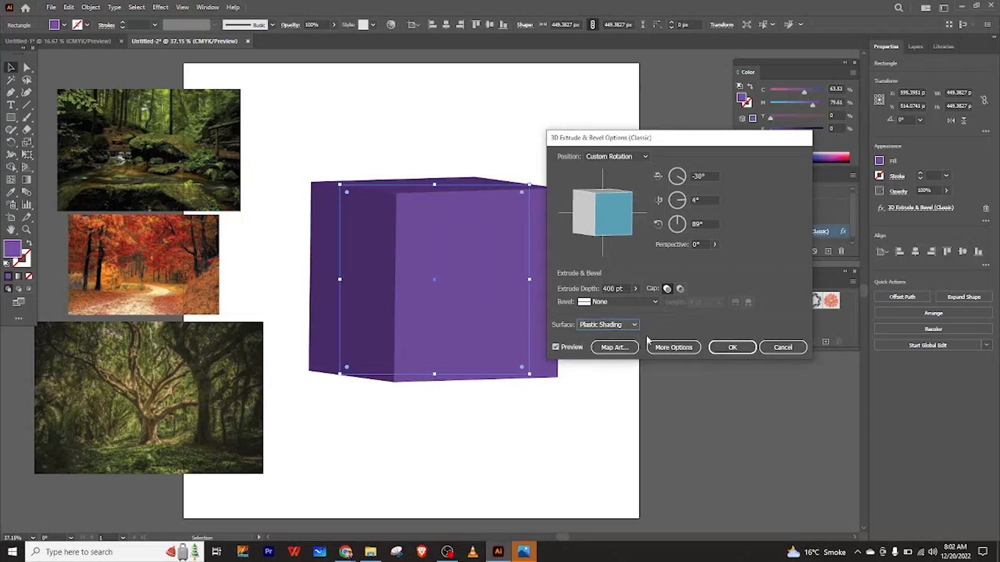
Try the Complex 1, Complex 4, Rolling and Rounded bevels in wireframe, ending with no bevel.
left_click(630, 301)
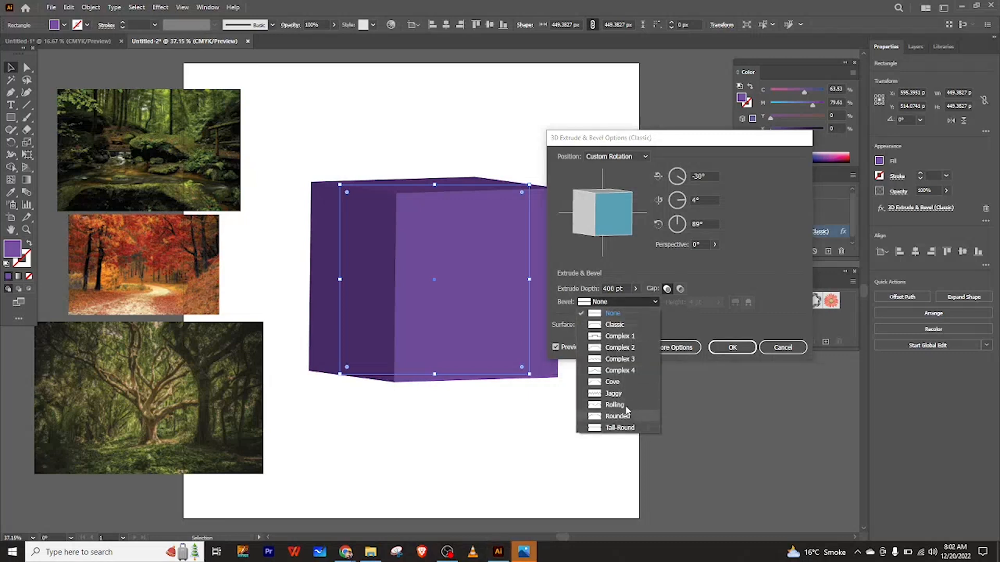
left_click(669, 322)
left_click(607, 324)
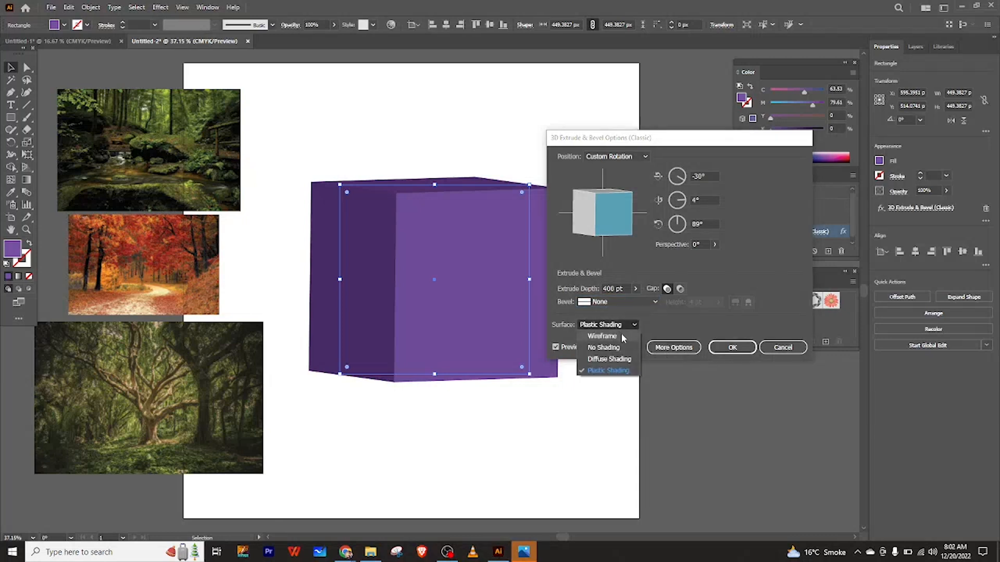
left_click(621, 335)
left_click(618, 301)
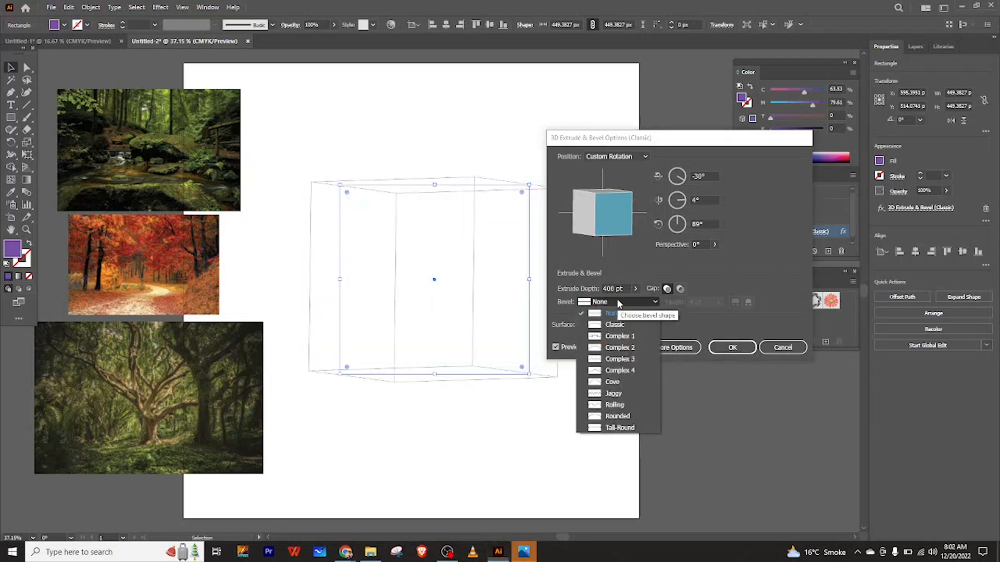
left_click(625, 335)
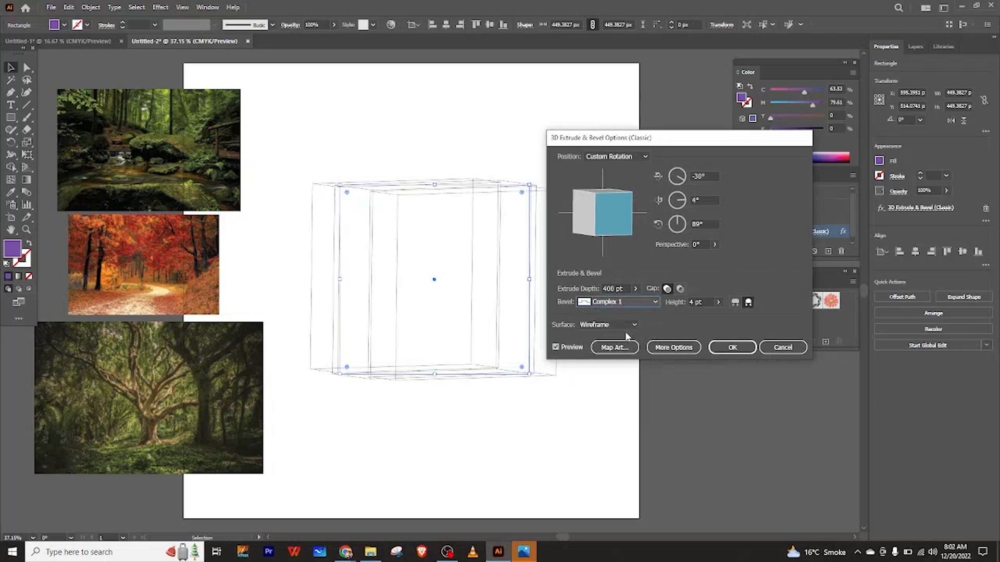
left_click(619, 302)
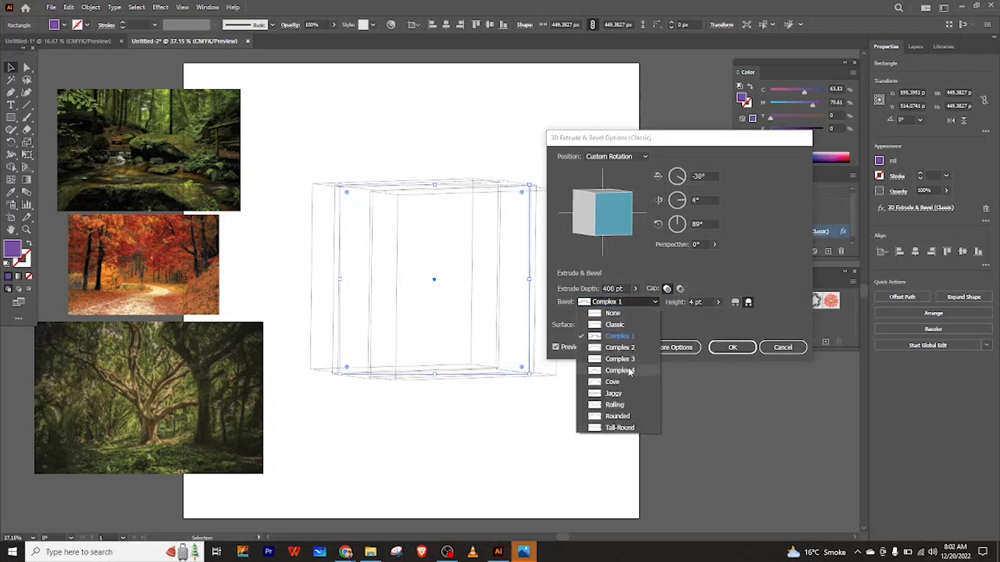
left_click(632, 371)
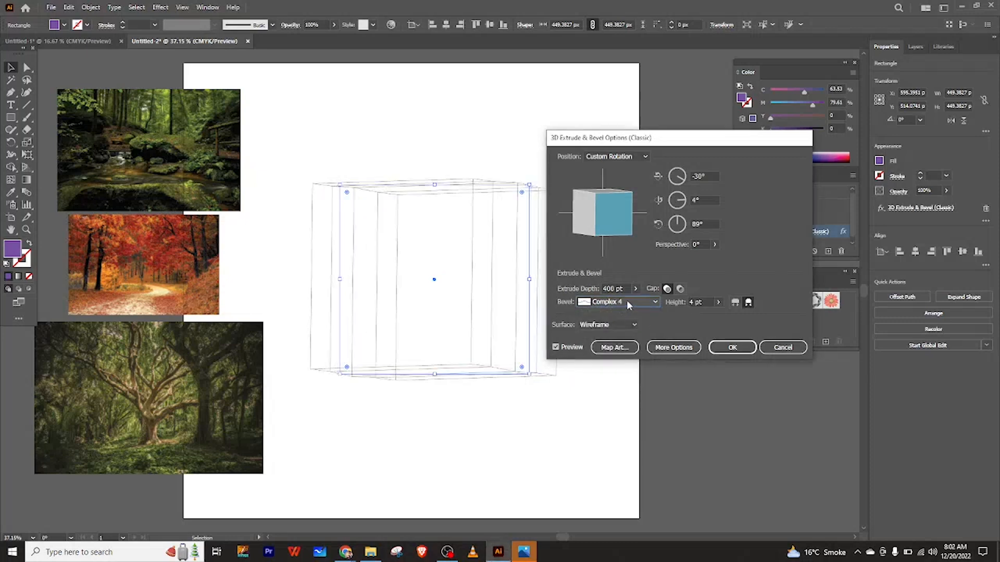
left_click(633, 303)
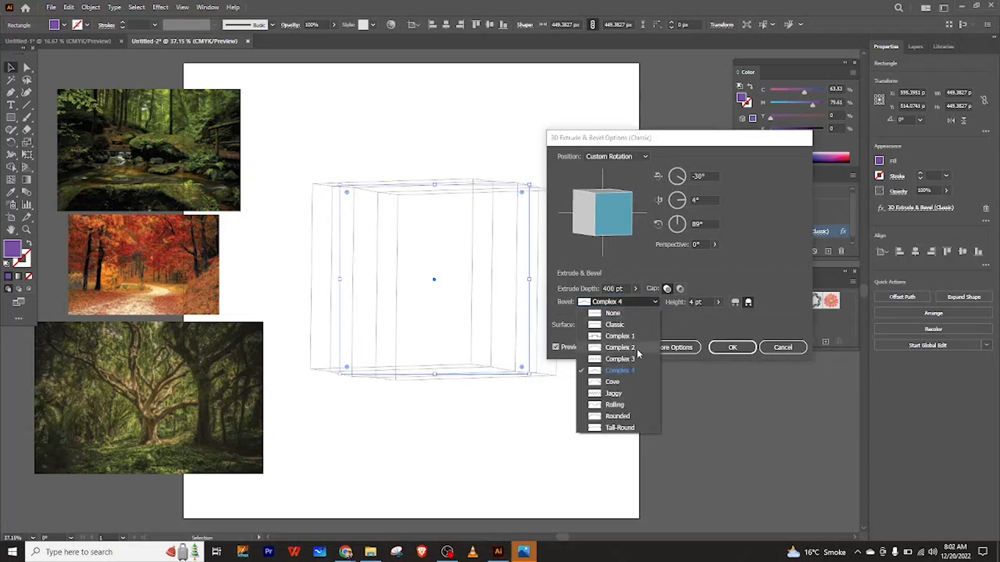
left_click(628, 406)
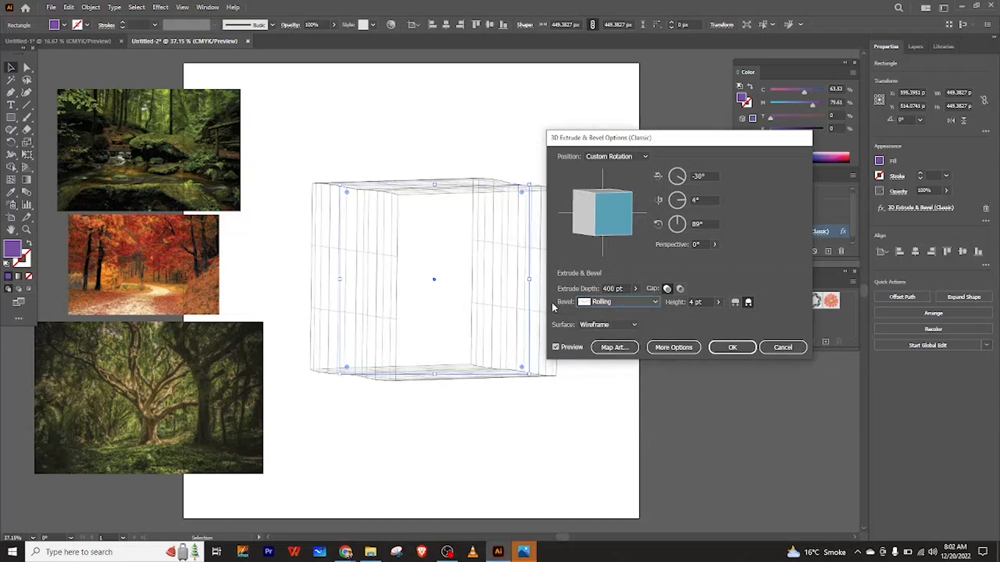
left_click(634, 303)
left_click(623, 416)
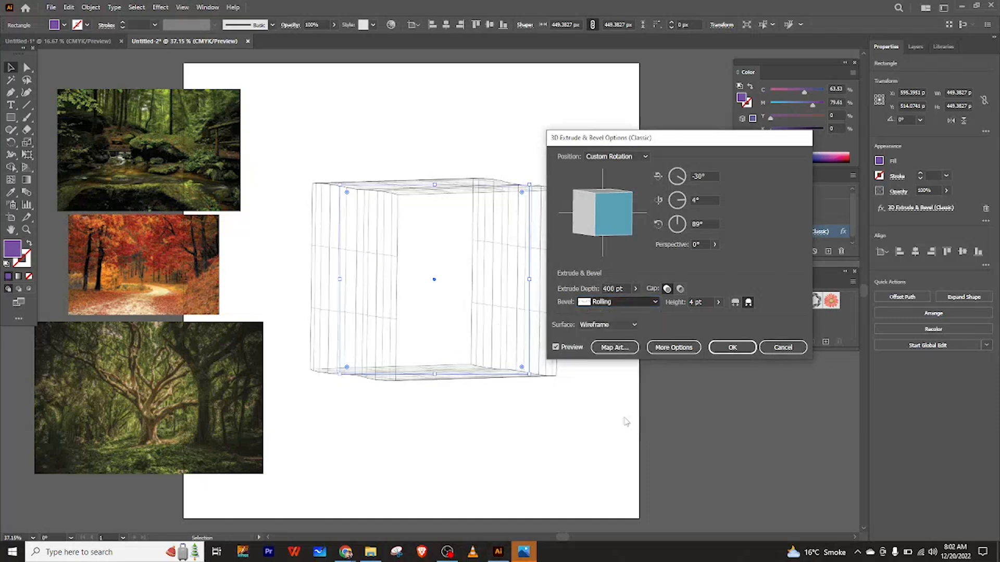
left_click(627, 302)
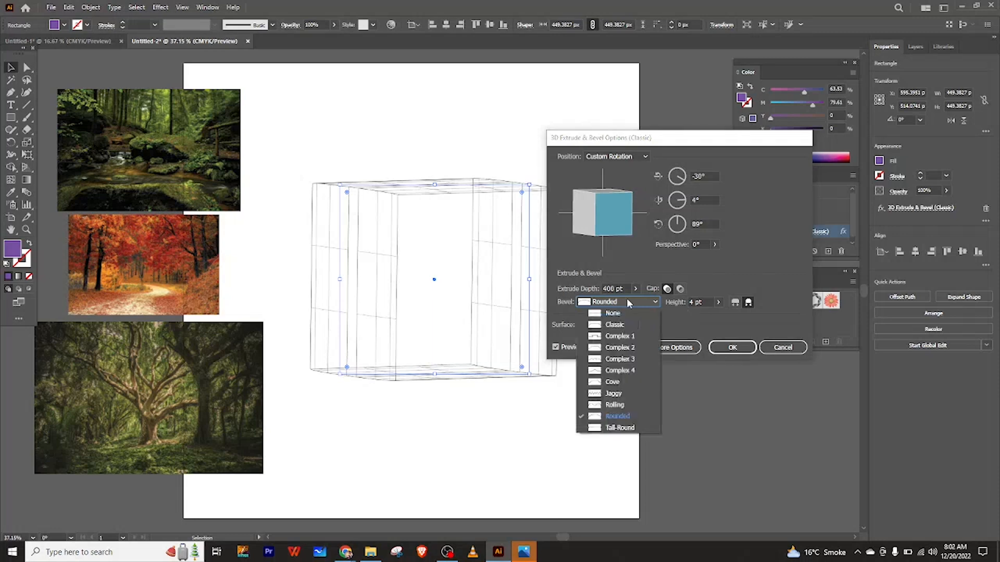
left_click(596, 314)
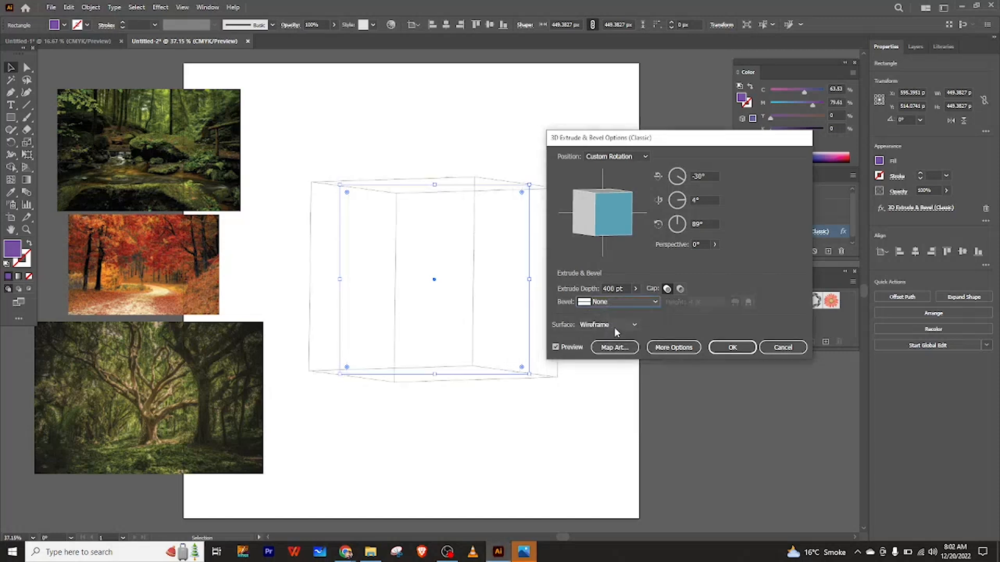
Set the surface back to Plastic Shading and apply the 3D effect.
left_click(614, 327)
left_click(609, 371)
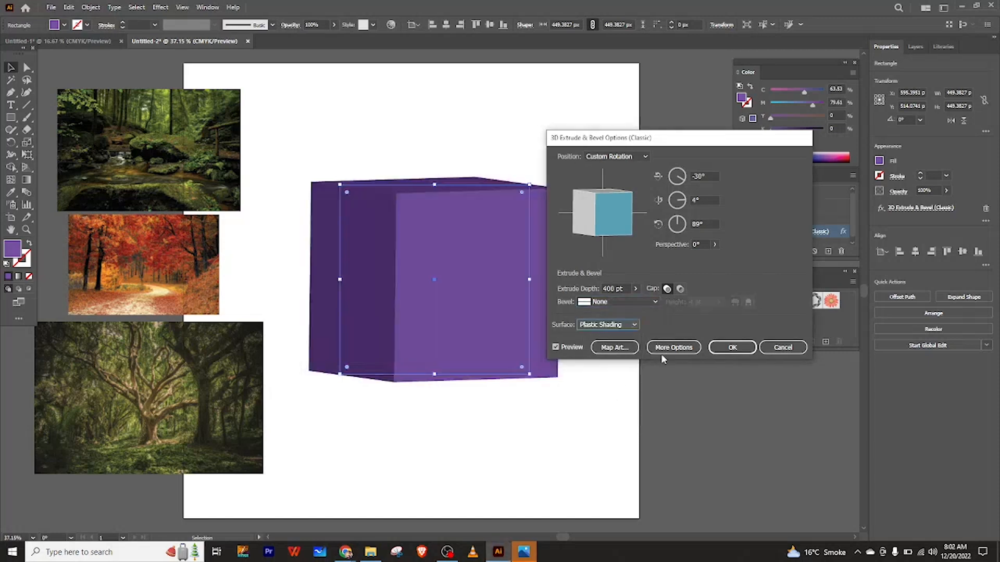
left_click(732, 348)
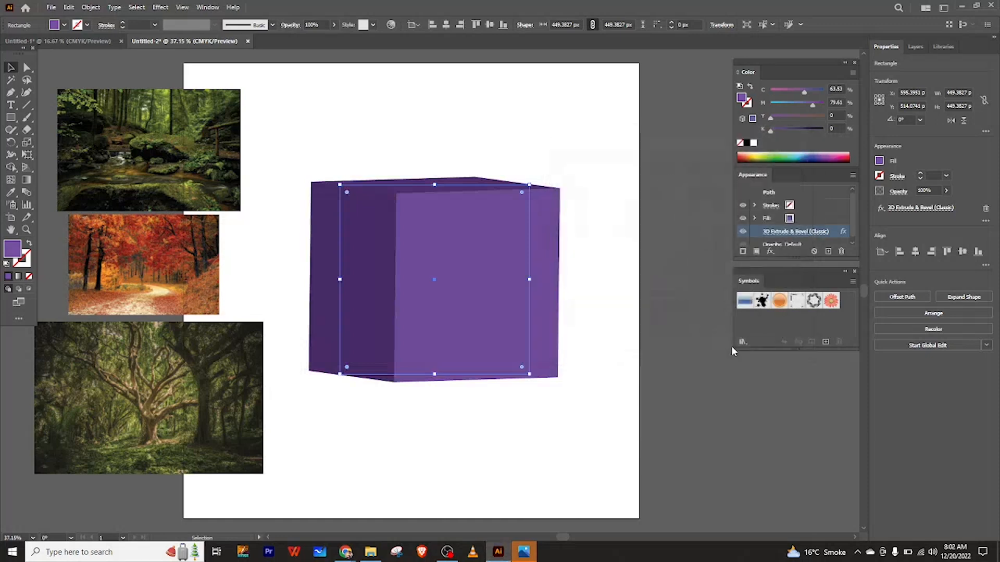
Reselect the box and reopen its 3D Extrude & Bevel options to review them, then close.
left_click(623, 232)
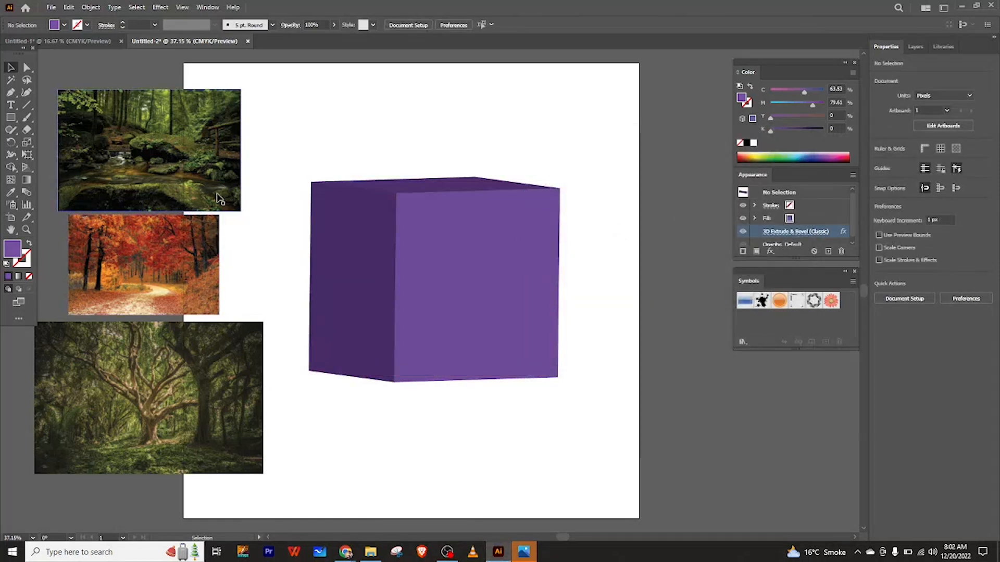
left_click(366, 265)
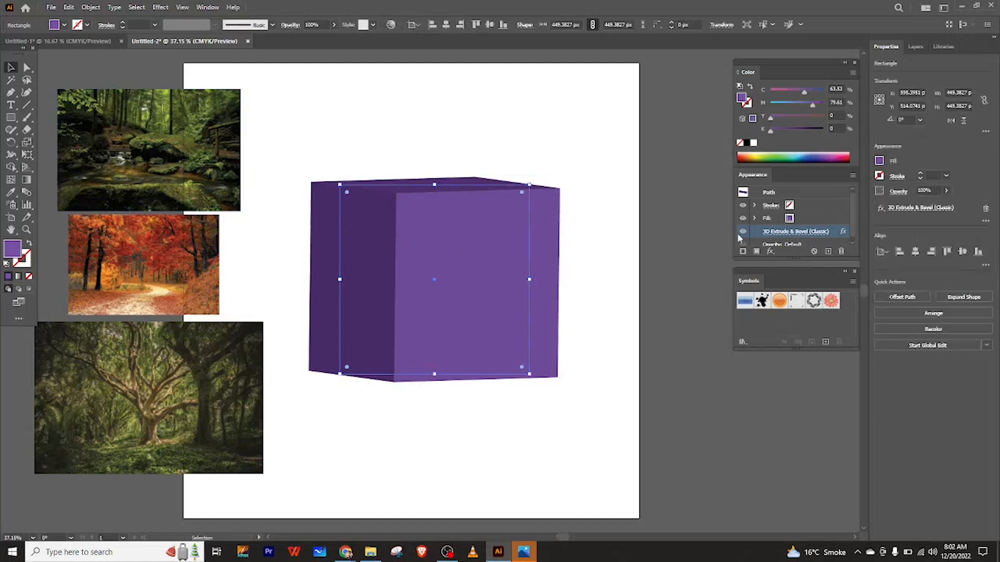
left_click(781, 234)
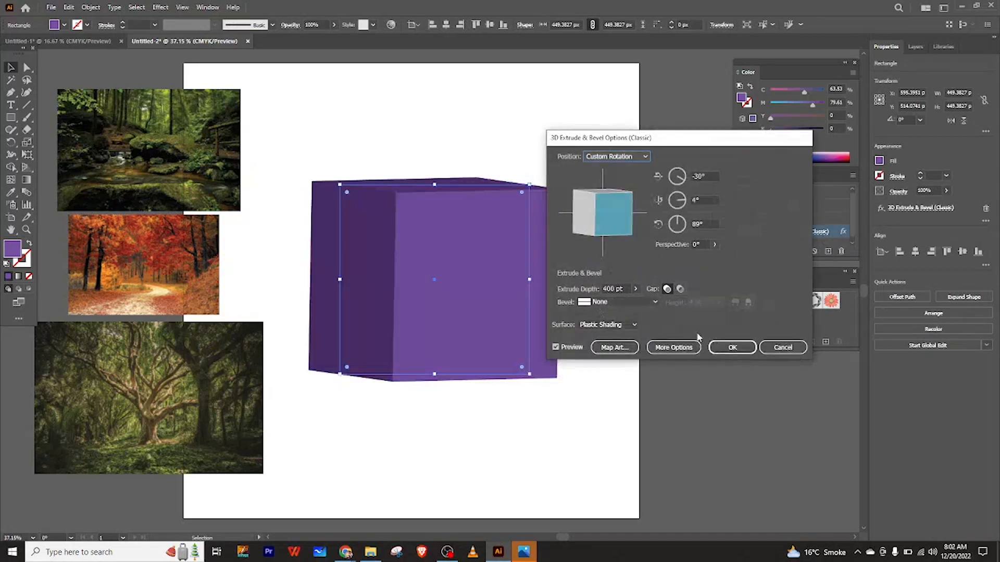
left_click(732, 348)
Select the top-left forest photo and resize it to 400 px wide with proportions constrained.
left_click(169, 186)
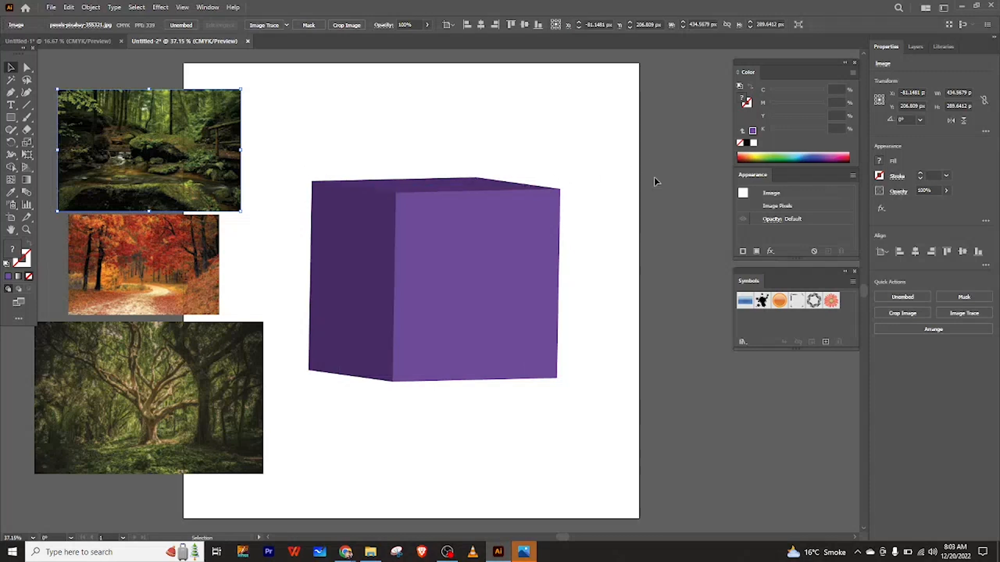
left_click(984, 100)
left_click(969, 92)
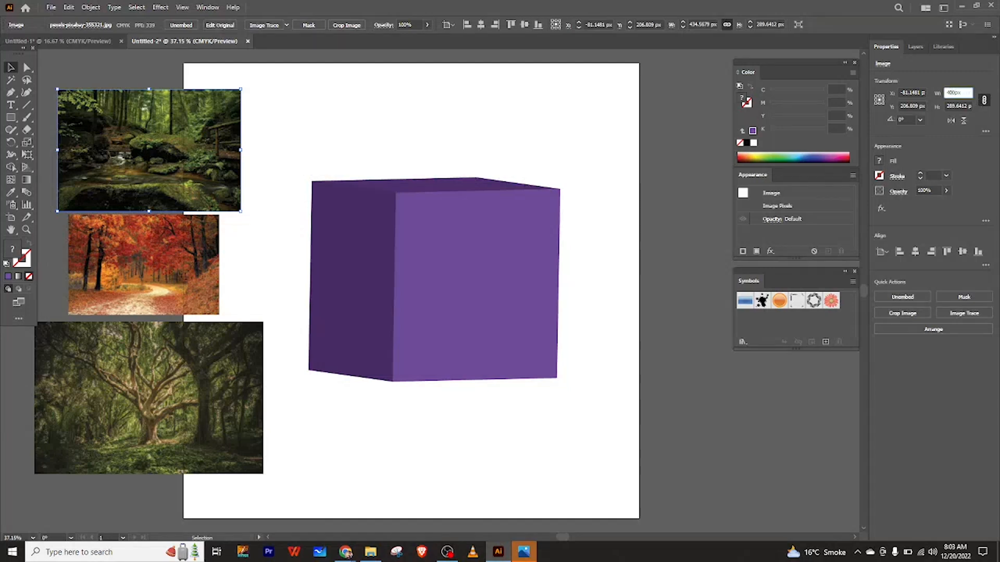
key("Return")
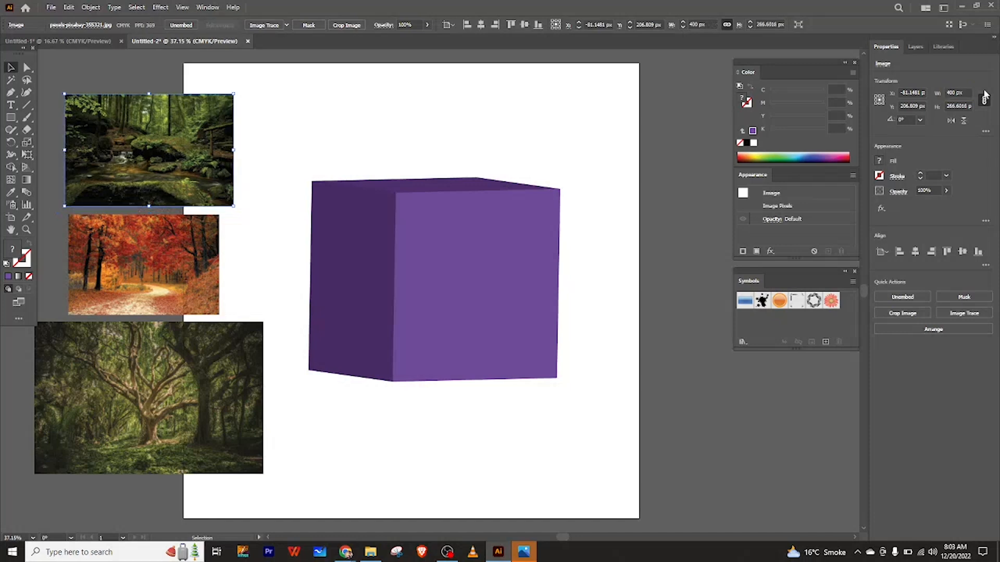
Set the forest photo's height to 400 px with proportions constrained and move it toward the upper-left.
left_click(965, 106)
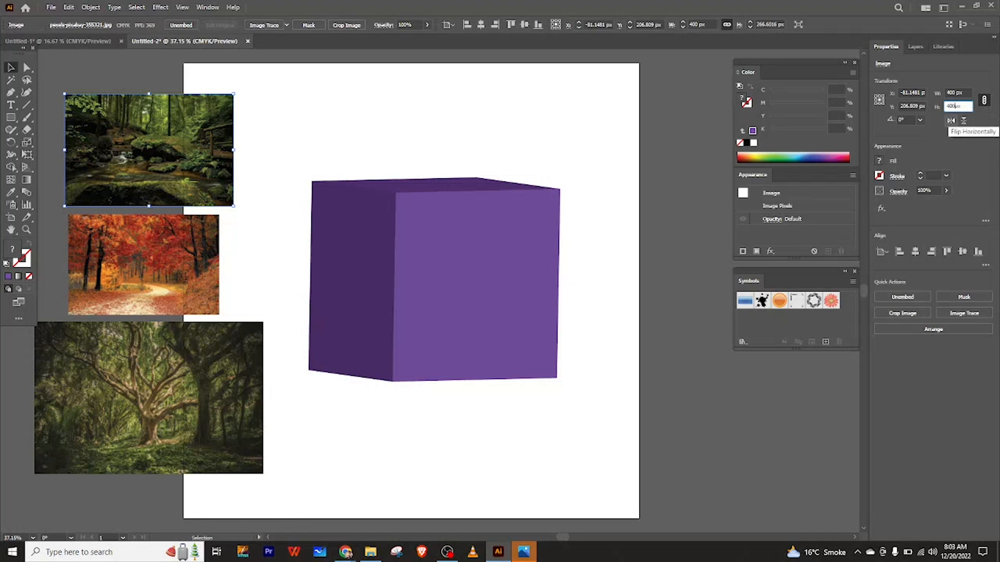
key("Return")
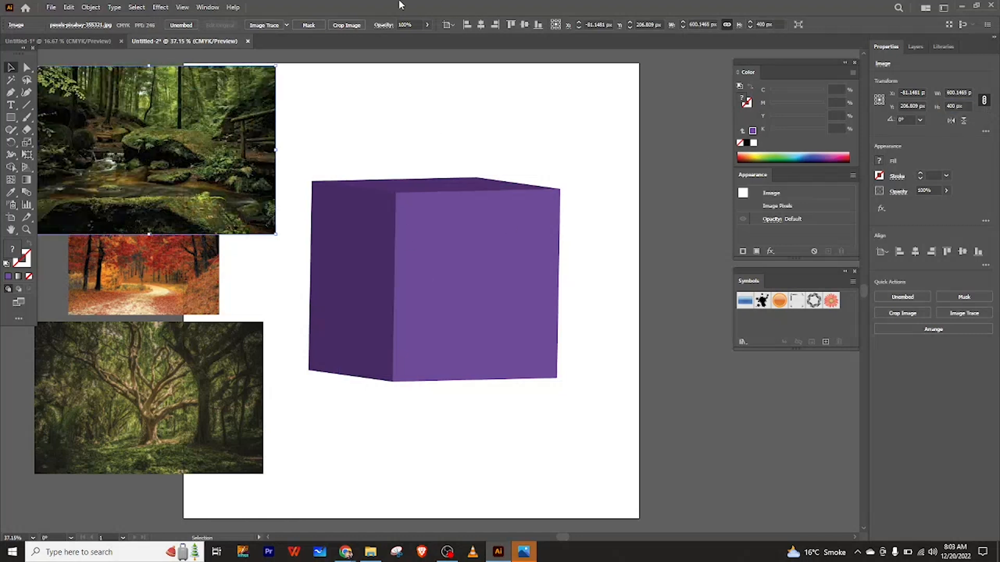
left_click(352, 145)
left_click_drag(155, 160, 125, 123)
left_click(148, 235)
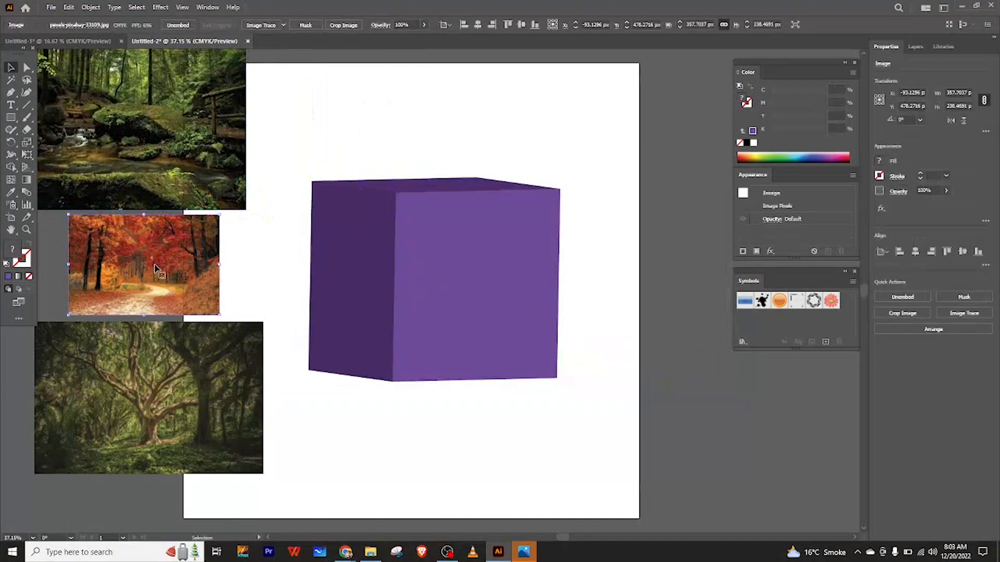
Set the forest photo's width back to 400 px with proportions constrained.
left_click(243, 119)
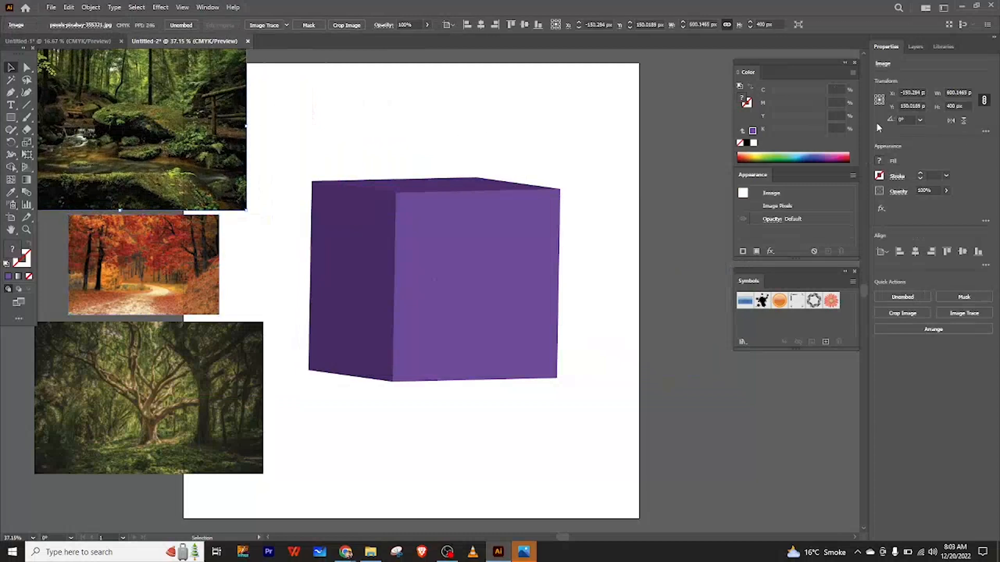
left_click(967, 94)
type("400")
key("Return")
left_click(324, 160)
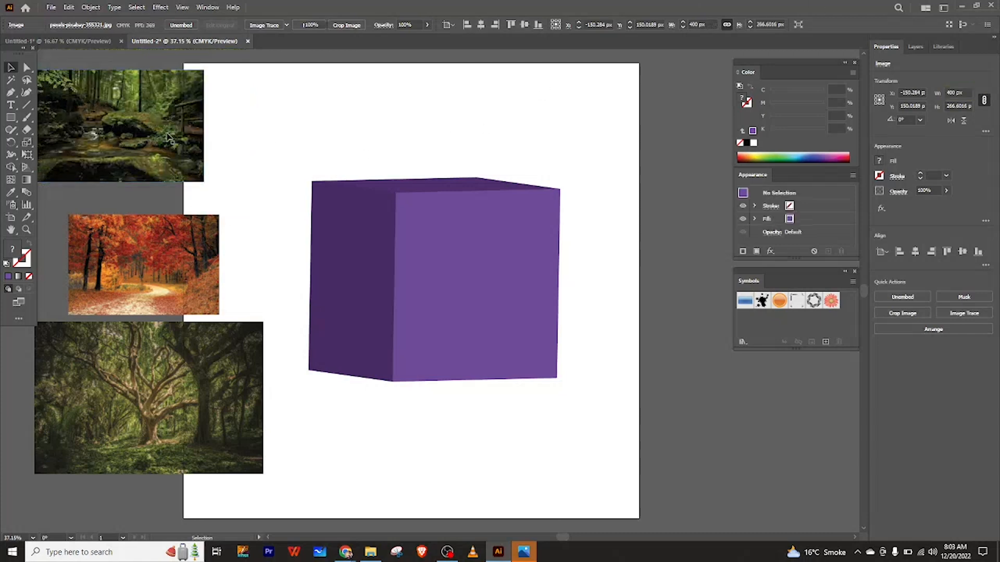
Move the forest photo above the cube, unlink proportions, set its height to 400 px, and shift it left.
left_click(125, 126)
left_click_drag(125, 126, 461, 108)
left_click(984, 101)
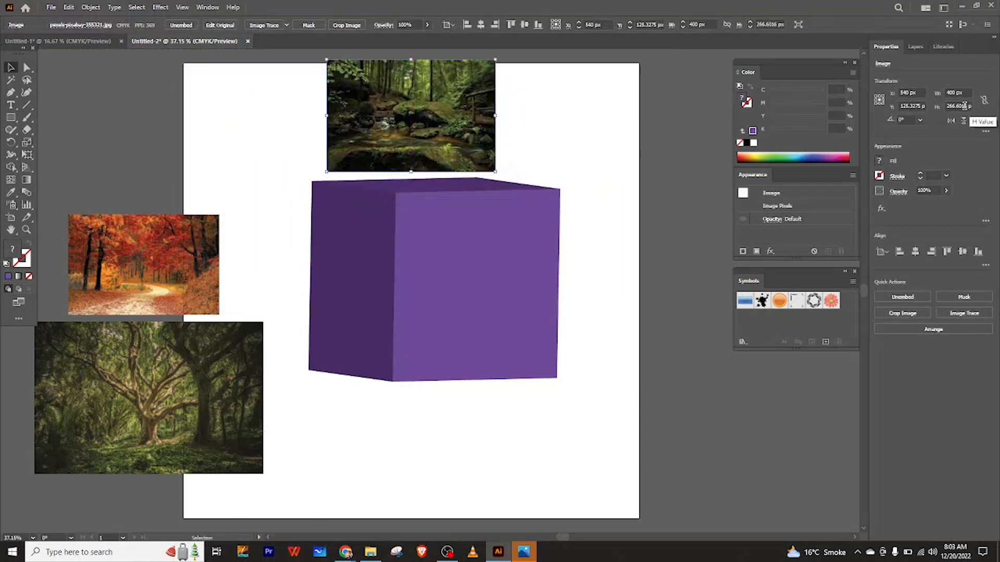
left_click(966, 106)
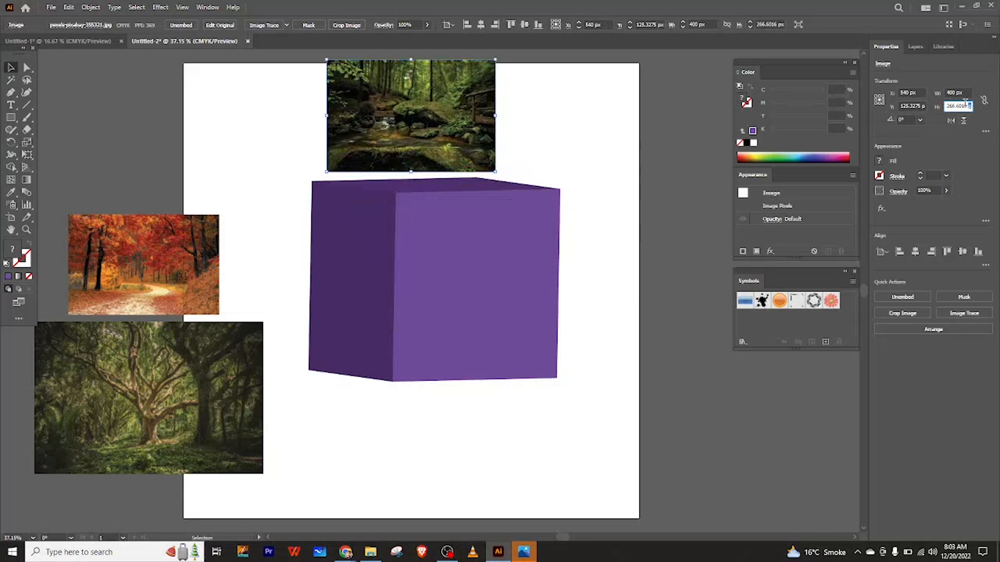
key("BackSpace")
key("BackSpace")
key("BackSpace")
key("BackSpace")
key("BackSpace")
key("BackSpace")
key("BackSpace")
key("BackSpace")
type("400")
key("Return")
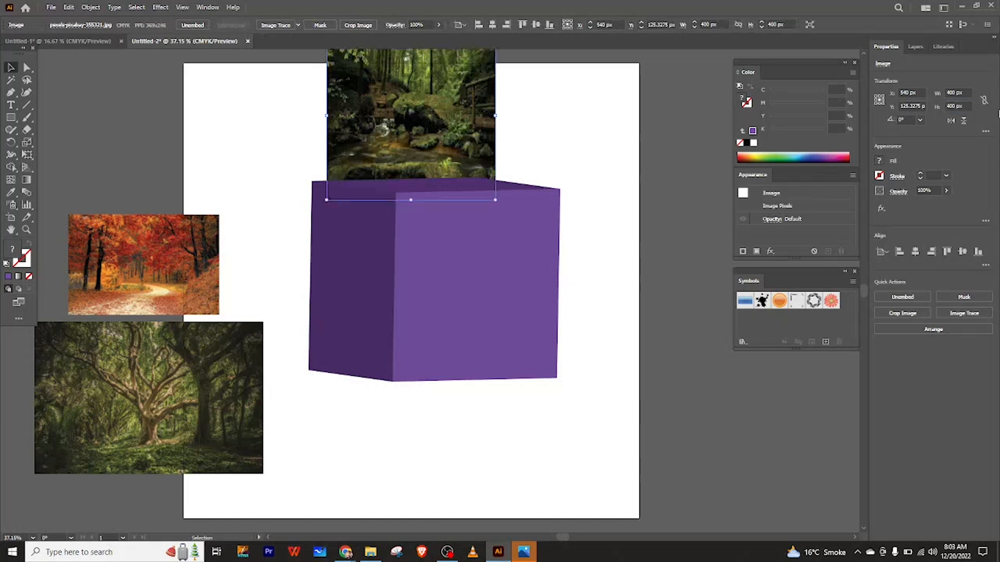
left_click_drag(430, 128, 282, 119)
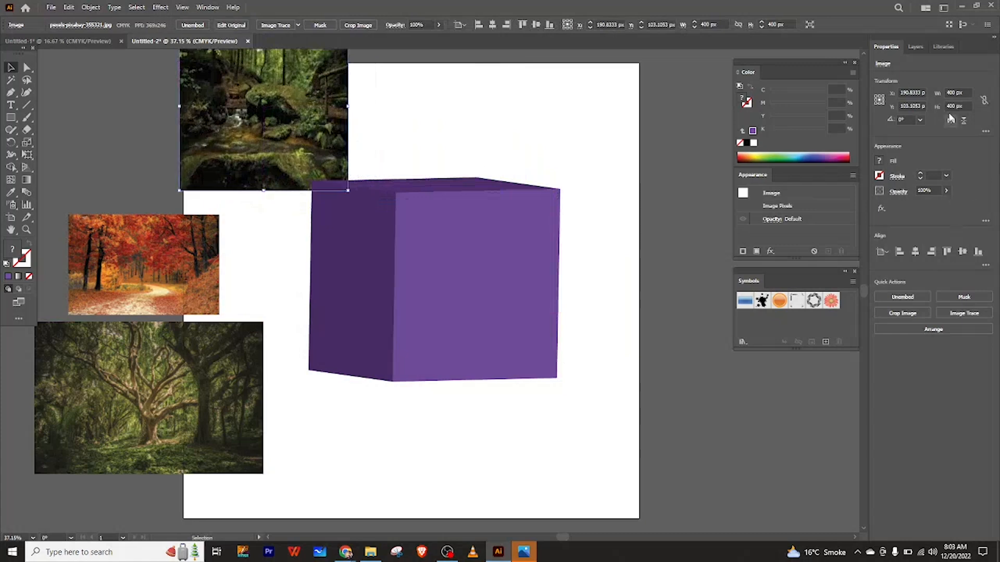
double_click(954, 92)
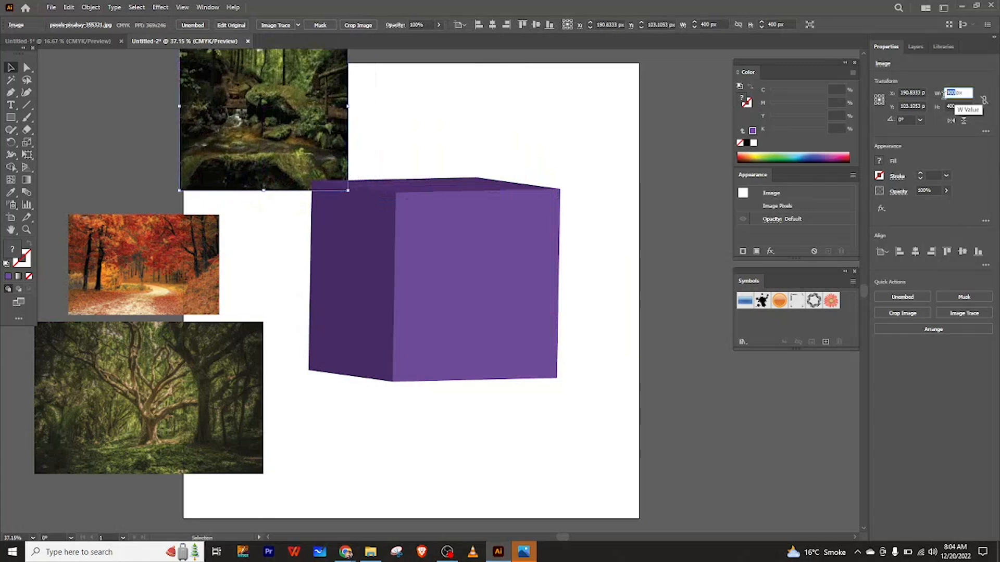
Resize the autumn photo to 400 × 400 px and move it upward.
left_click(198, 261)
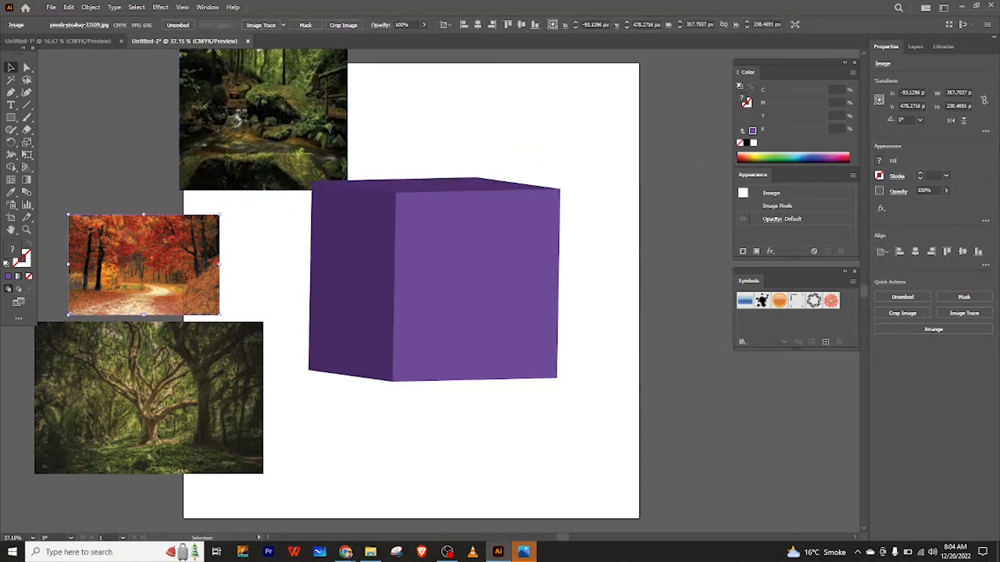
double_click(958, 93)
type("400")
key("Tab")
type("400")
key("Return")
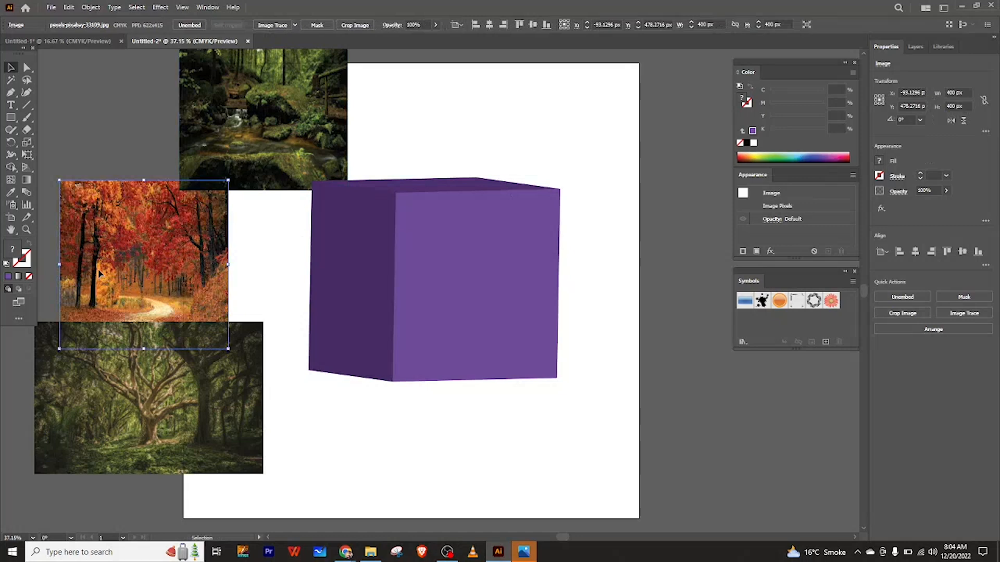
left_click_drag(99, 275, 111, 196)
Resize the large tree photo to 400 × 400 px.
left_click(133, 331)
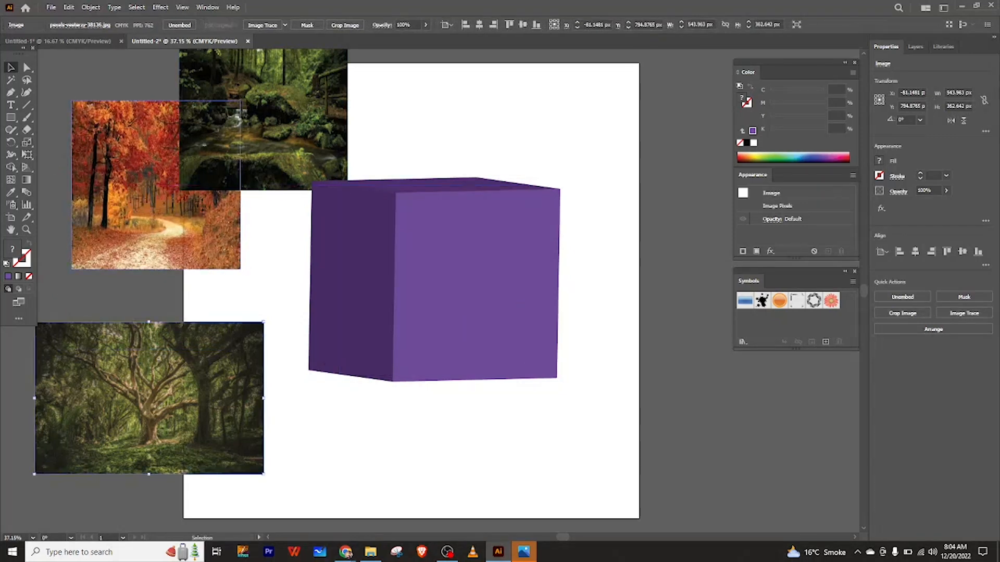
left_click(957, 93)
type("400x")
key("Tab")
type("400")
key("Return")
Stack the autumn and tree photos in a column below the forest photo at the artboard's left edge.
left_click(250, 331)
left_click_drag(219, 346, 223, 319)
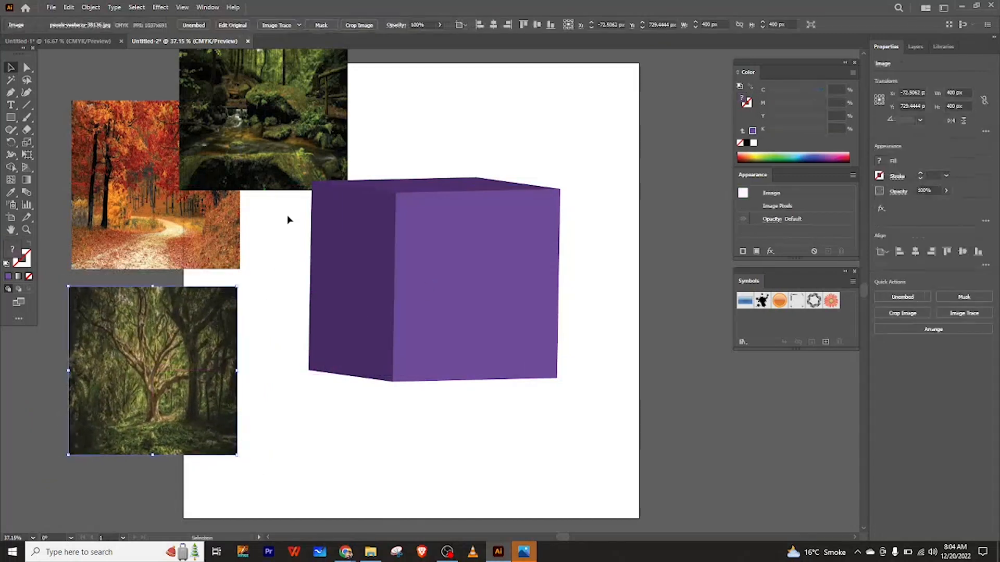
left_click_drag(136, 184, 140, 216)
left_click_drag(174, 348, 180, 365)
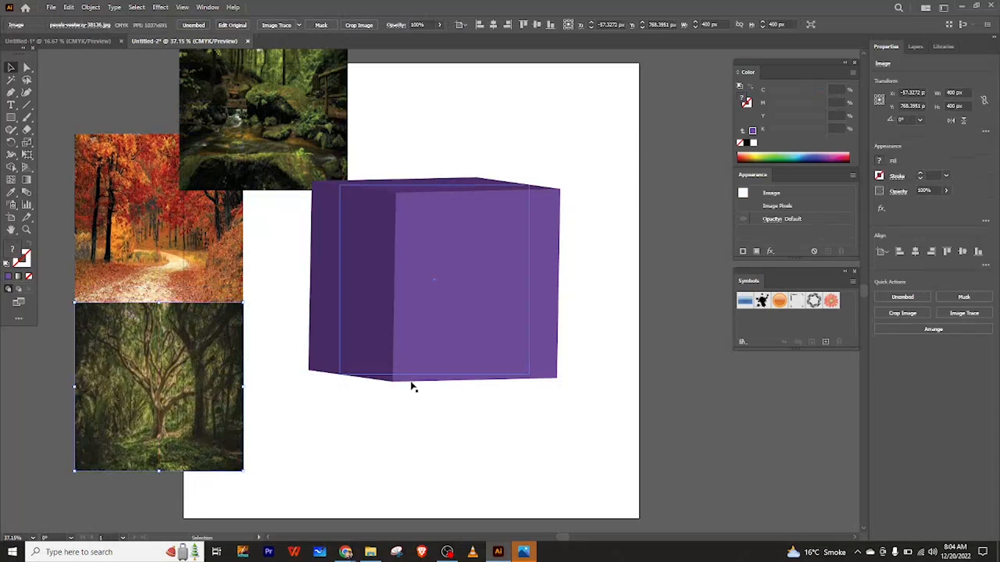
Shift the cube slightly down and left, and reposition the Symbols panel beside the artboard.
left_click_drag(790, 278, 737, 287)
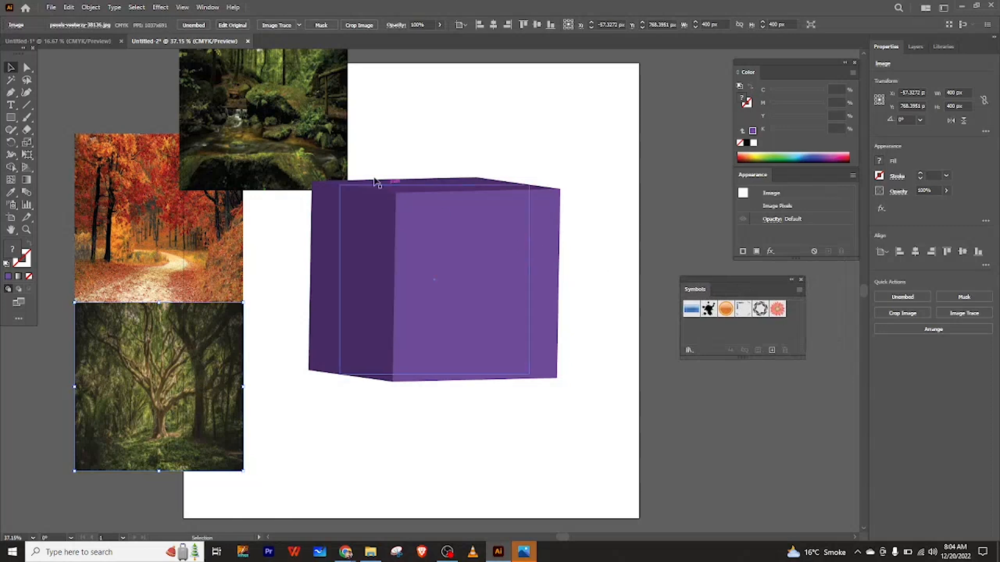
mouse_move(367, 267)
left_mouse_down()
mouse_move(350, 307)
mouse_move(337, 252)
mouse_move(350, 263)
left_mouse_up()
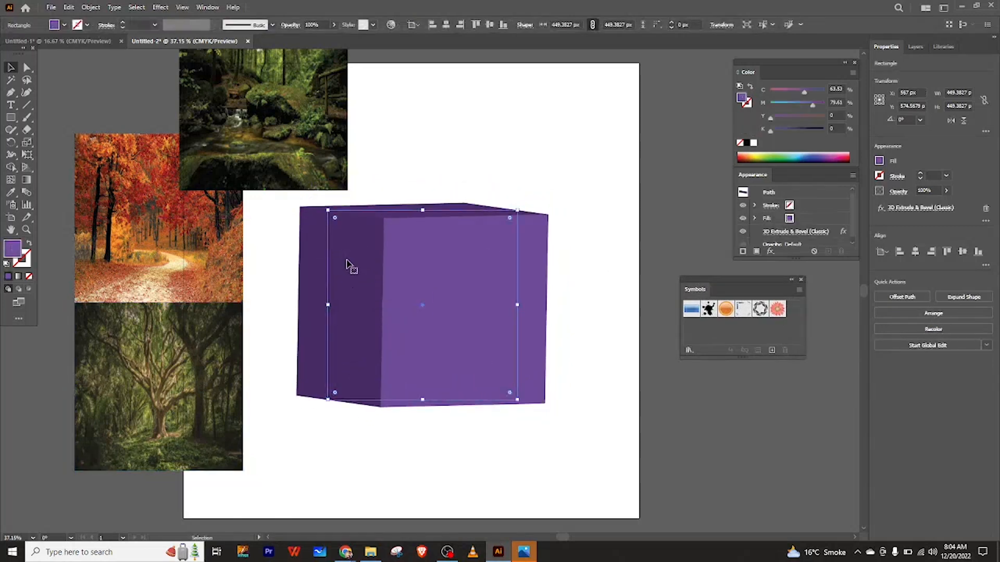
left_click(237, 139)
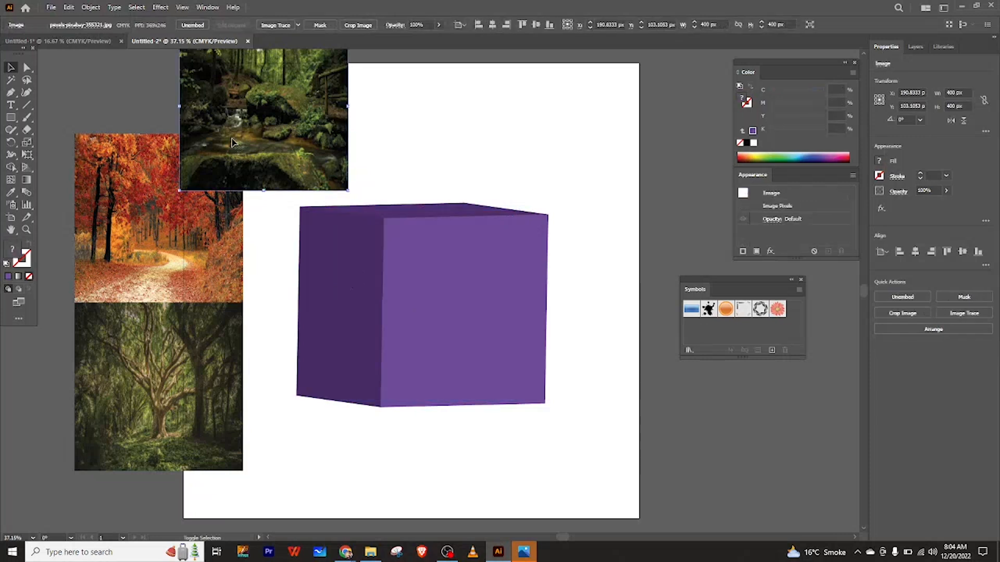
left_click(175, 235, "shift")
left_click(178, 333, "shift")
left_click(438, 172)
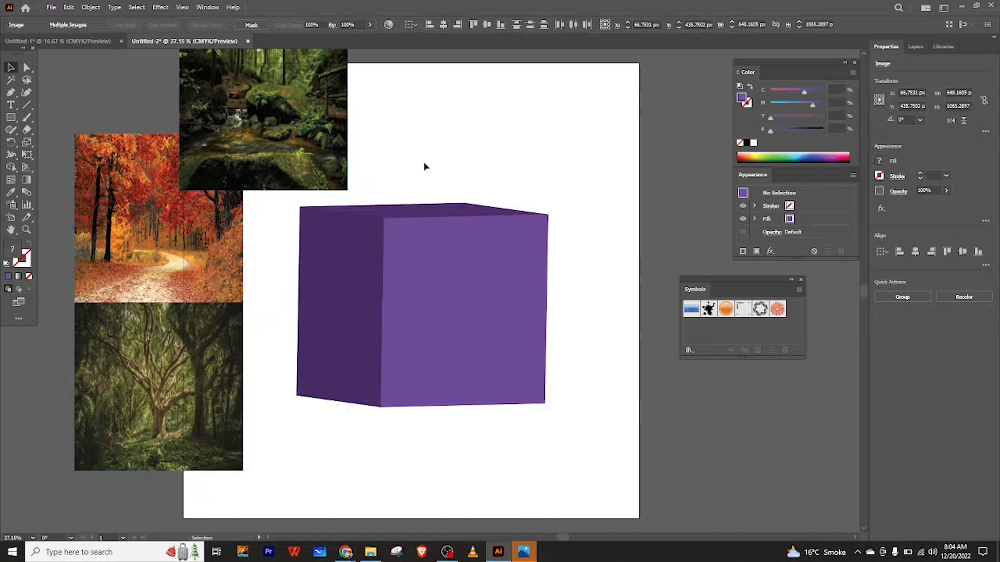
left_click_drag(736, 285, 607, 248)
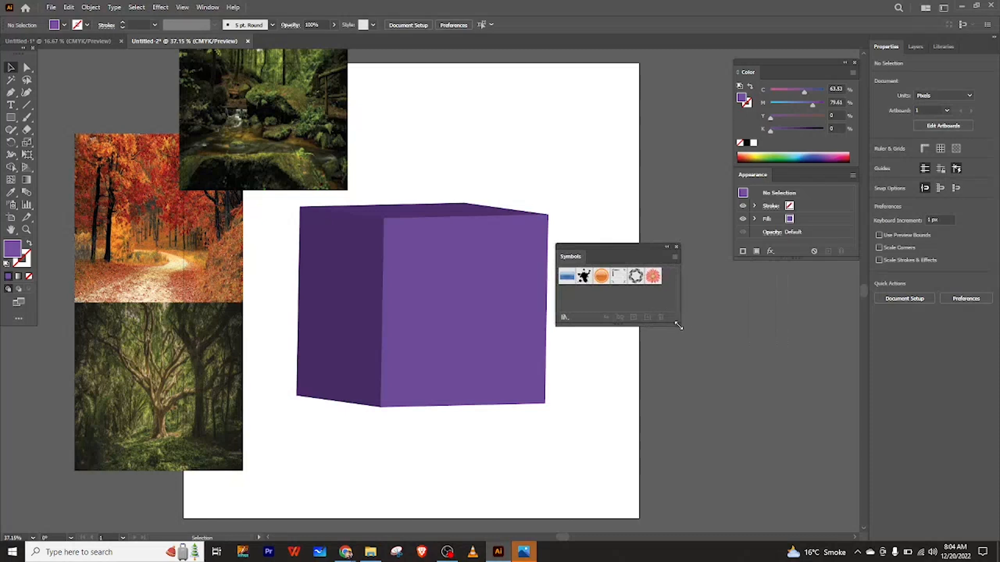
left_click_drag(612, 255, 730, 290)
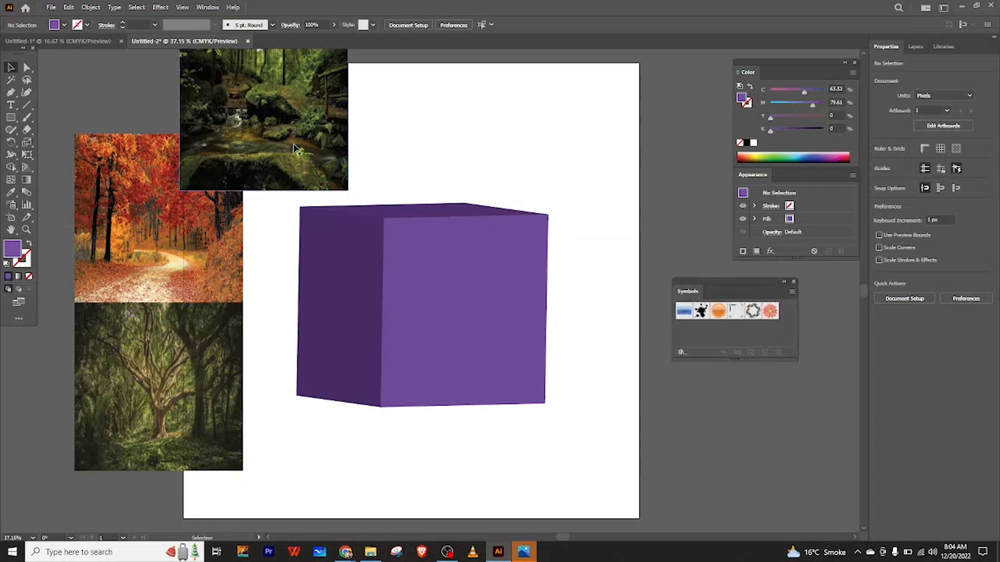
Add the forest photo to the Symbols panel as a new symbol.
left_click_drag(291, 141, 785, 319)
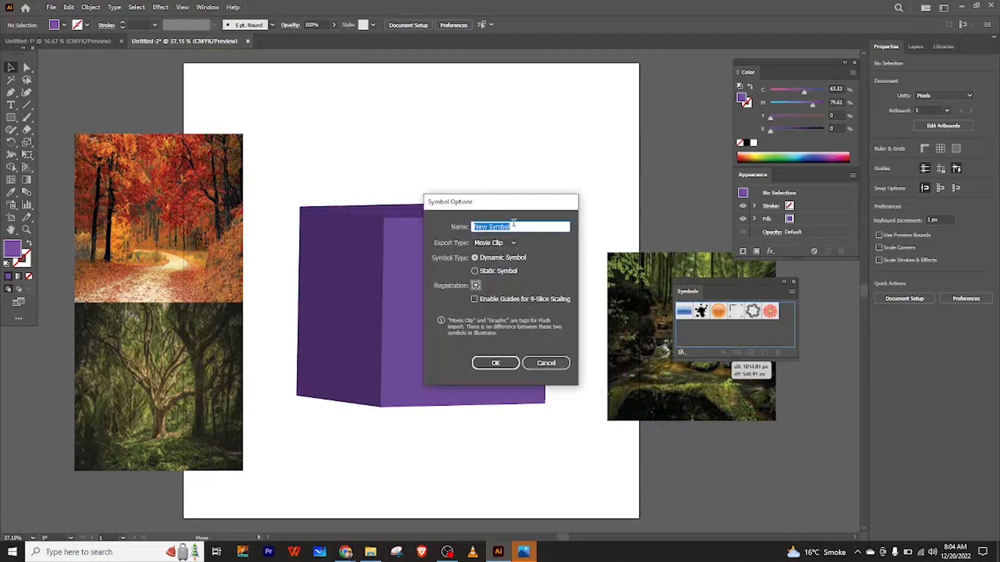
key("BackSpace")
left_click(495, 363)
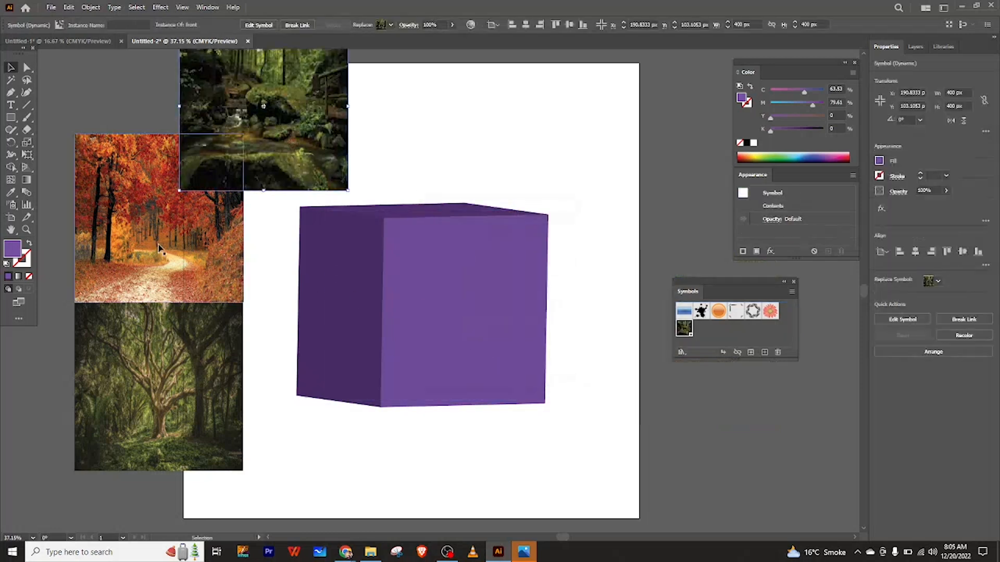
Add the autumn photo as a new symbol named top.
left_click_drag(159, 244, 709, 336)
key("BackSpace")
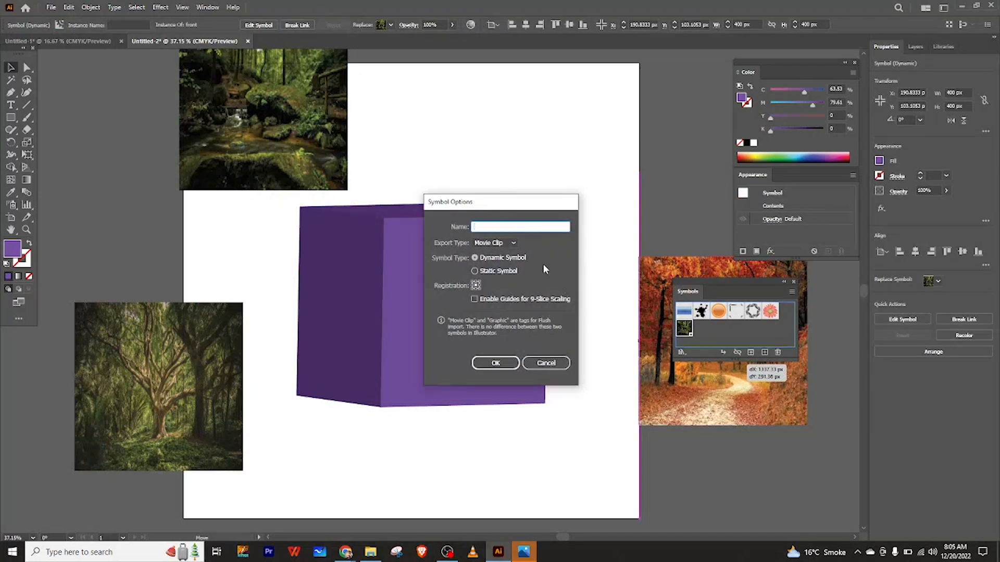
type("top")
left_click(495, 363)
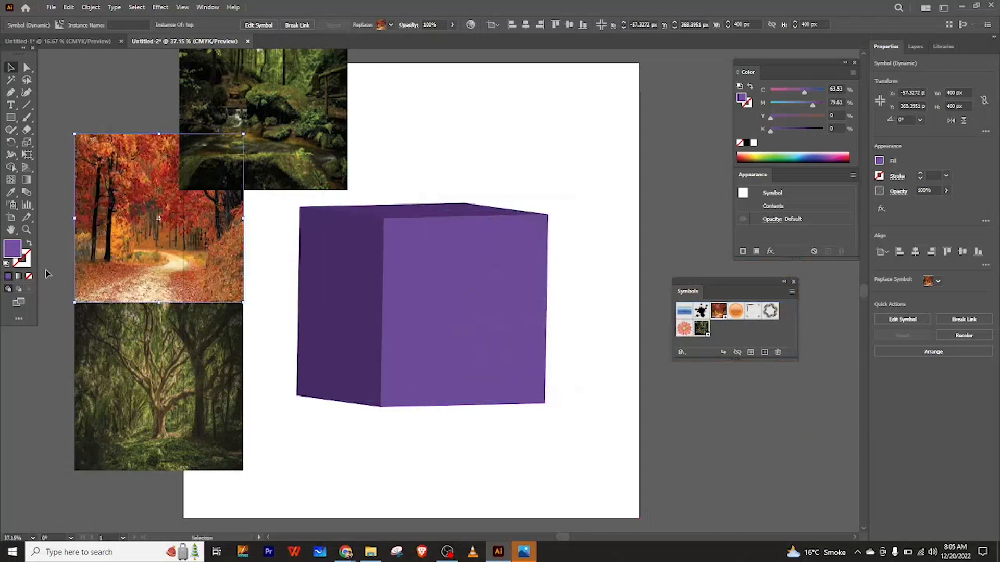
Add the tree photo as a new symbol named side.
left_click(279, 407)
left_click_drag(214, 359, 712, 339)
key("BackSpace")
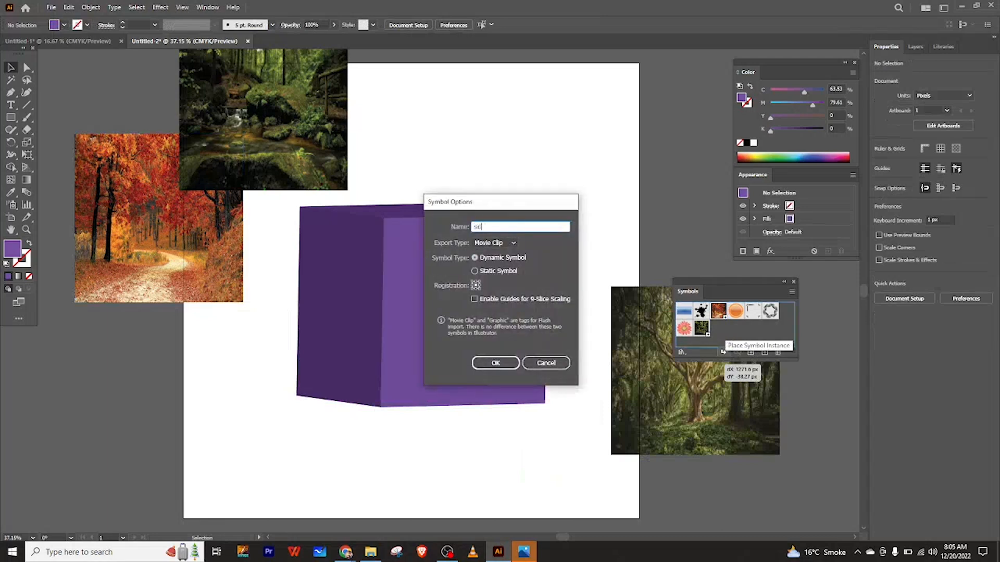
left_click(499, 362)
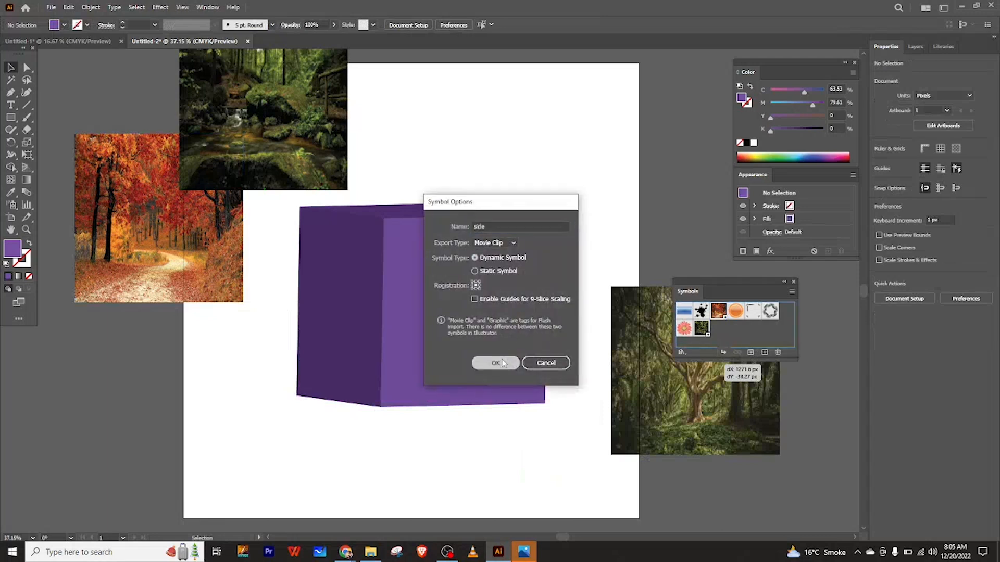
Reopen the cube's 3D Extrude & Bevel options and open Map Art with Preview enabled.
left_click_drag(334, 162, 206, 126)
left_click_drag(737, 295, 780, 295)
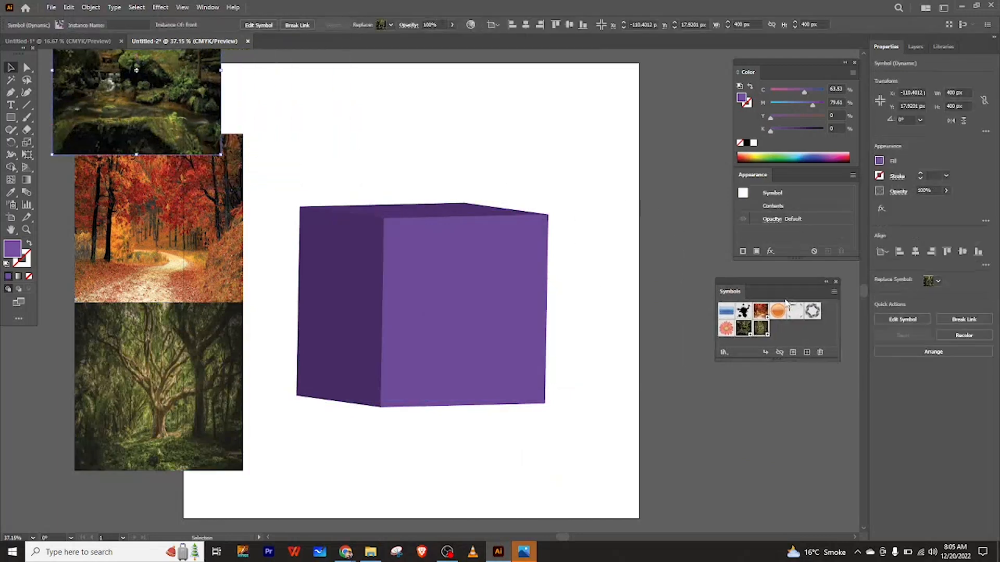
left_click(411, 279)
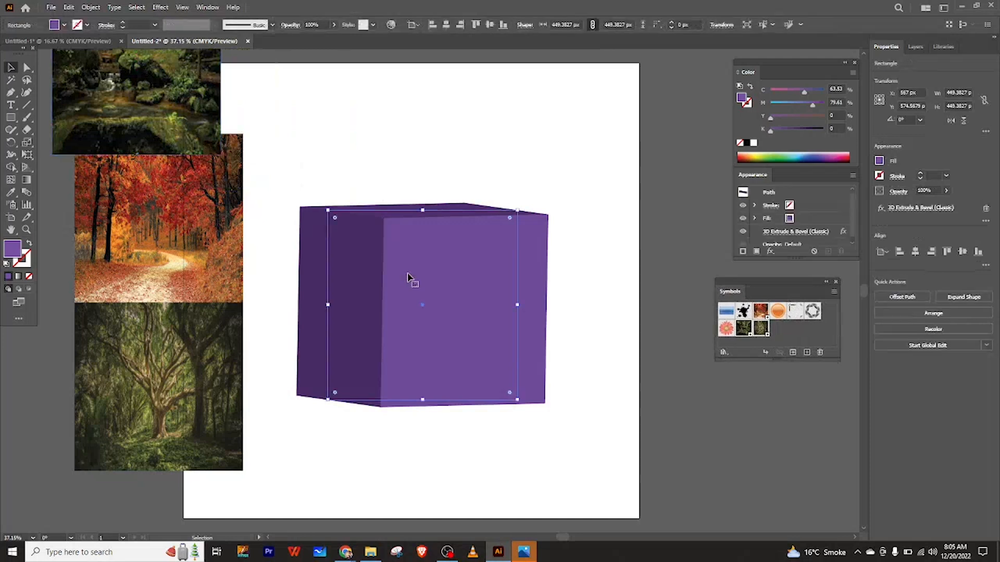
left_click(781, 233)
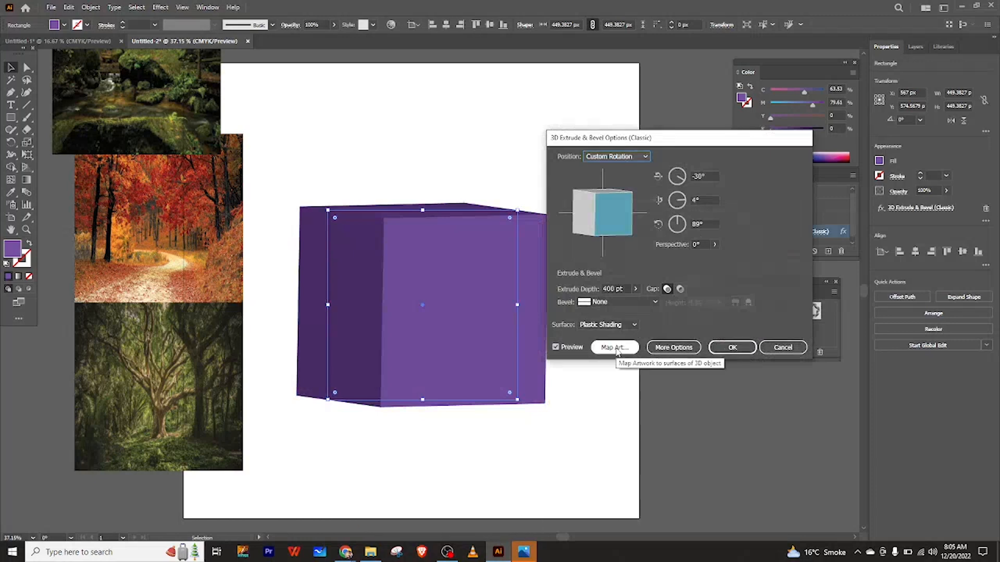
left_click(616, 348)
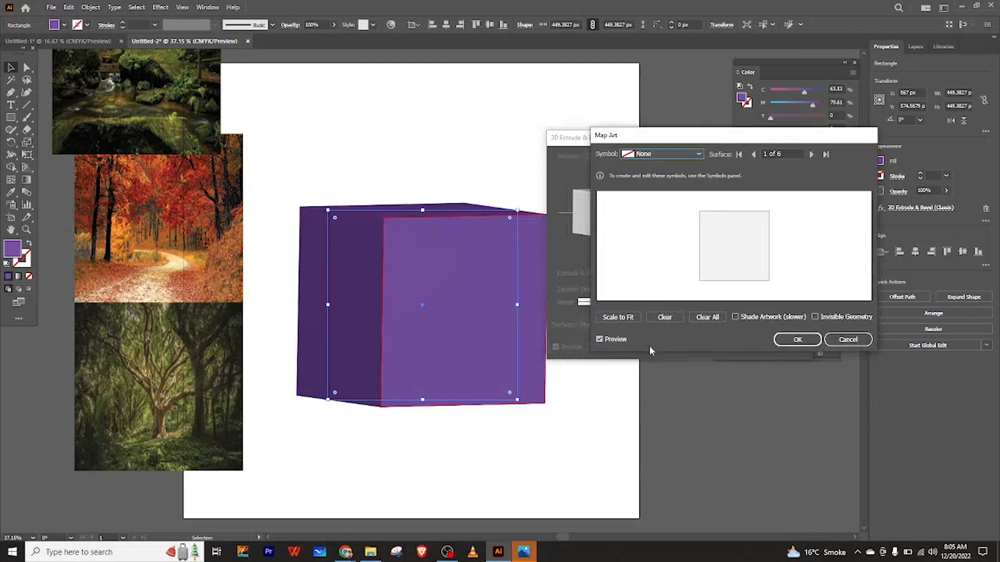
left_click(599, 341)
left_click(600, 345)
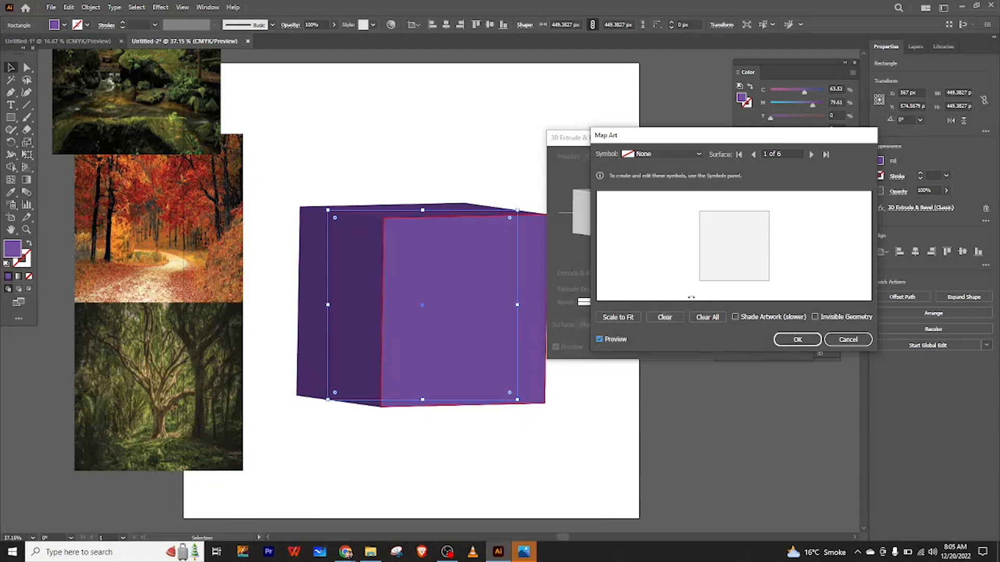
Reposition the Map Art dialog so the cube stays visible.
left_click_drag(709, 142, 658, 130)
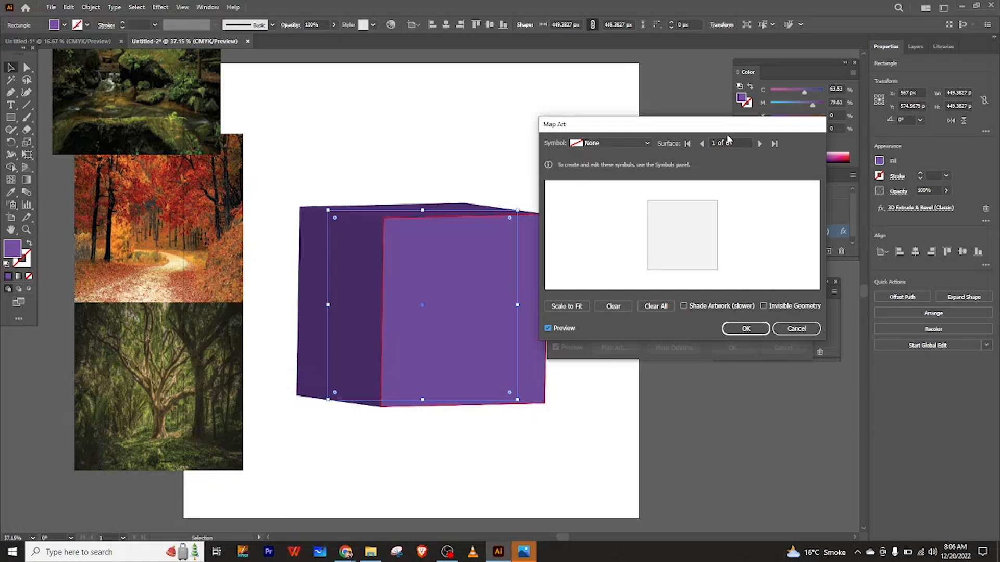
left_click_drag(721, 133, 780, 153)
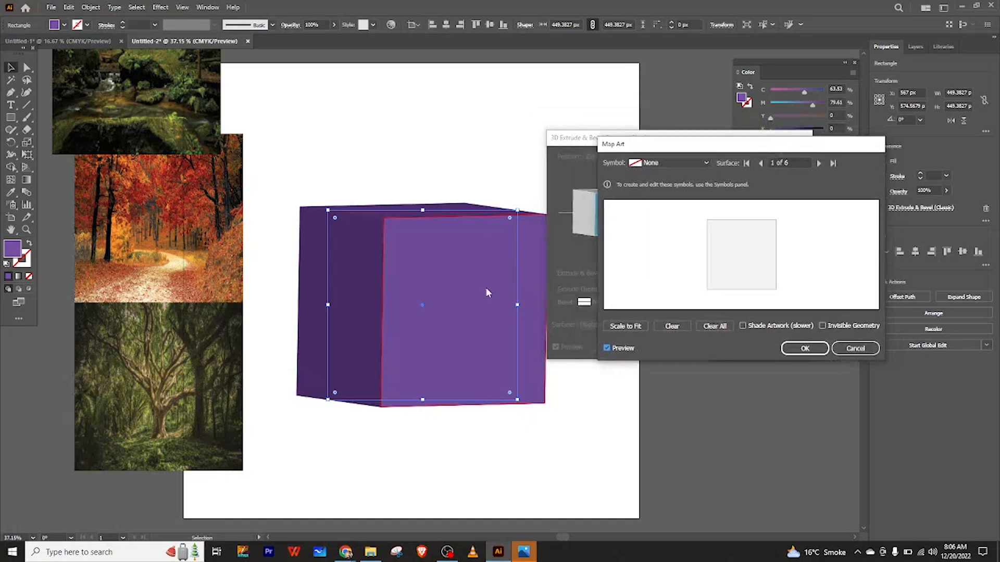
left_click_drag(652, 152, 709, 217)
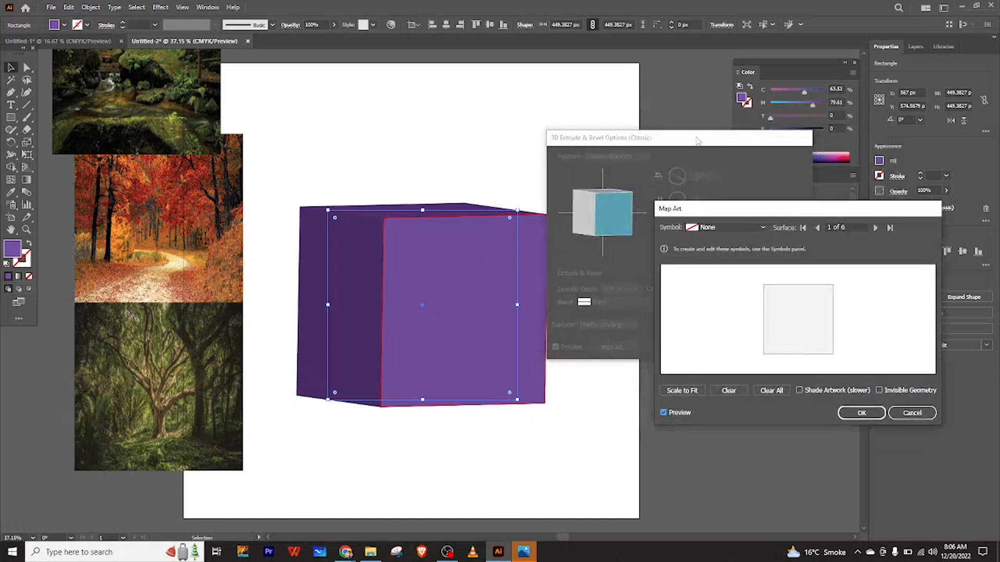
Move the 3D Extrude & Bevel dialog aside and reopen Map Art above it, keeping the cube visible.
left_click(894, 413)
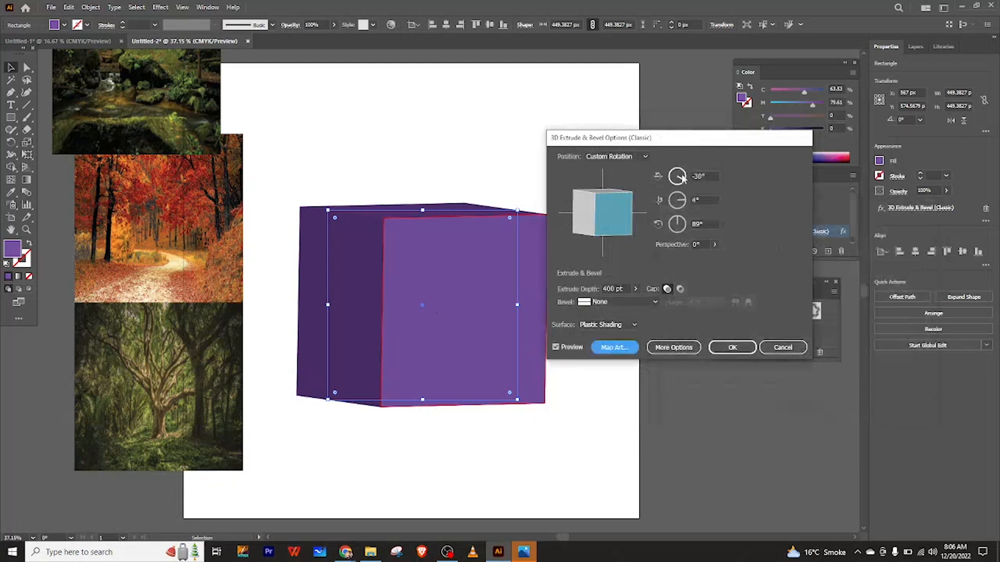
left_click_drag(709, 140, 815, 144)
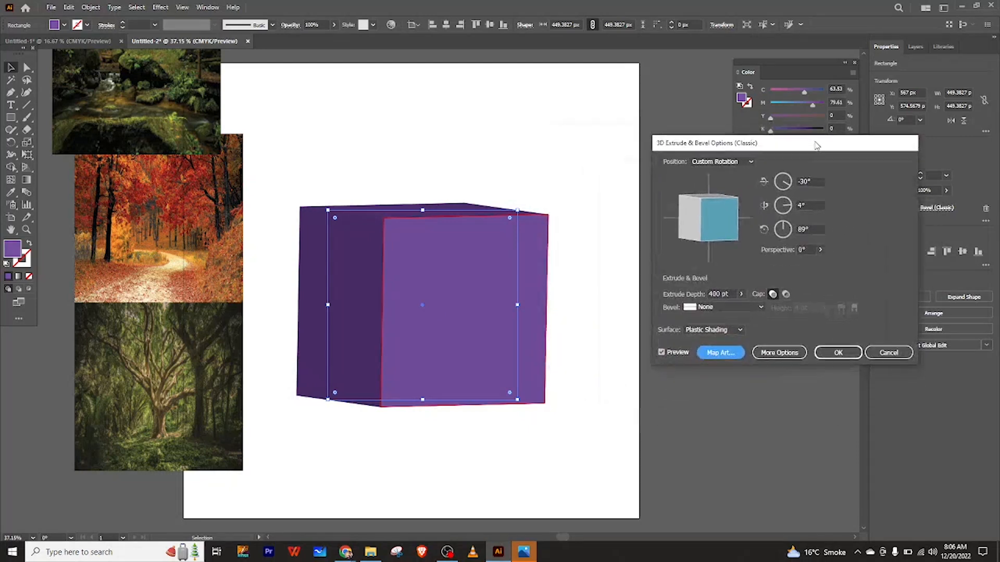
left_click(722, 352)
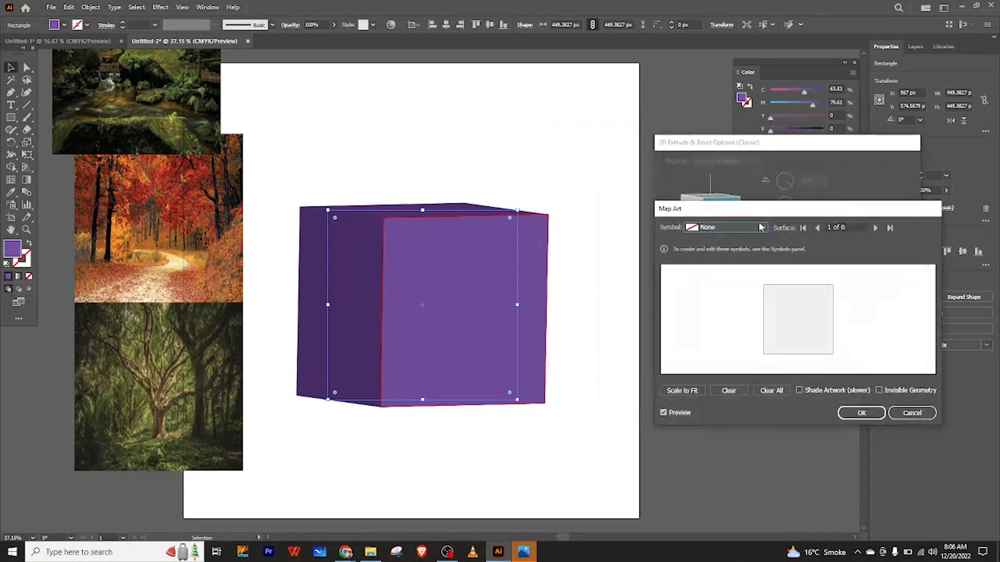
left_click_drag(779, 210, 788, 189)
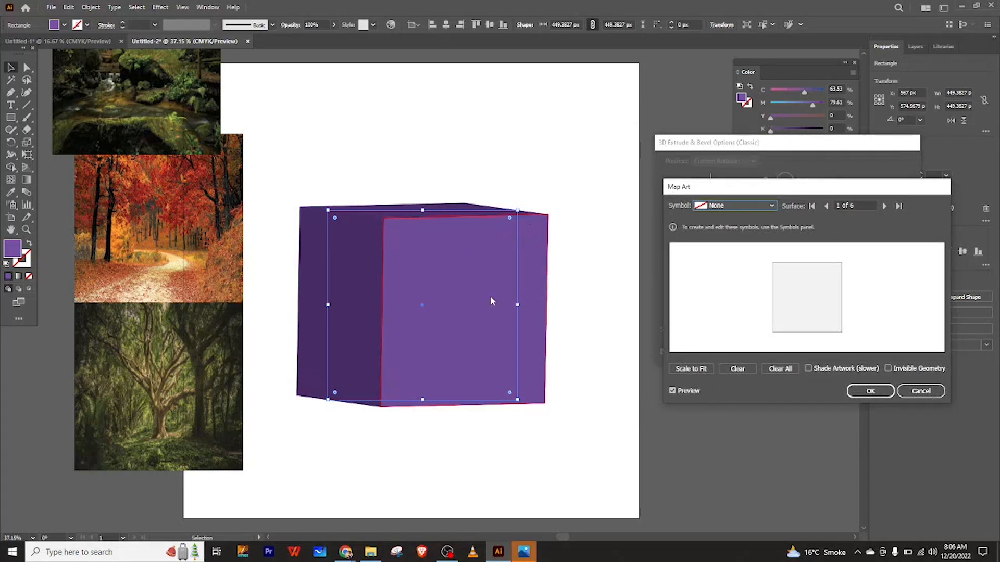
Map the front symbol onto surface 1 of 6 and stretch it to cover the whole face.
left_click(760, 206)
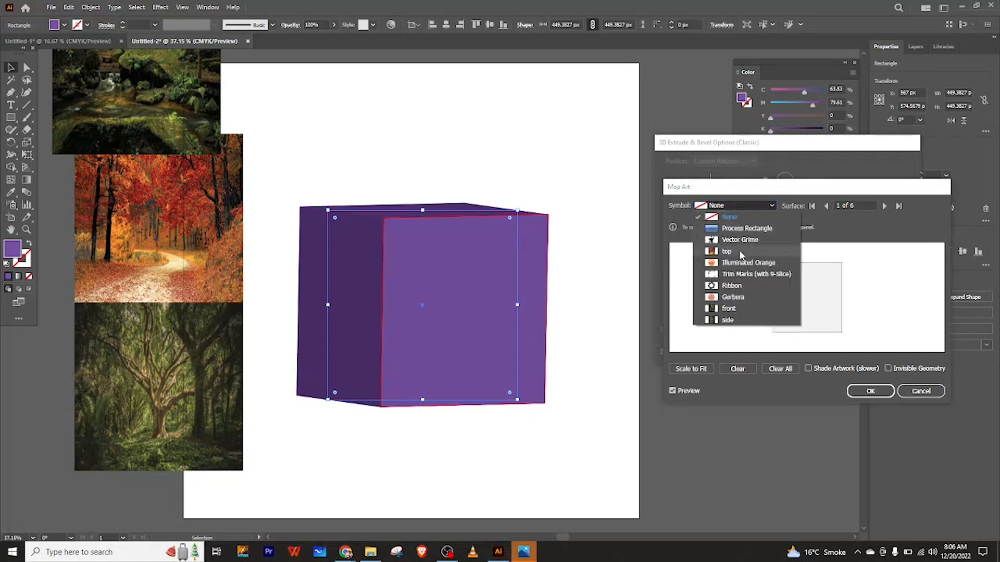
left_click(732, 308)
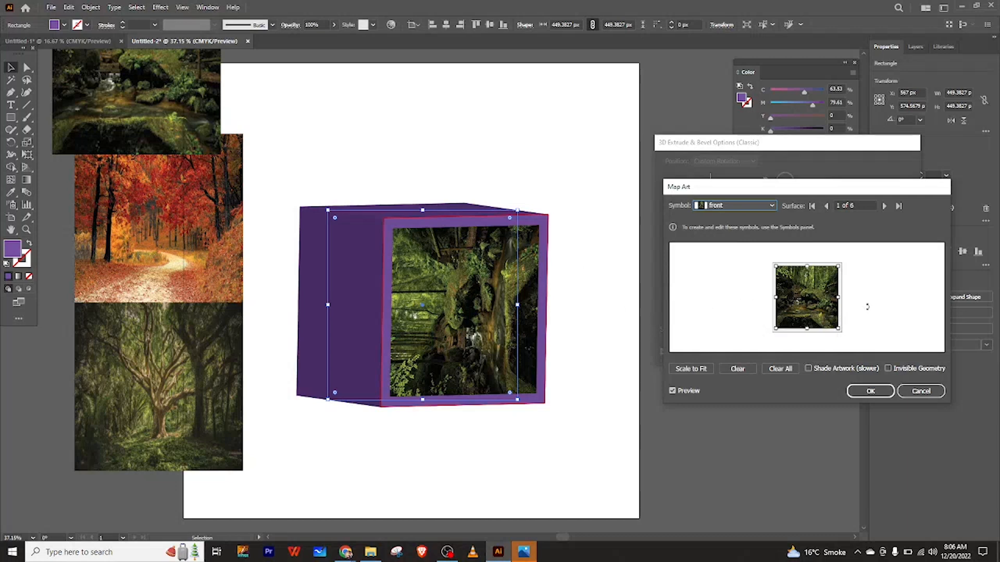
left_click_drag(839, 329, 842, 332)
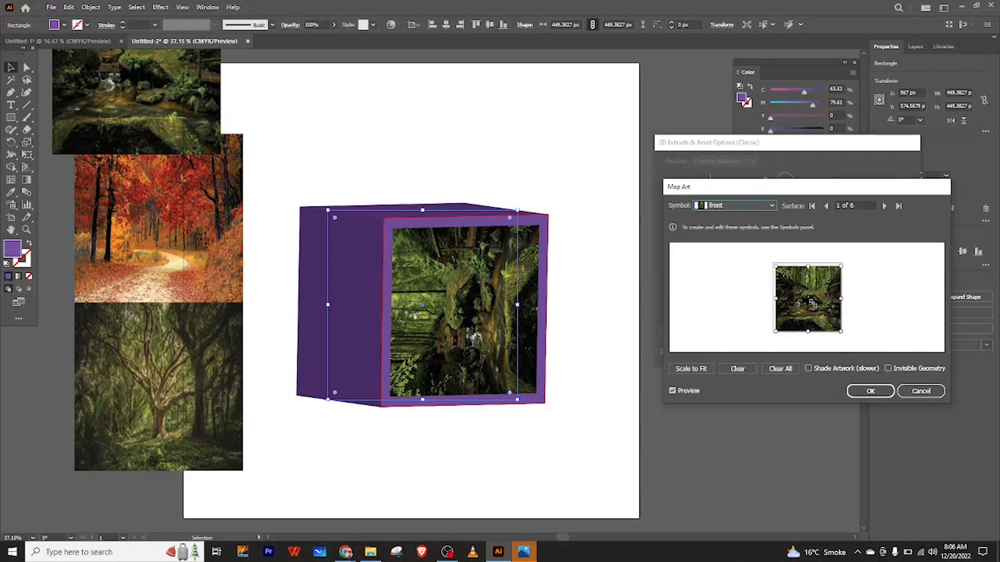
left_click_drag(776, 267, 772, 262)
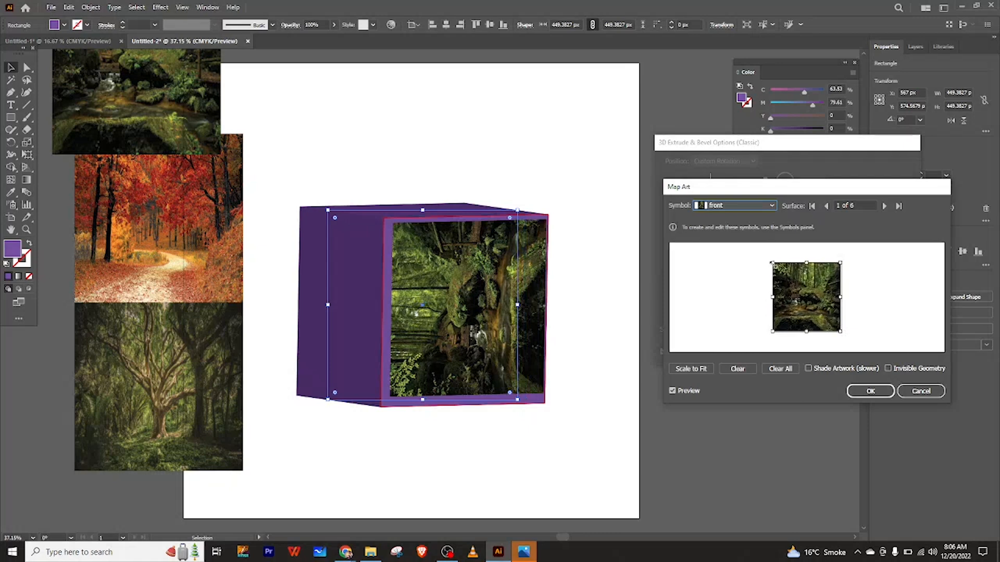
left_click_drag(842, 333, 844, 335)
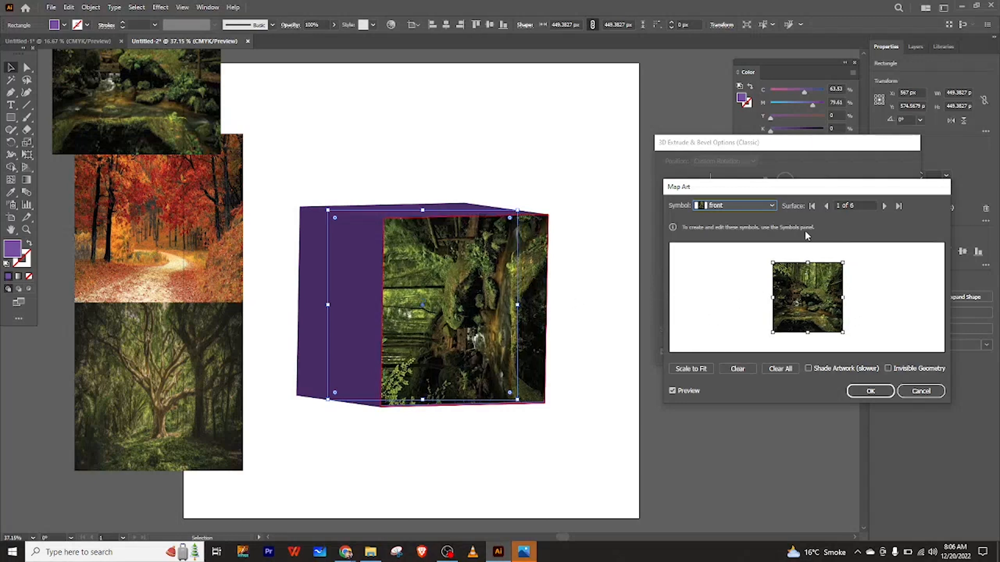
Go to surface 3 of 6, map the top symbol onto it and stretch it to fill the face.
left_click(884, 206)
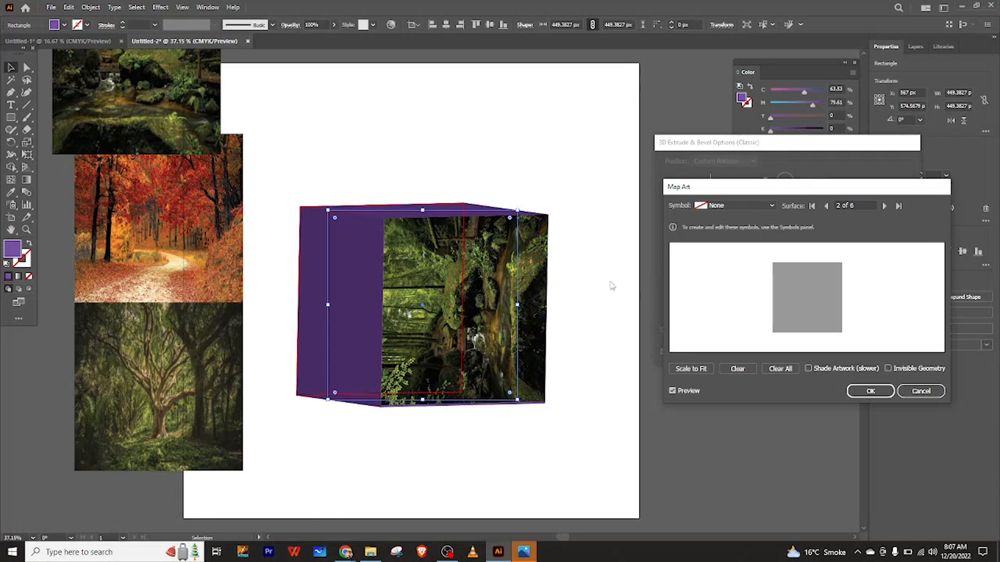
left_click(883, 207)
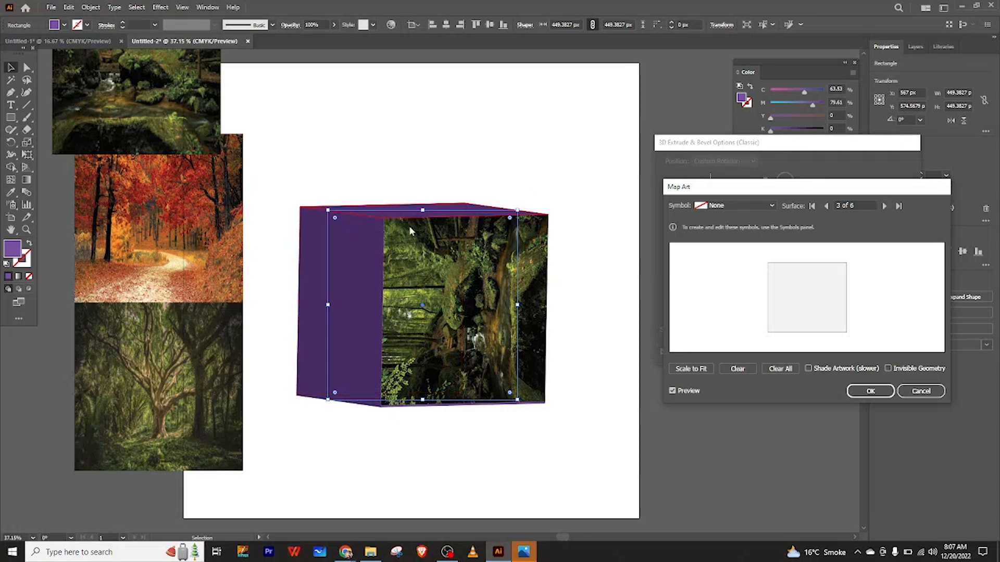
left_click(771, 208)
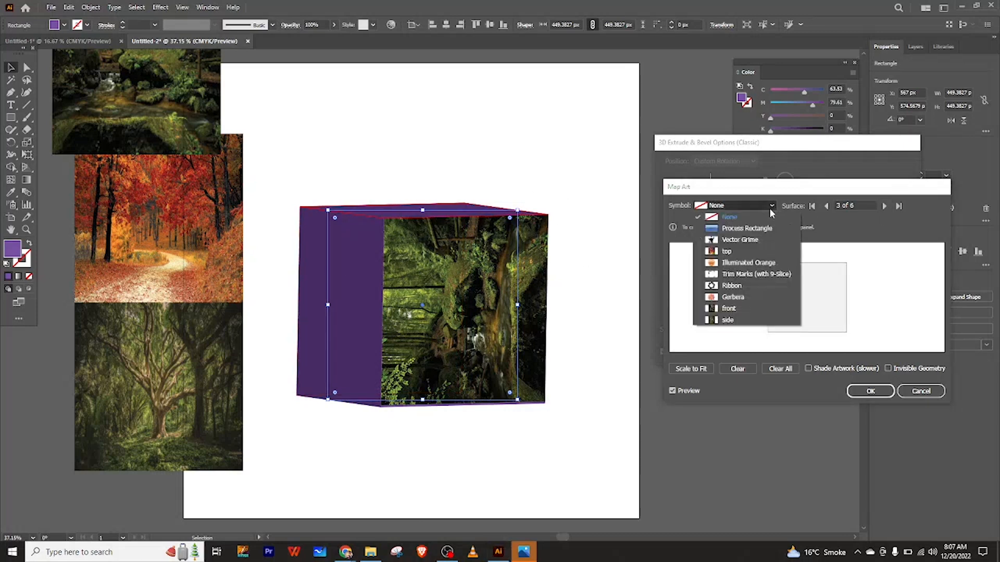
left_click(735, 252)
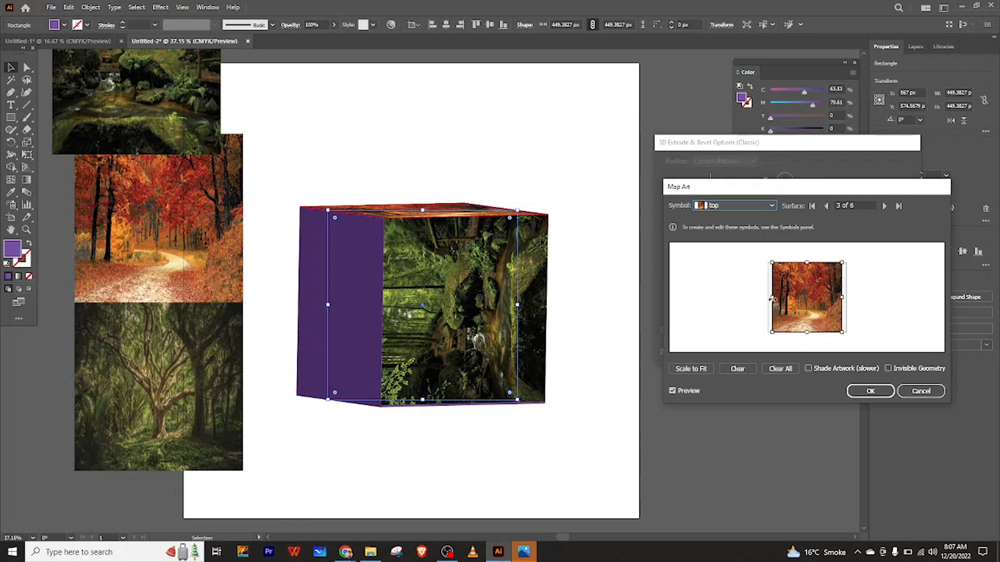
left_click_drag(772, 298, 770, 304)
left_click_drag(845, 299, 846, 299)
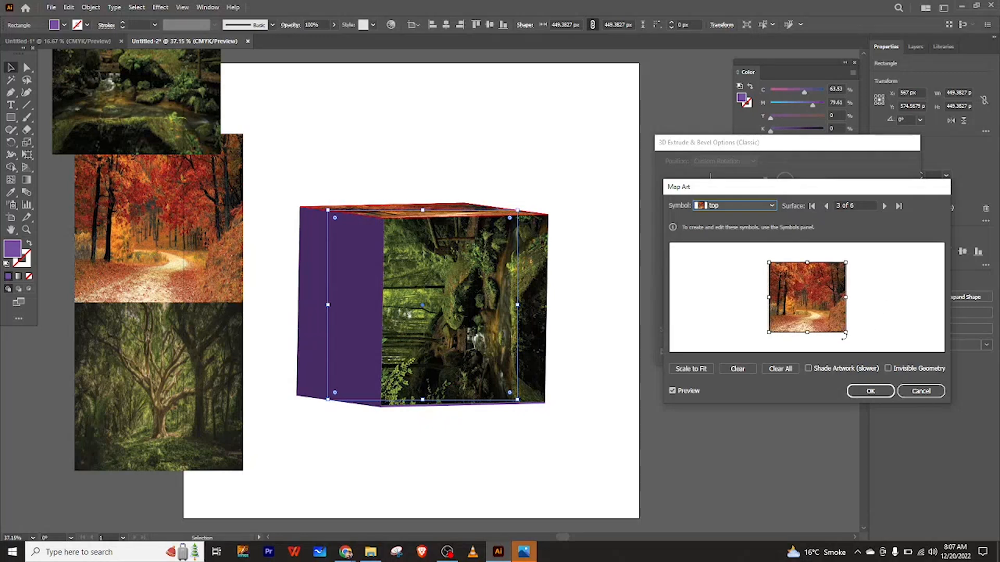
left_click_drag(851, 337, 809, 356)
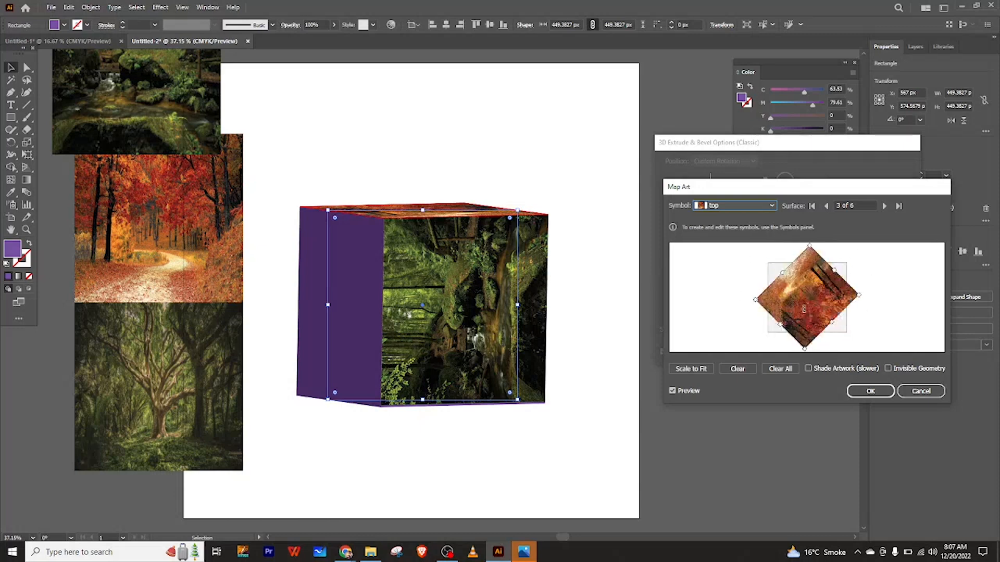
left_click_drag(804, 309, 865, 286)
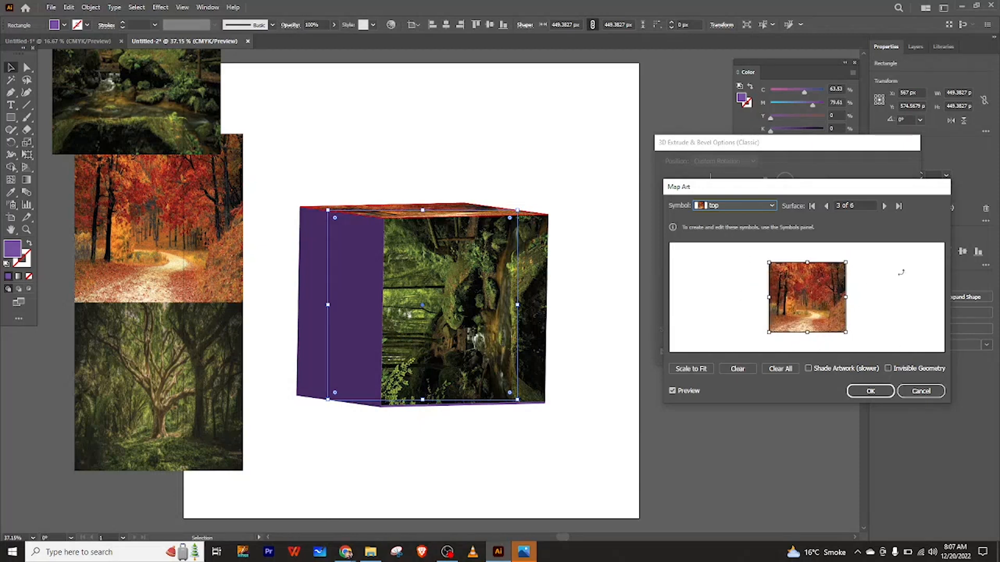
Go to surface 6 of 6, map the side symbol, stretch it to fill the face, and confirm both dialogs.
left_click(884, 207)
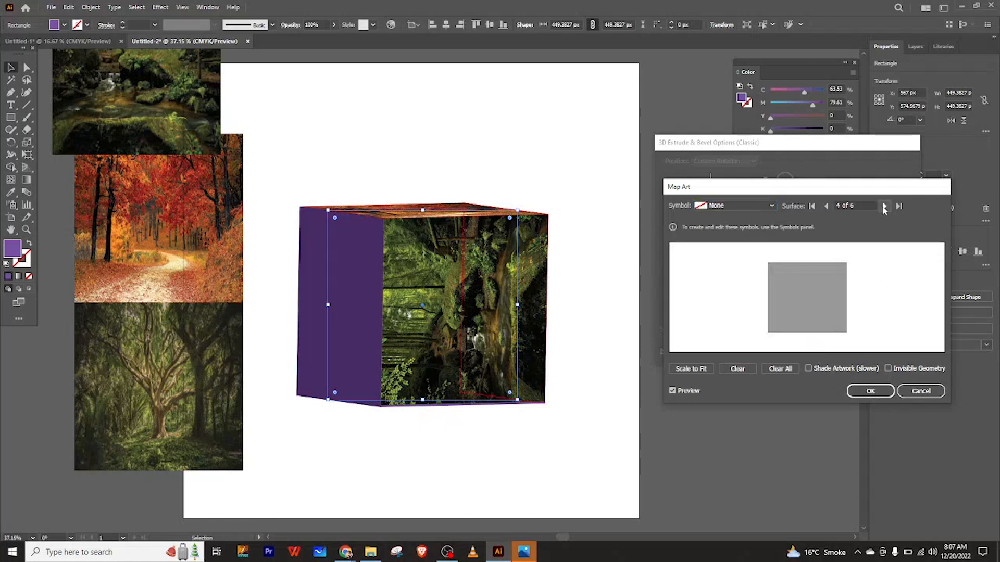
left_click(884, 207)
left_click(884, 208)
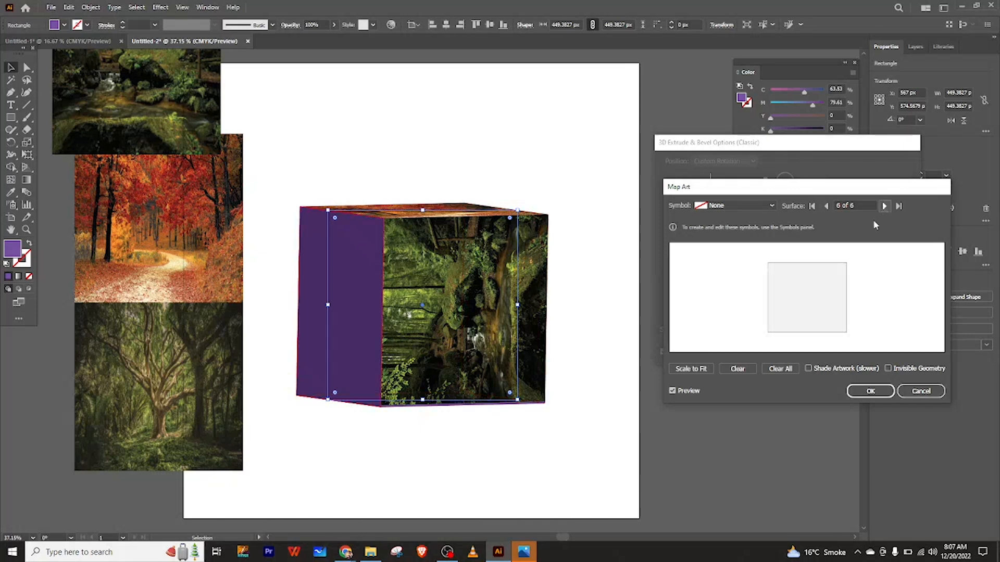
left_click(756, 205)
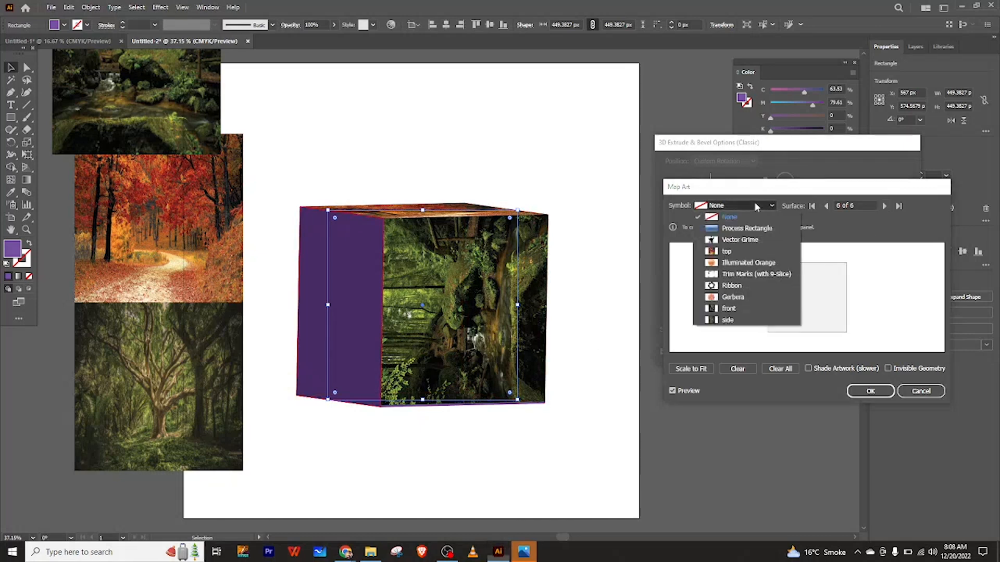
left_click(733, 324)
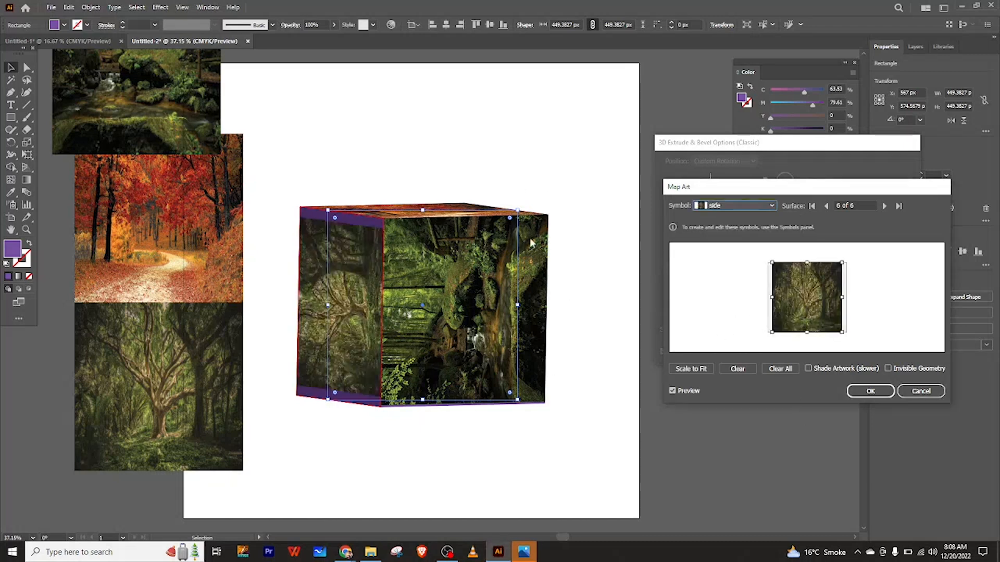
left_click_drag(773, 299, 768, 299)
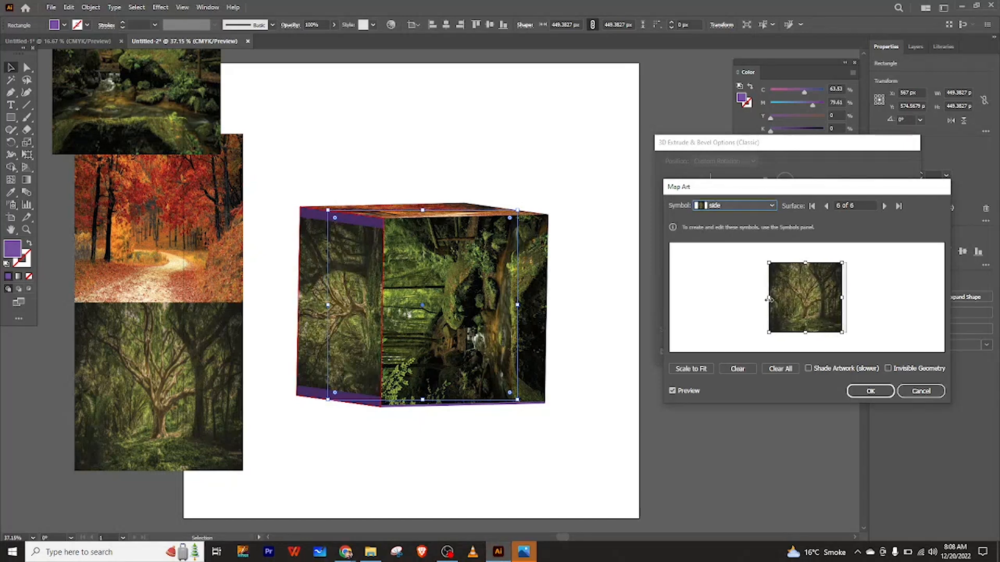
left_click_drag(842, 298, 845, 297)
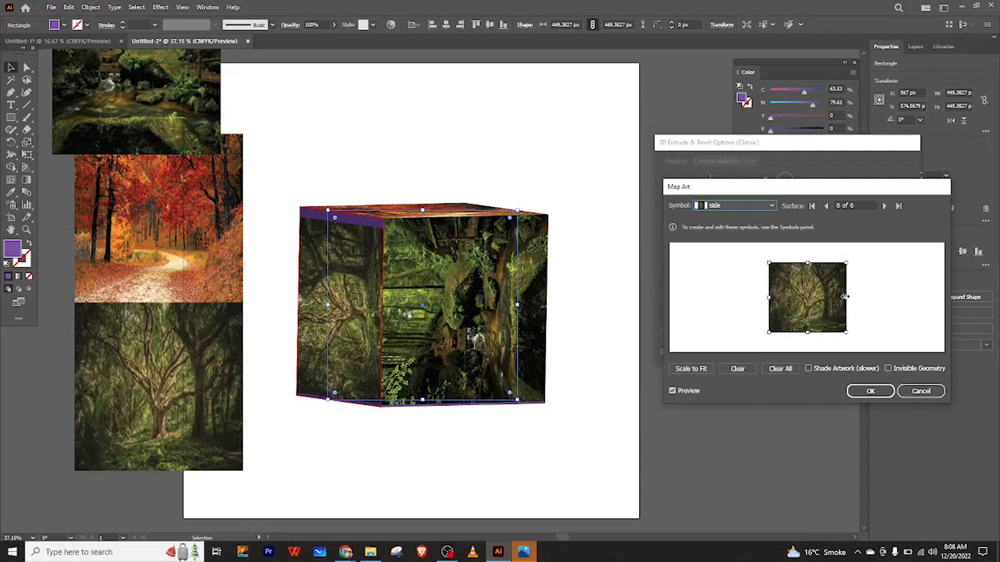
left_click(870, 392)
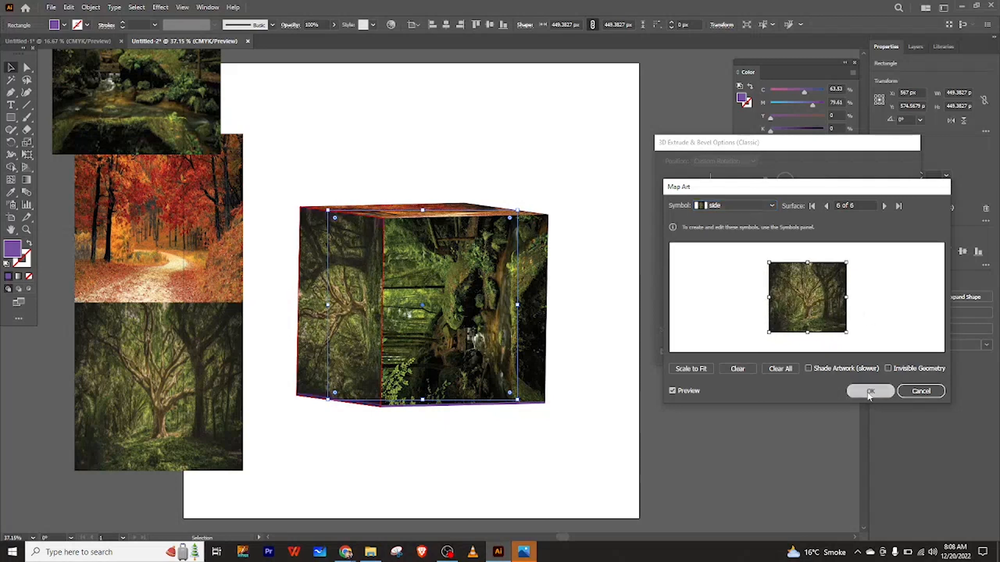
left_click(840, 352)
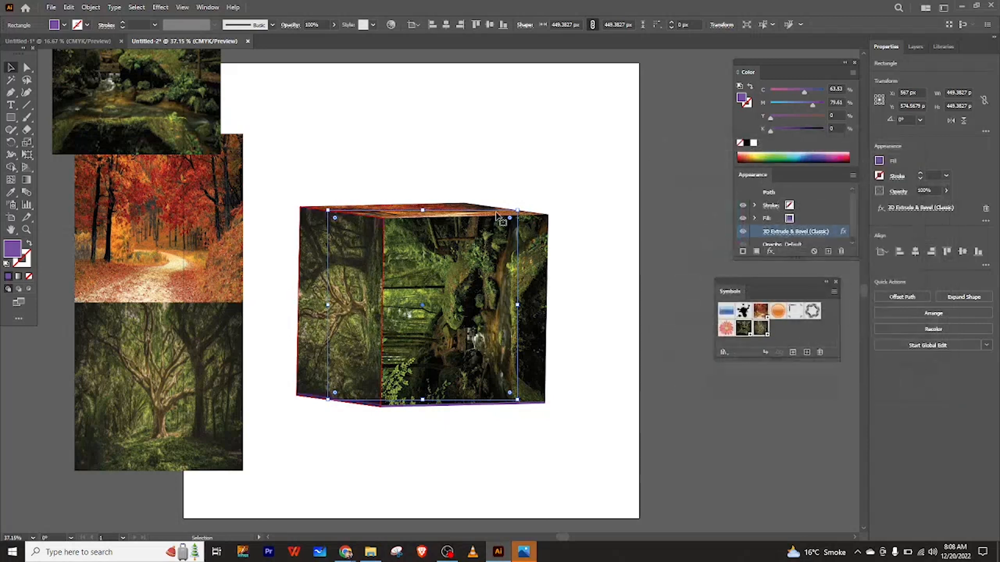
Shift the autumn and tree photos further left, away from the cube.
left_click(520, 190)
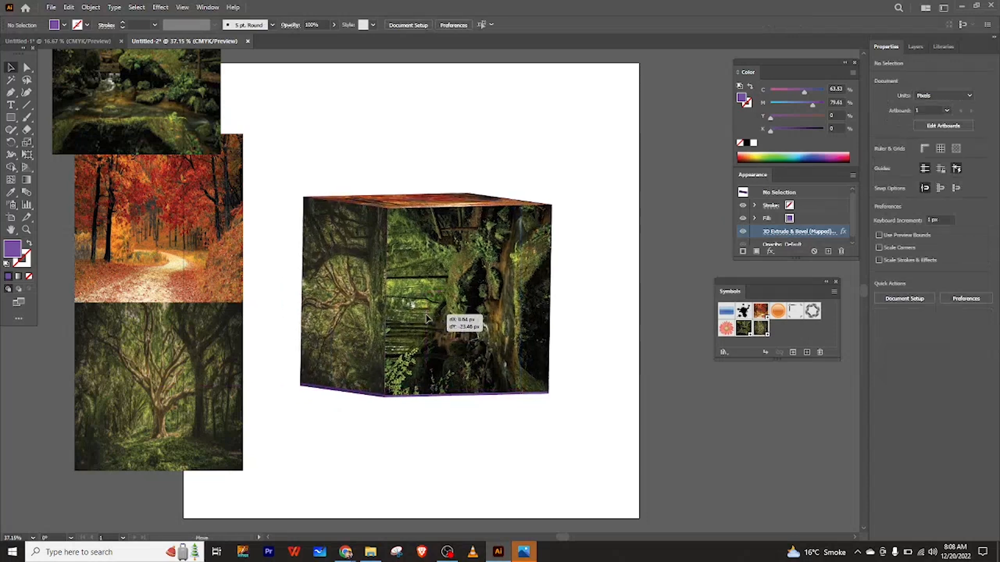
left_click_drag(196, 301, 159, 301)
left_click(428, 325)
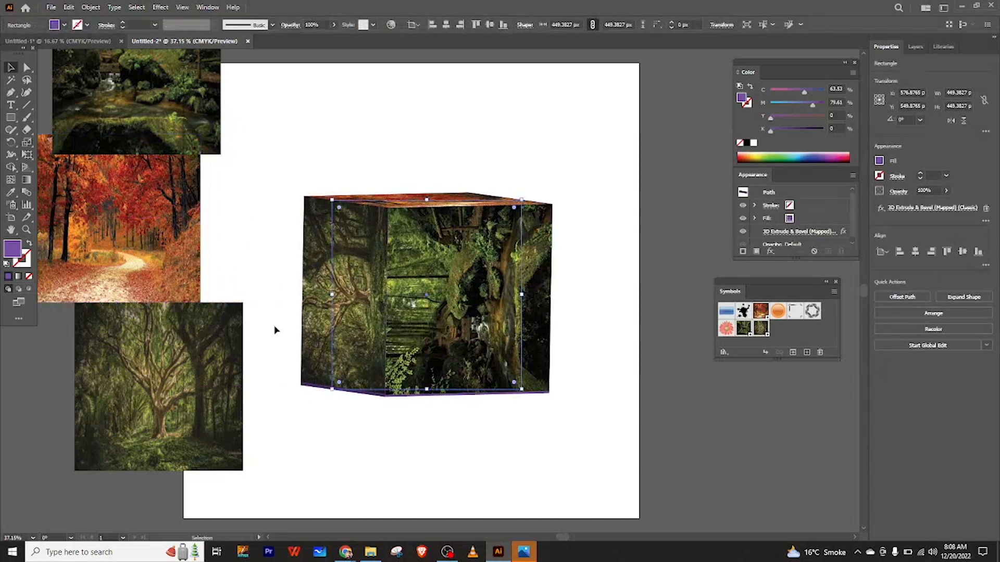
left_click_drag(211, 378, 155, 380)
Reposition the mapped cube slightly on the artboard.
left_click_drag(423, 343, 411, 334)
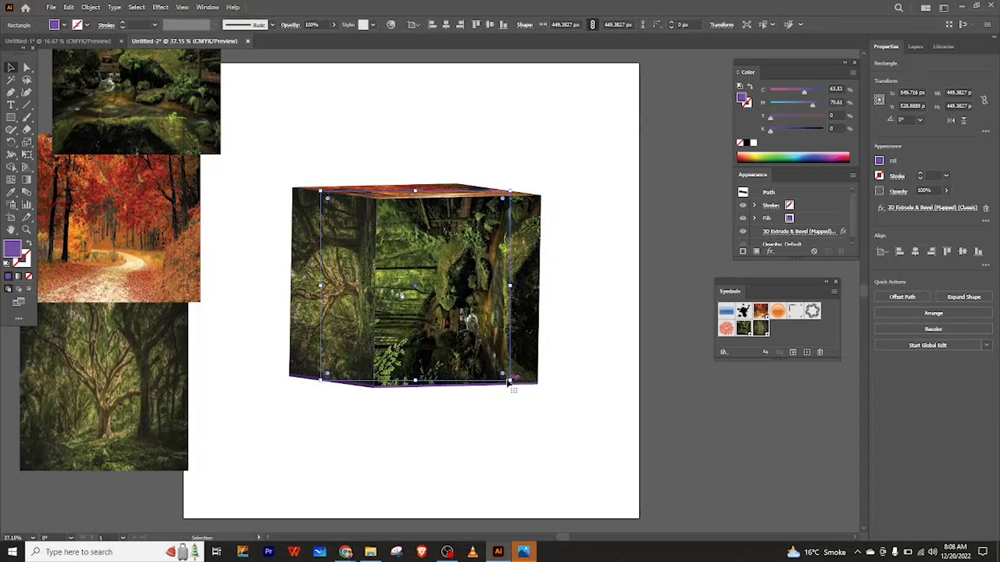
left_click_drag(510, 382, 499, 373)
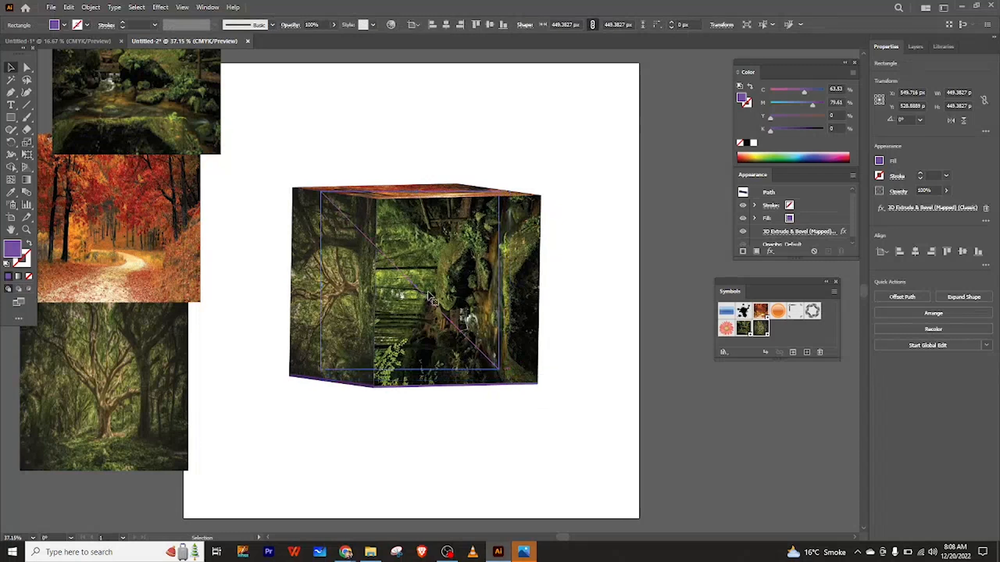
scroll(403, 245, "up", 1)
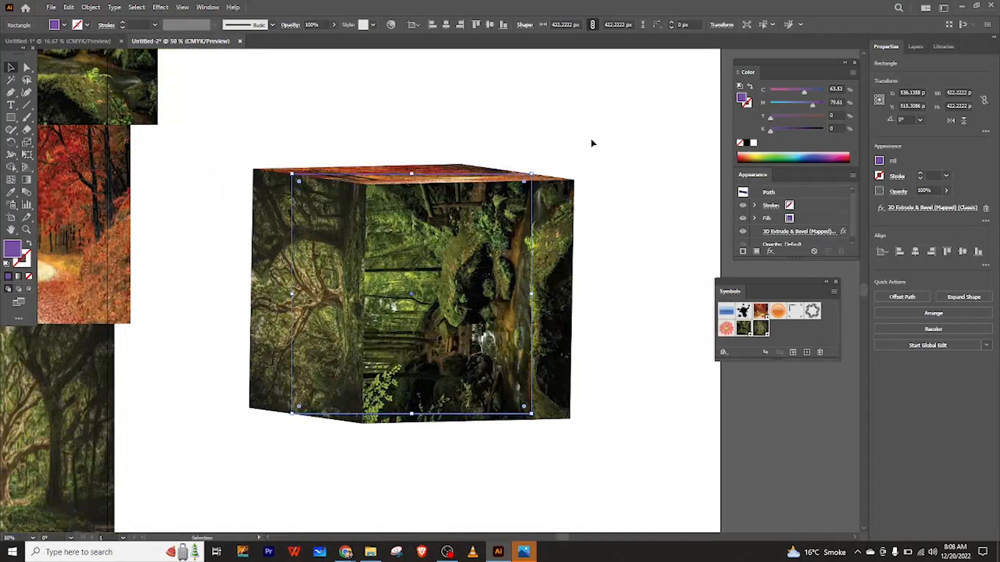
left_click(577, 145)
left_click_drag(522, 229, 516, 235)
Collapse the Color, Appearance and Symbols panels to icons so the zoomed-in cube is unobstructed.
left_click(10, 92)
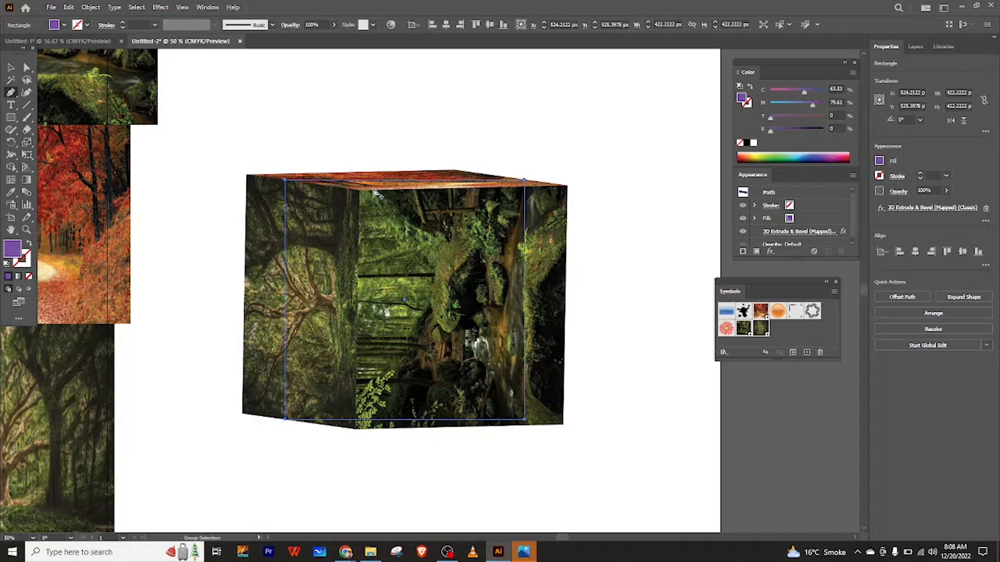
scroll(373, 192, "up", 2)
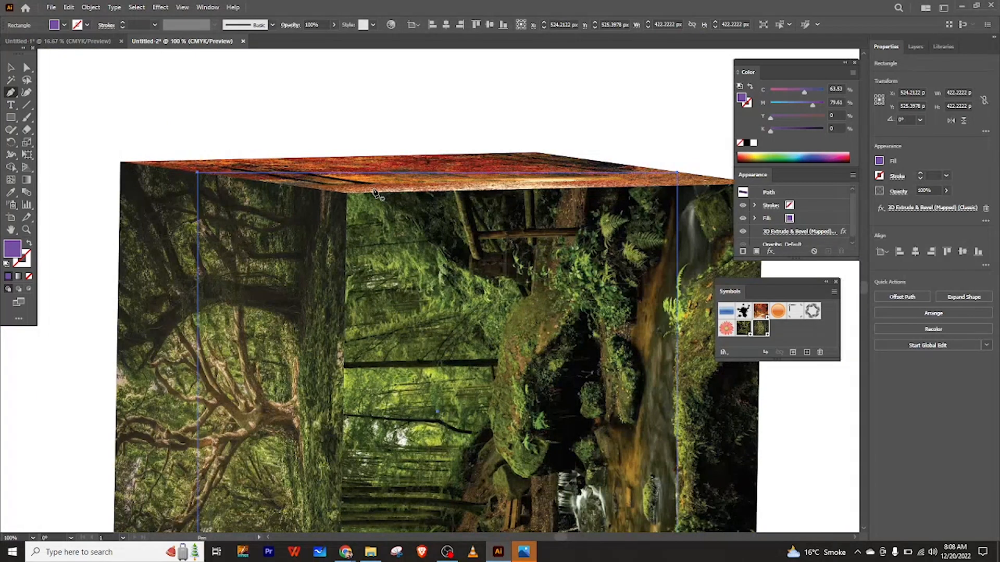
scroll(375, 194, "right", 3)
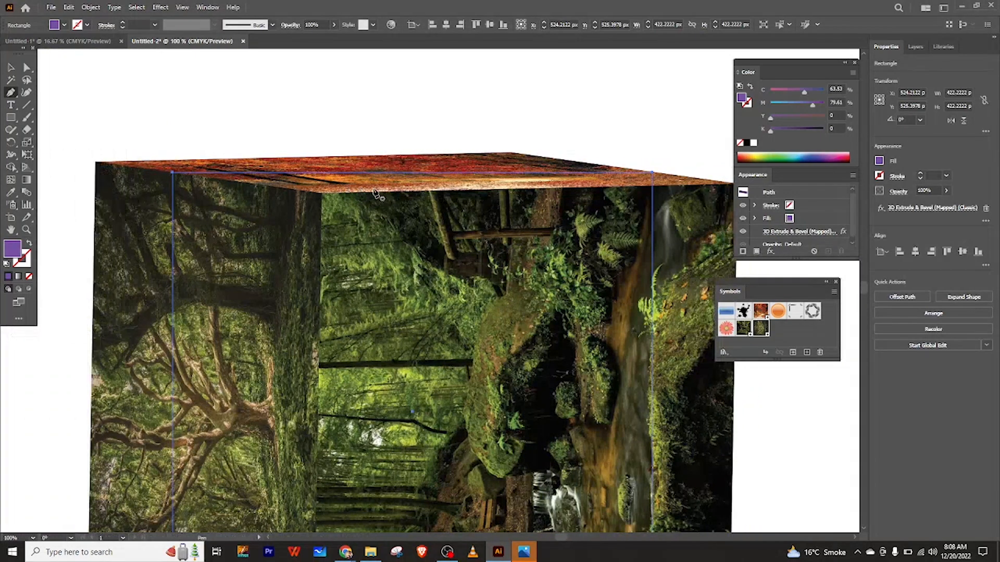
scroll(373, 192, "right", 3)
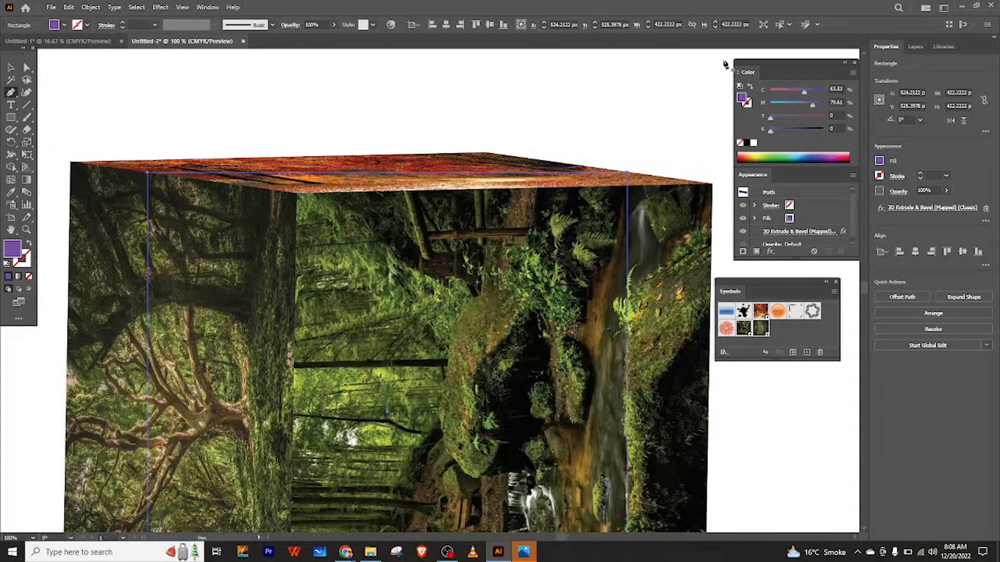
left_click(846, 63)
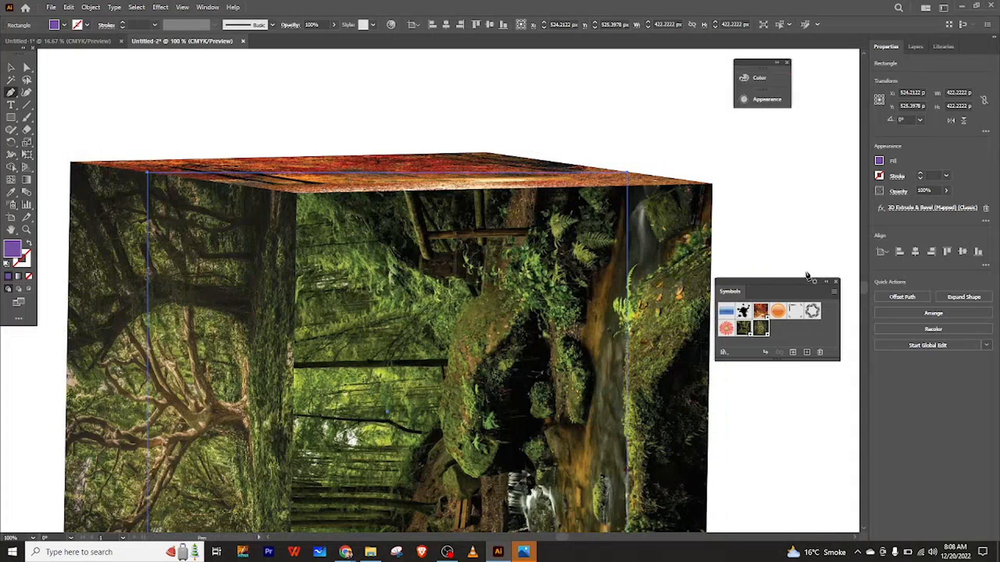
left_click(826, 281)
left_click_drag(736, 285, 823, 156)
left_click_drag(753, 68, 815, 108)
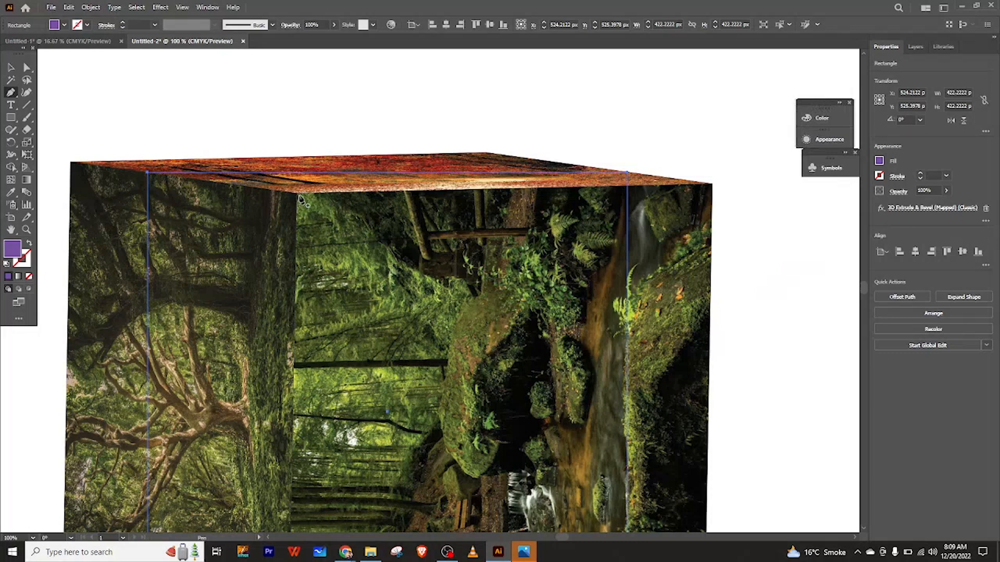
Trace the cube's top face with the Pen tool as a closed four-corner shape.
left_click(297, 194)
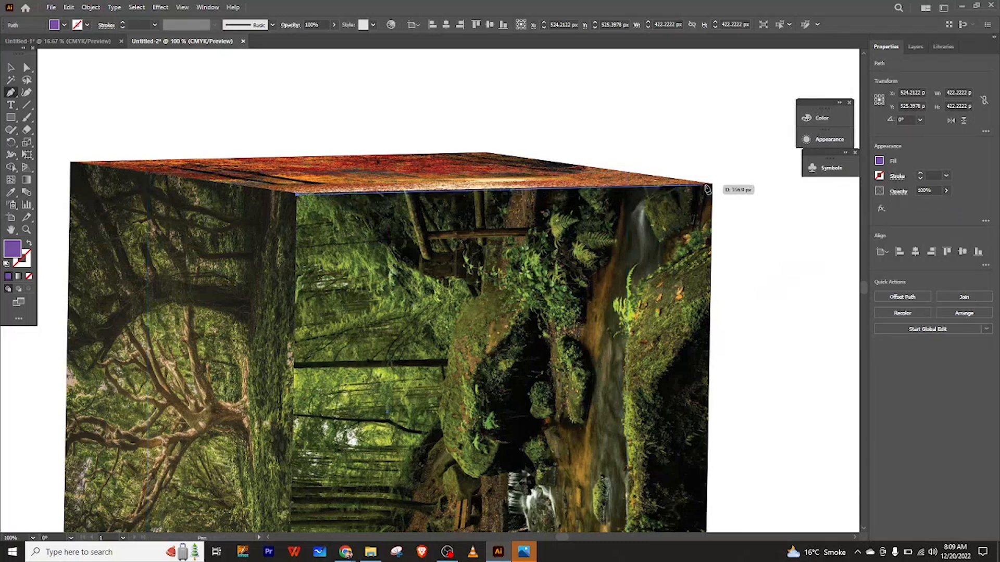
left_click(711, 185)
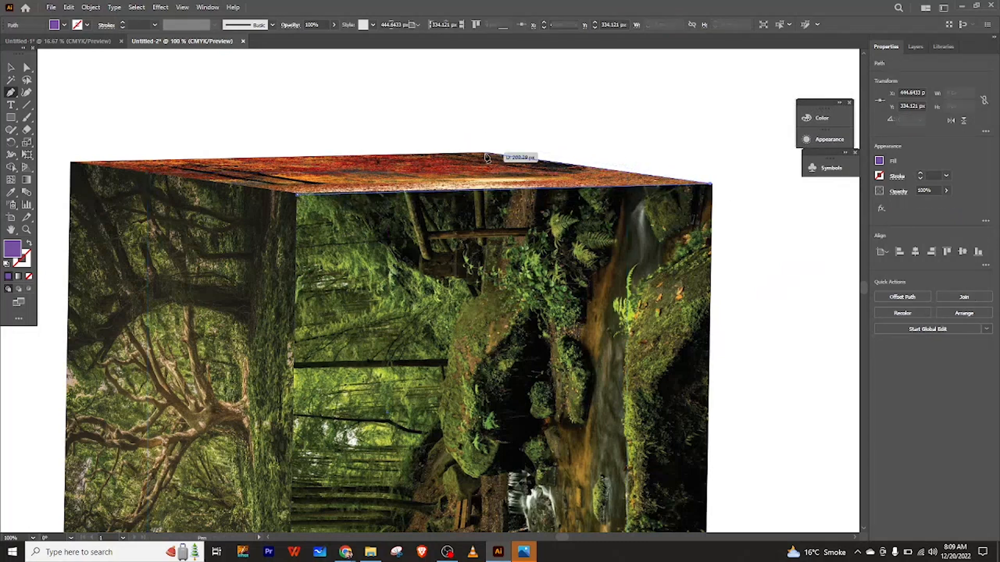
left_click(486, 154)
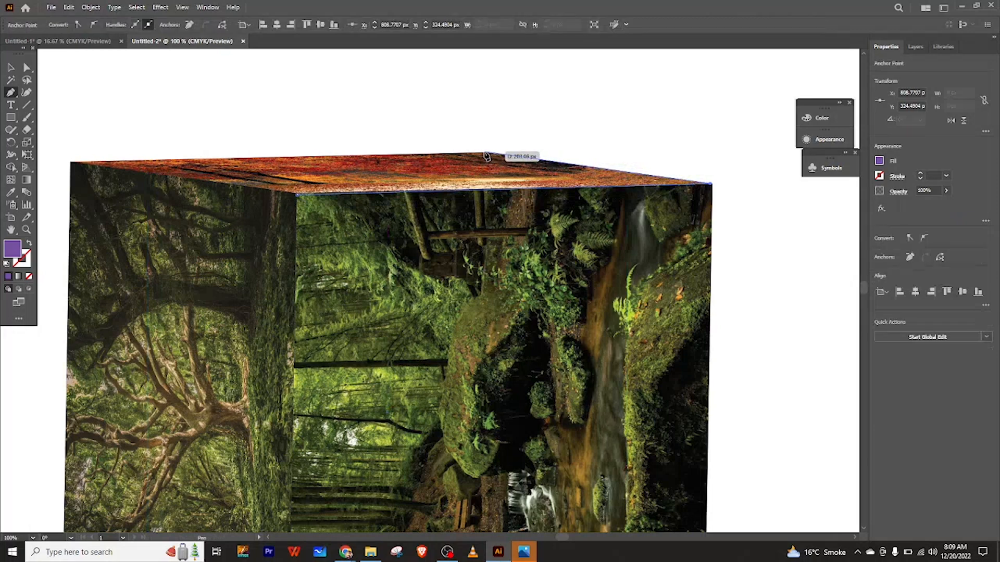
left_click(486, 154)
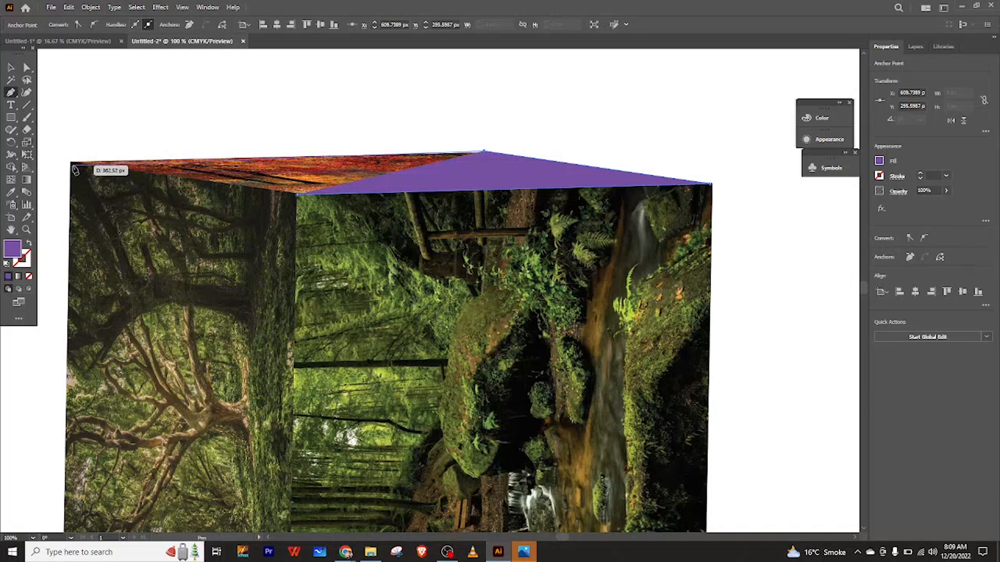
left_click(72, 164)
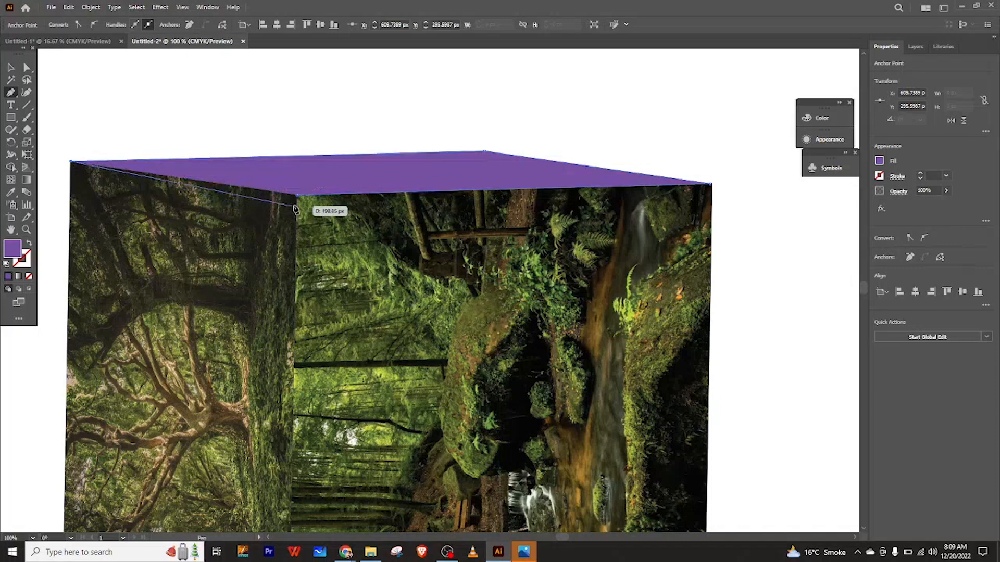
left_click(297, 195)
left_click(11, 68)
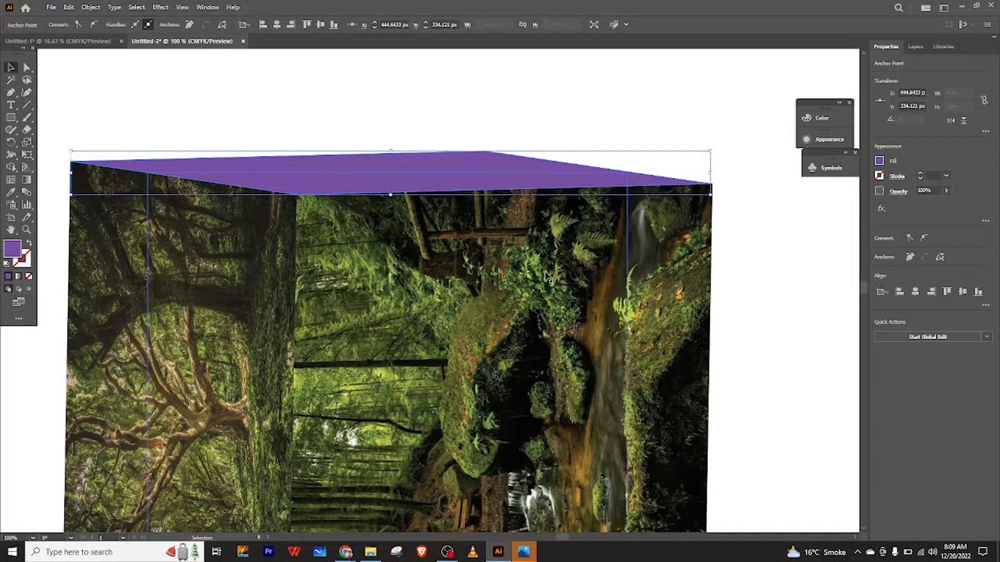
Move the traced purple shape down to the base of the cube.
scroll(548, 277, "down", 1)
scroll(548, 277, "down", 3)
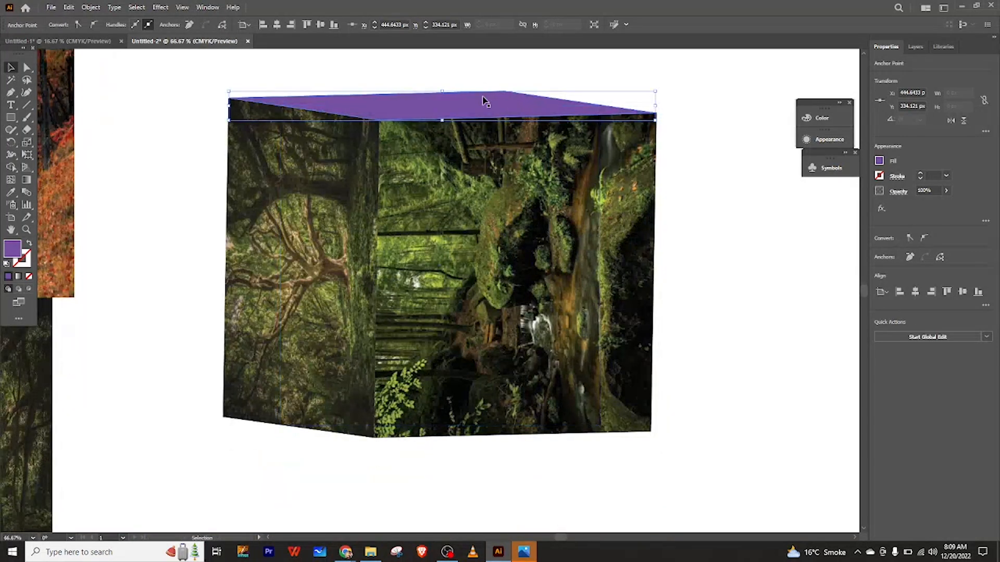
left_click_drag(485, 101, 488, 167)
left_click_drag(499, 363, 564, 404)
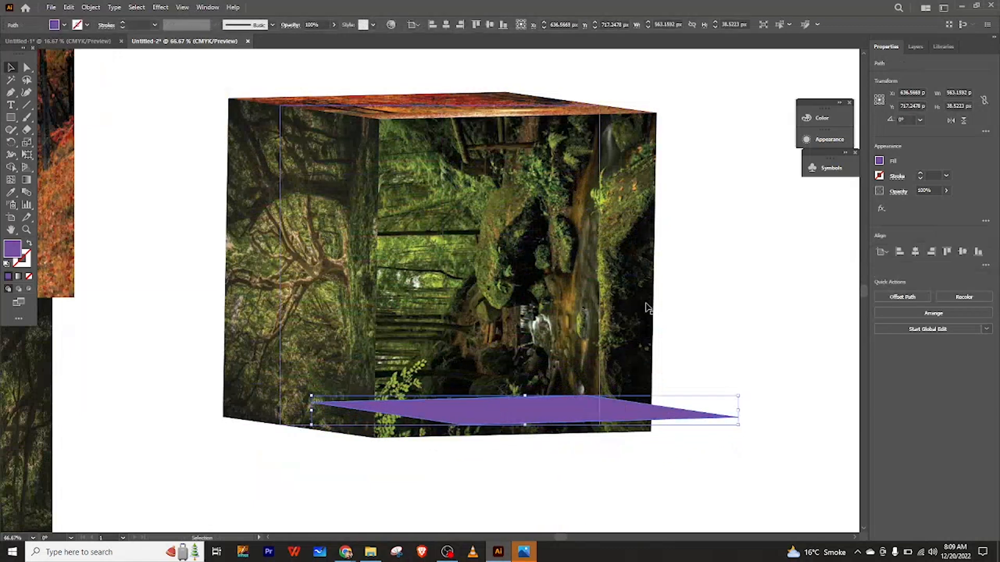
Expand Layer 1, nudge the cube slightly up and left, and send the traced shape's layer beneath the cube.
left_click(916, 48)
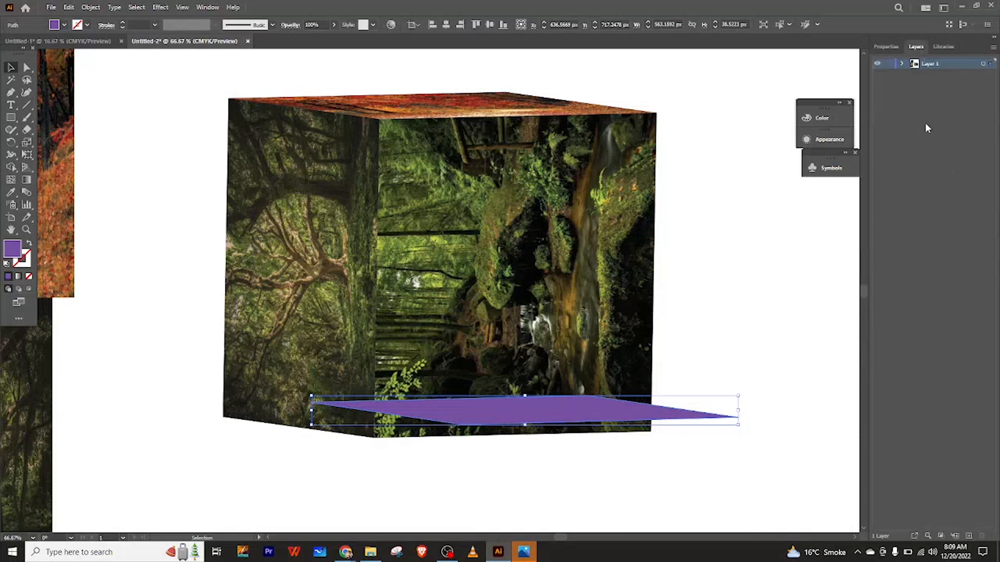
left_click(901, 63)
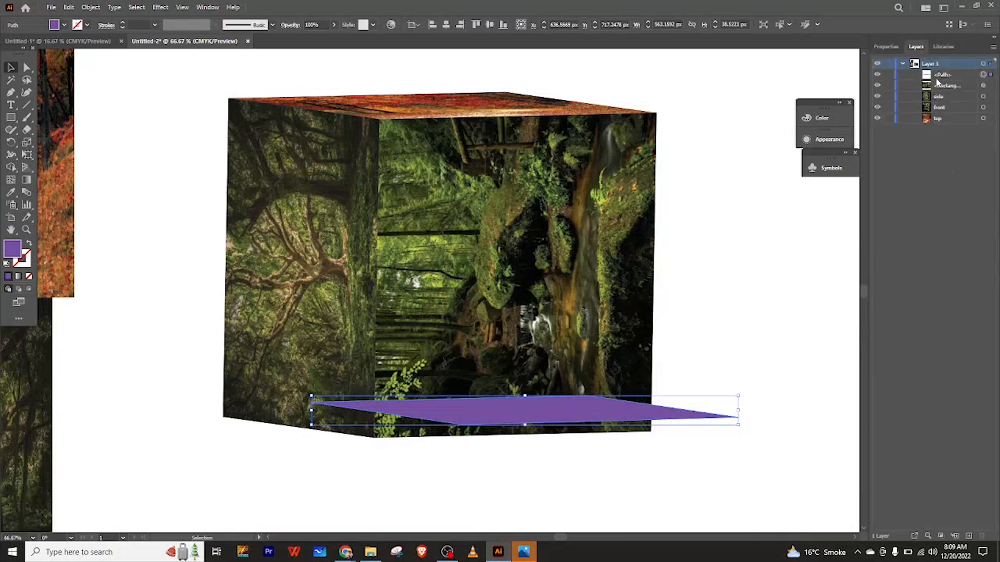
left_click(952, 176)
left_click(928, 78)
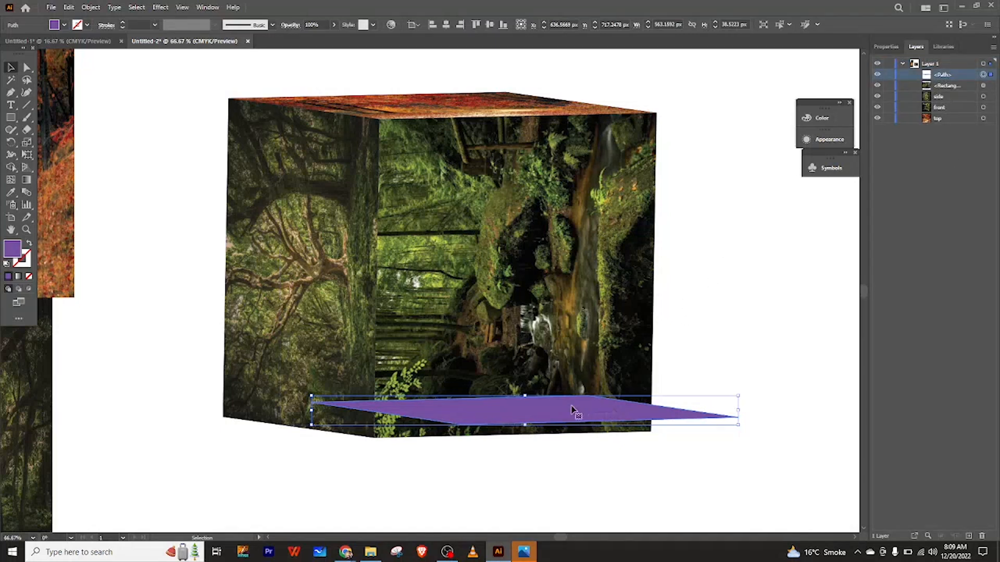
left_click_drag(497, 326, 477, 326)
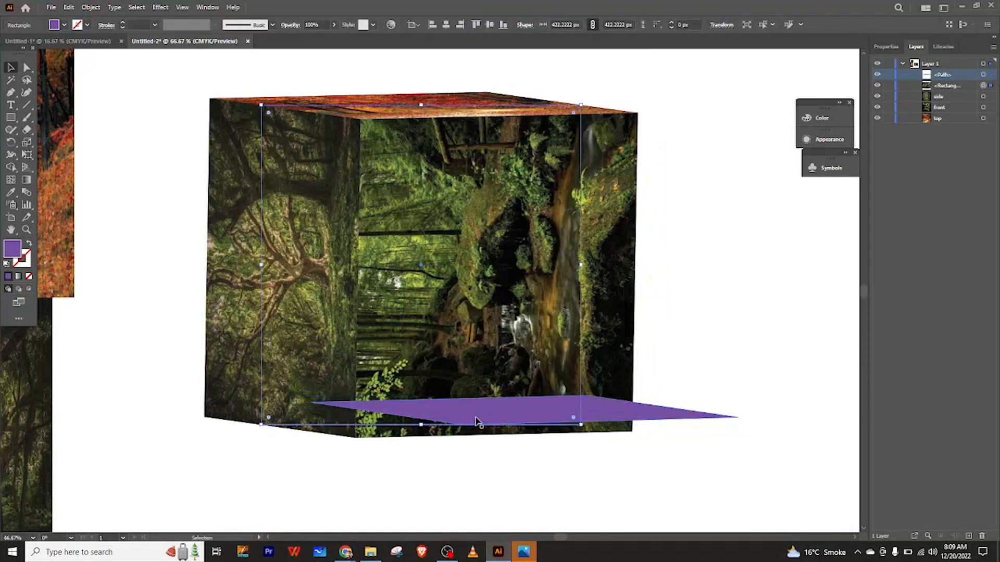
left_click_drag(500, 245, 487, 229)
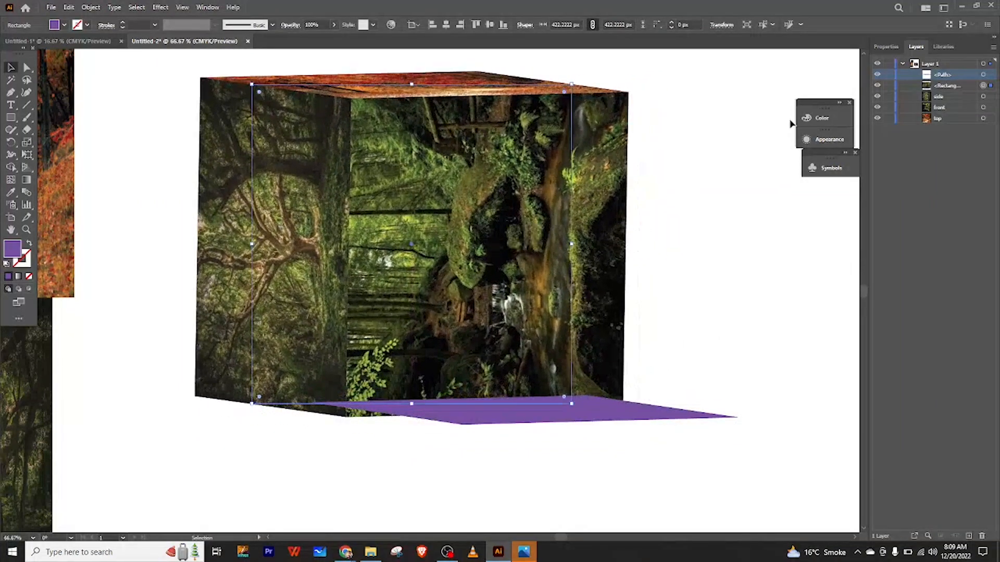
left_click_drag(930, 90, 936, 131)
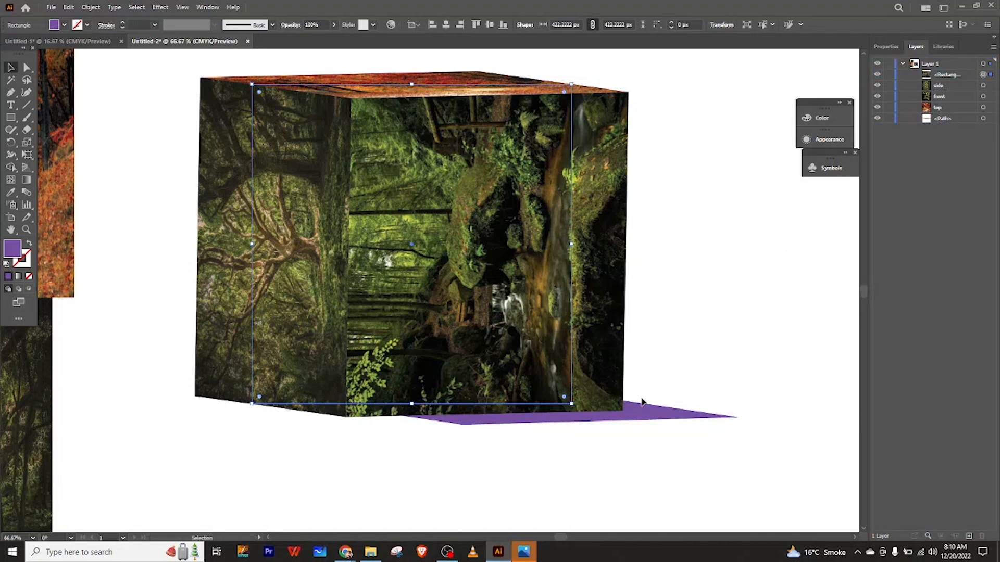
Position the purple shape so its corner meets the bottom of the cube's front face.
scroll(642, 402, "up", 1)
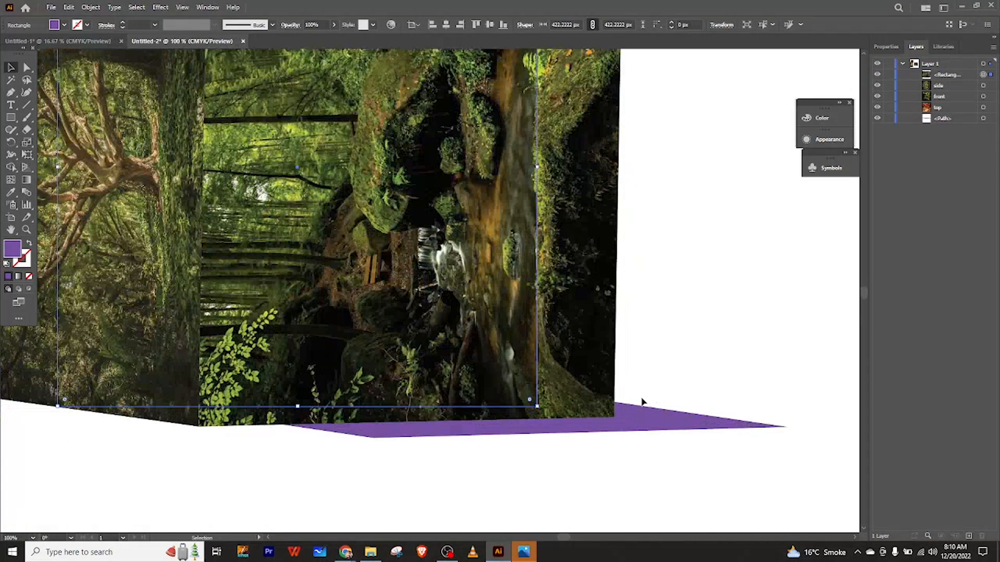
left_click_drag(379, 436, 621, 418)
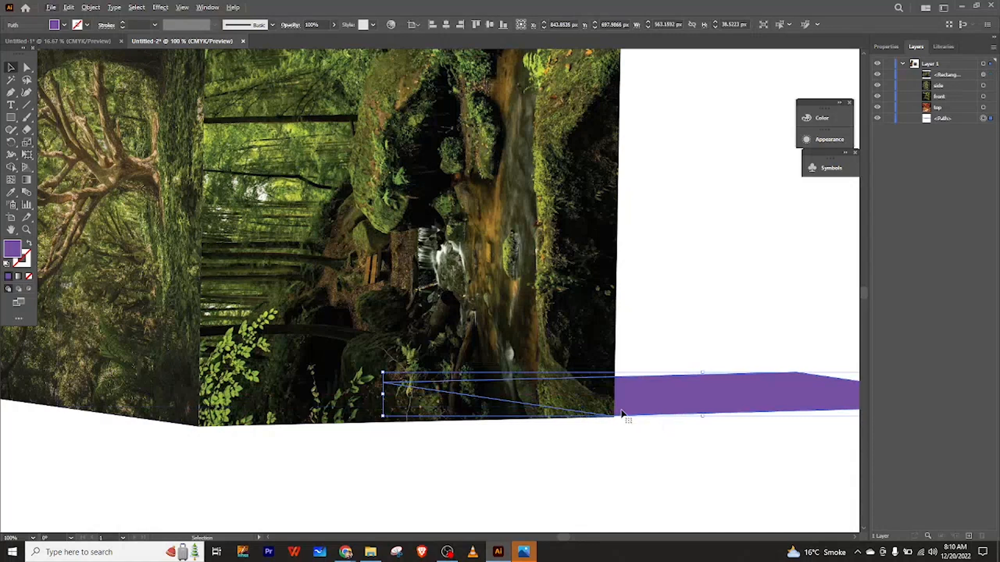
left_click_drag(655, 389, 243, 401)
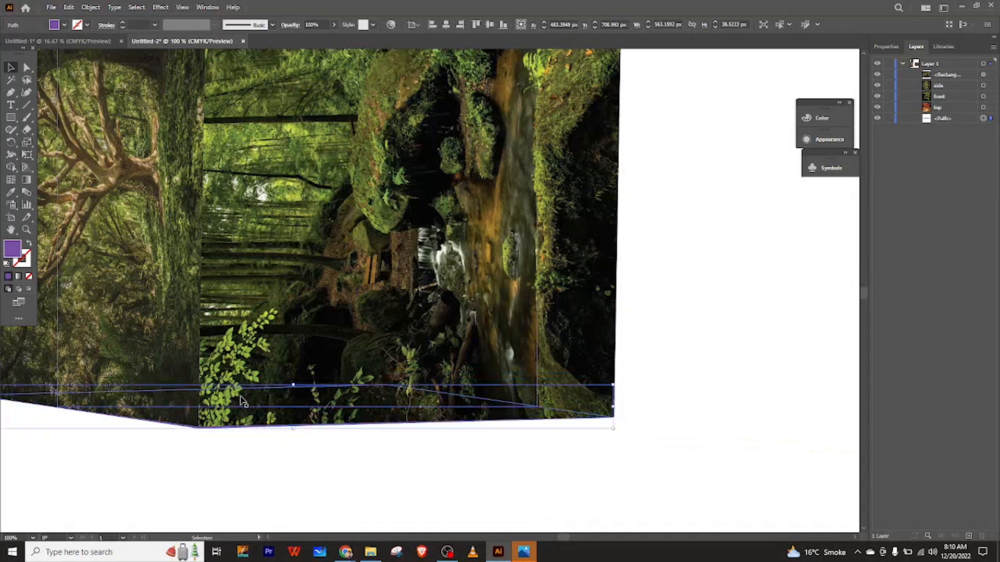
scroll(243, 401, "down", 1)
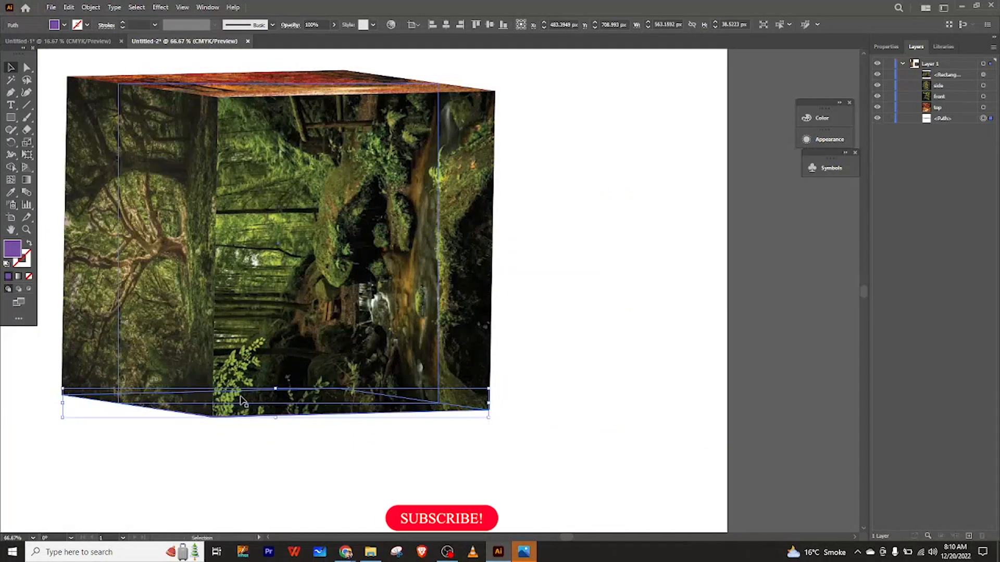
left_click_drag(263, 407, 552, 426)
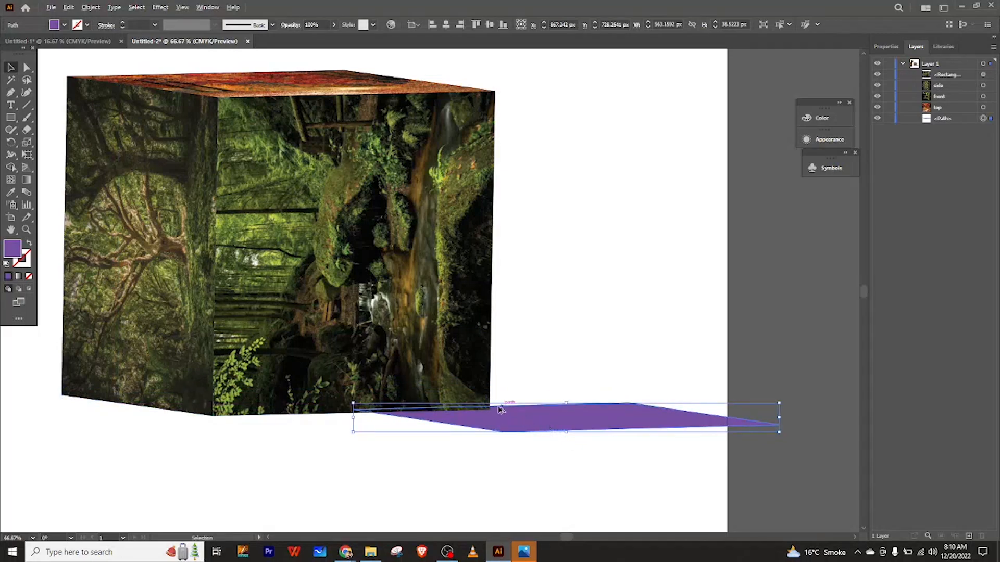
scroll(491, 410, "up", 3)
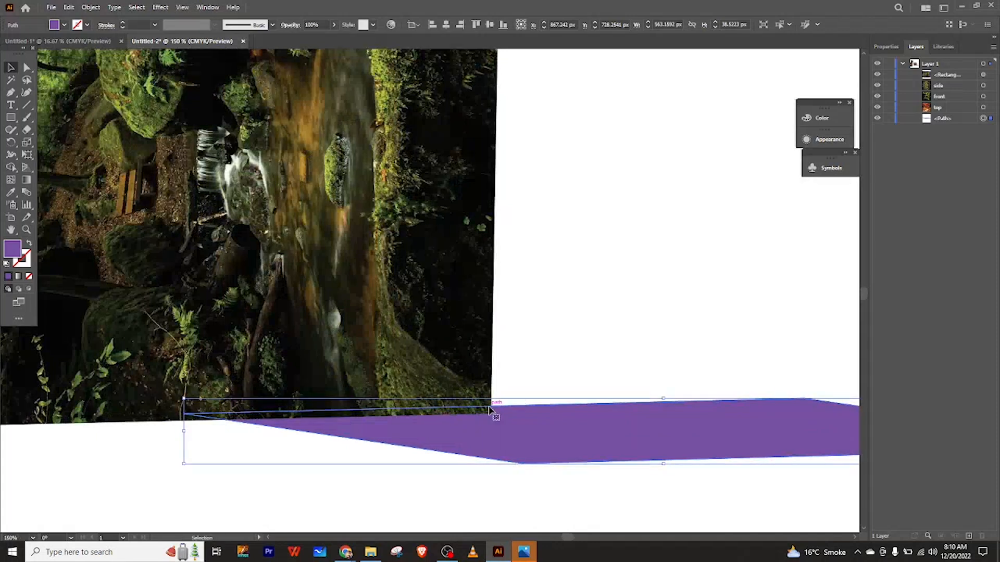
mouse_move(509, 422)
left_mouse_down()
mouse_move(516, 442)
mouse_move(502, 432)
left_mouse_up()
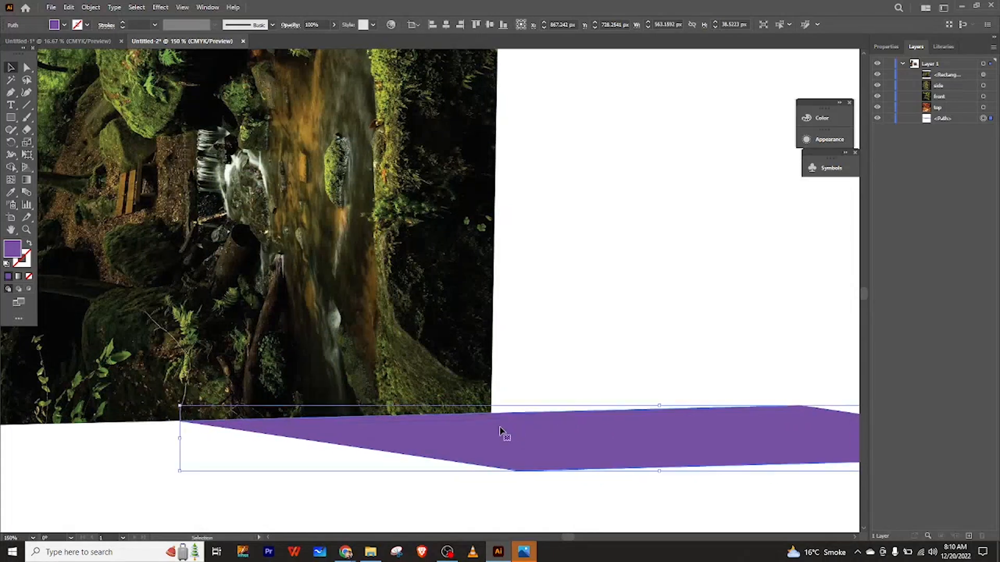
scroll(503, 431, "down", 1)
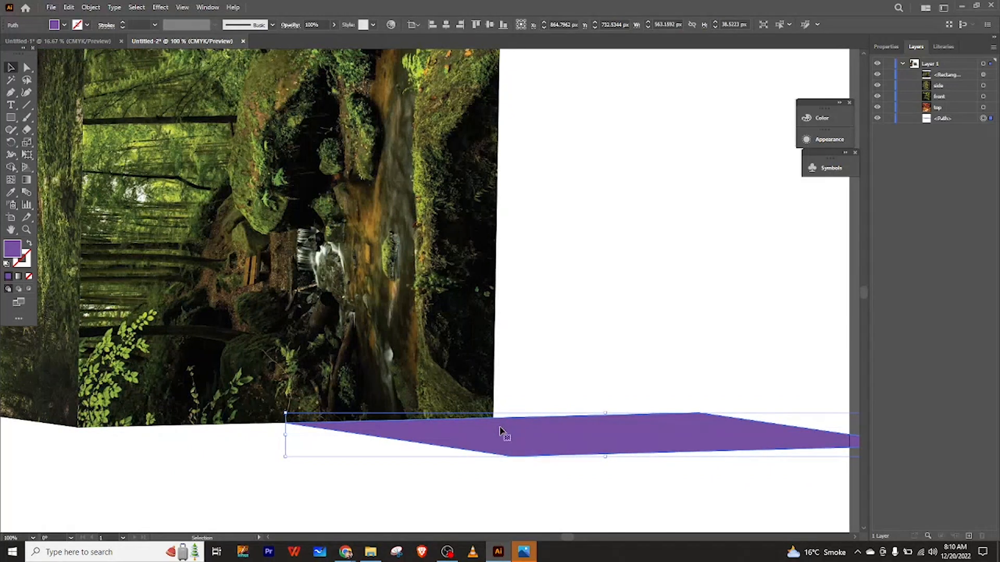
scroll(500, 431, "left", 5)
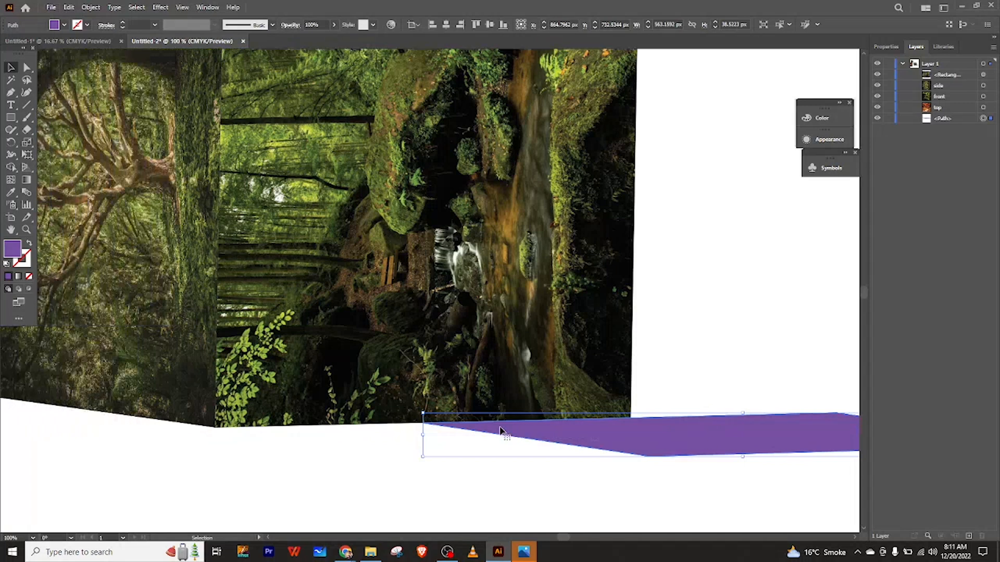
Add an anchor to the purple shape, pull it to the cube's front bottom corner, and raise the old corner up the front edge.
left_click(11, 94)
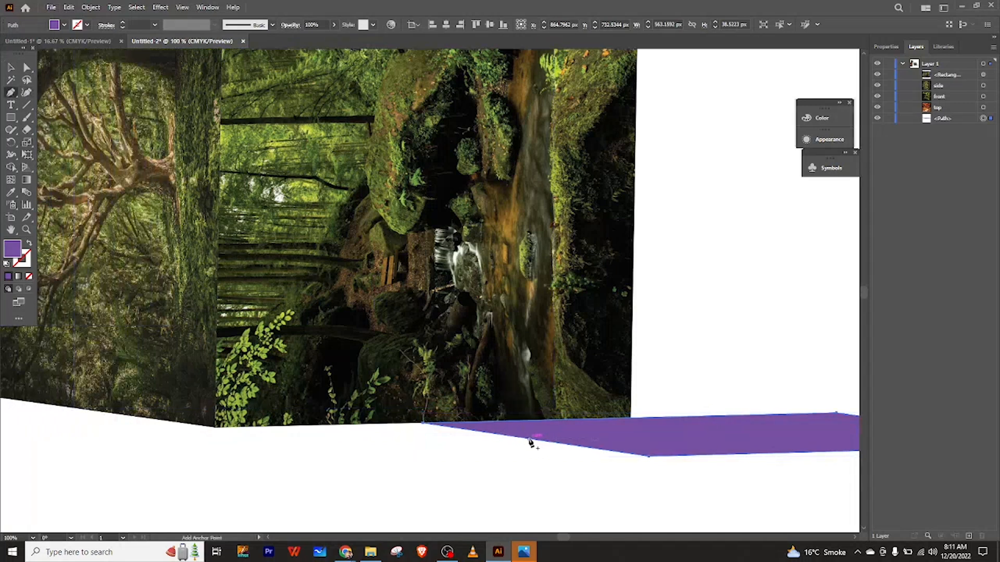
left_click(530, 442)
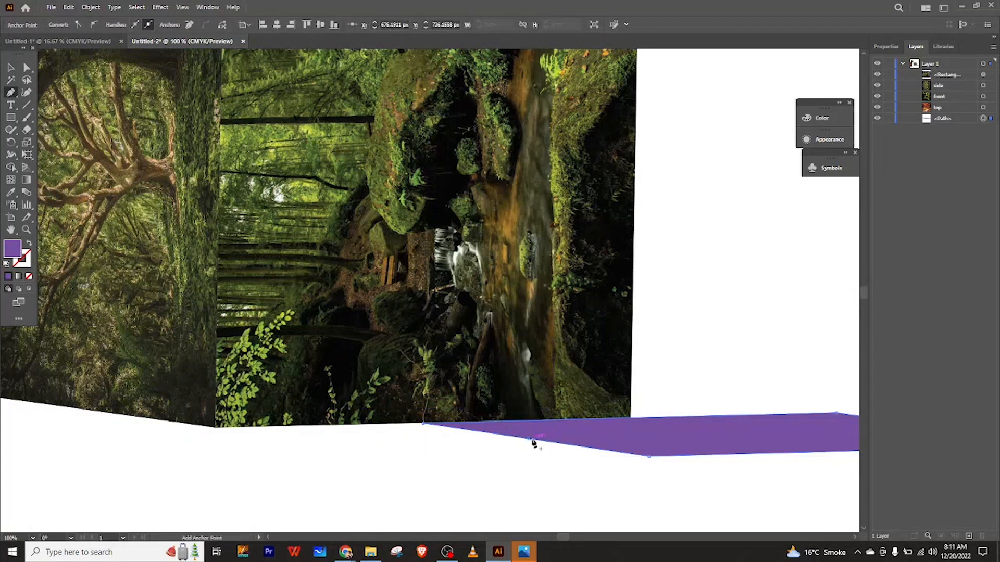
left_click(11, 68)
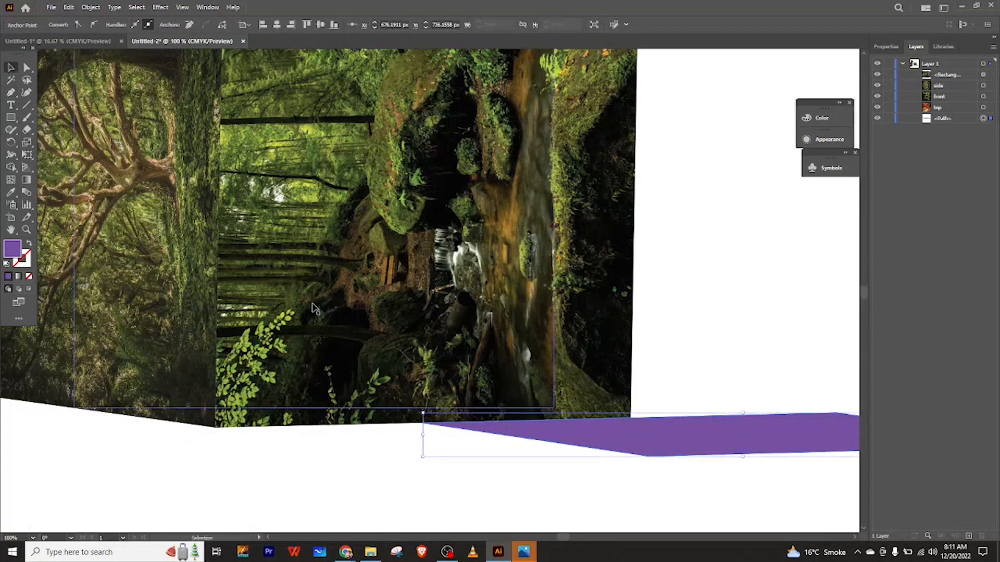
left_click(10, 92)
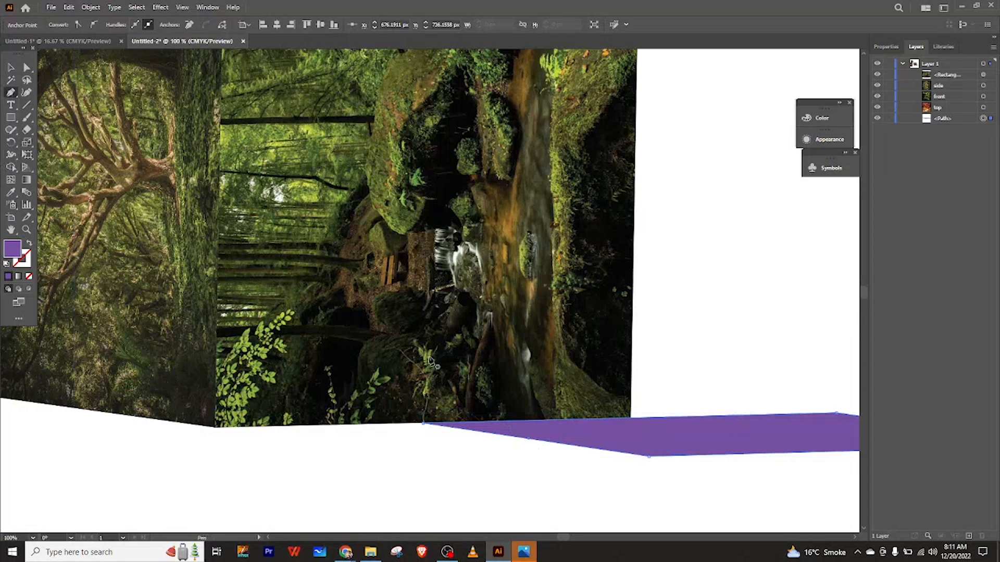
key("ctrl+z")
key("ctrl")
left_click(528, 440)
left_click(527, 438)
key("a")
left_click_drag(528, 440, 217, 428)
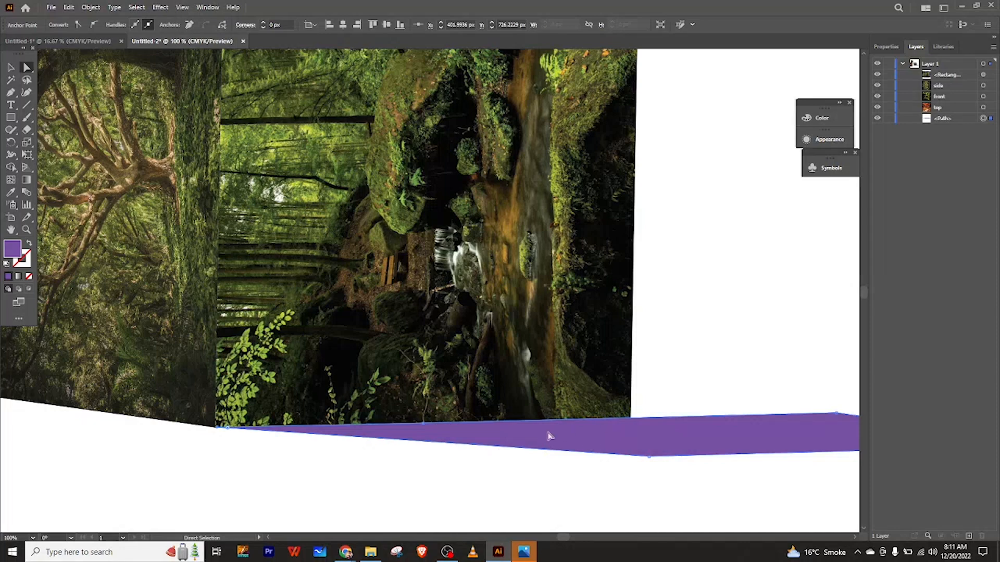
left_click_drag(424, 427, 218, 225)
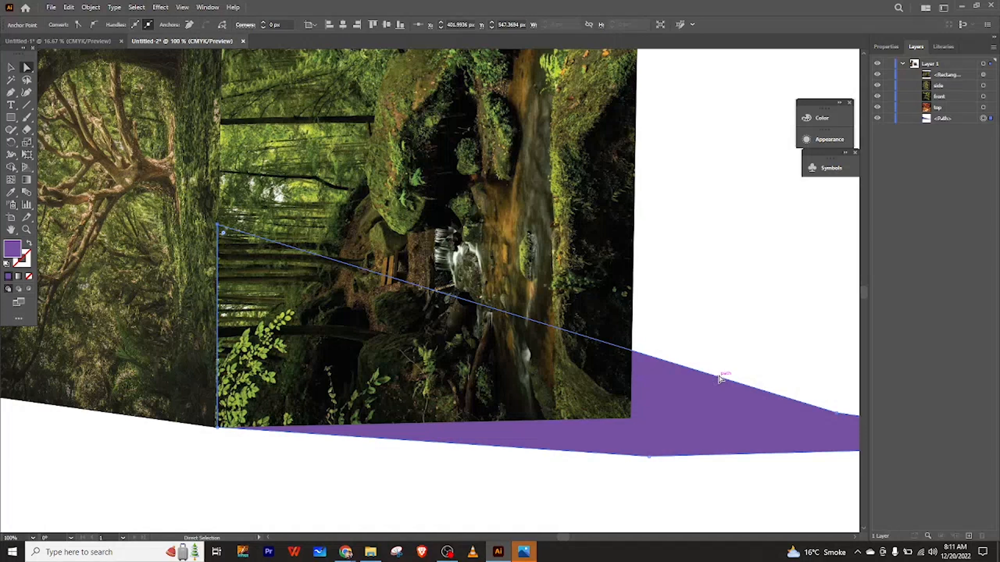
Add another anchor on the shape's slanted edge and drag it to the cube's bottom-left corner.
scroll(718, 379, "left", 5)
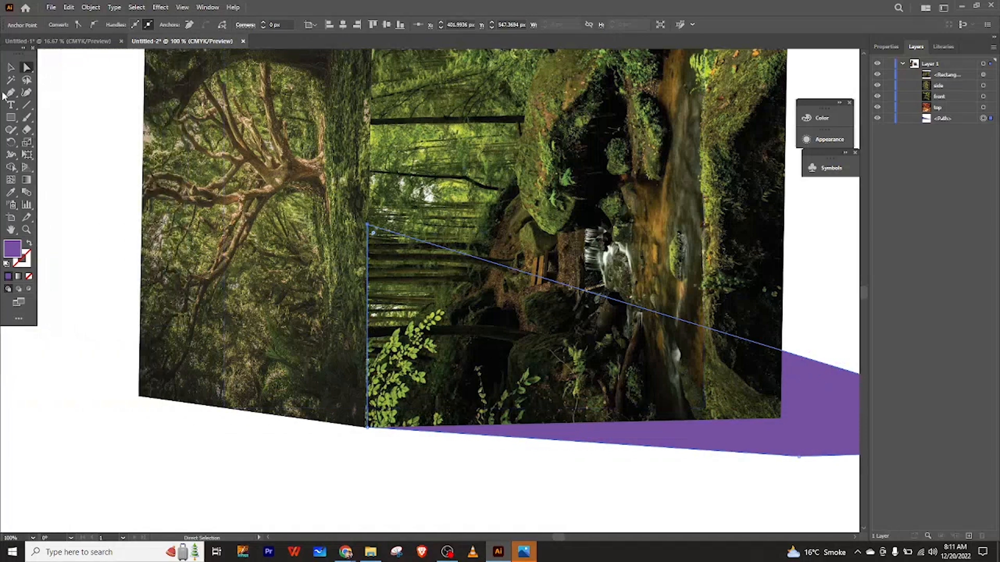
left_click(10, 92)
left_click(368, 325)
left_click(28, 68)
left_click(318, 324)
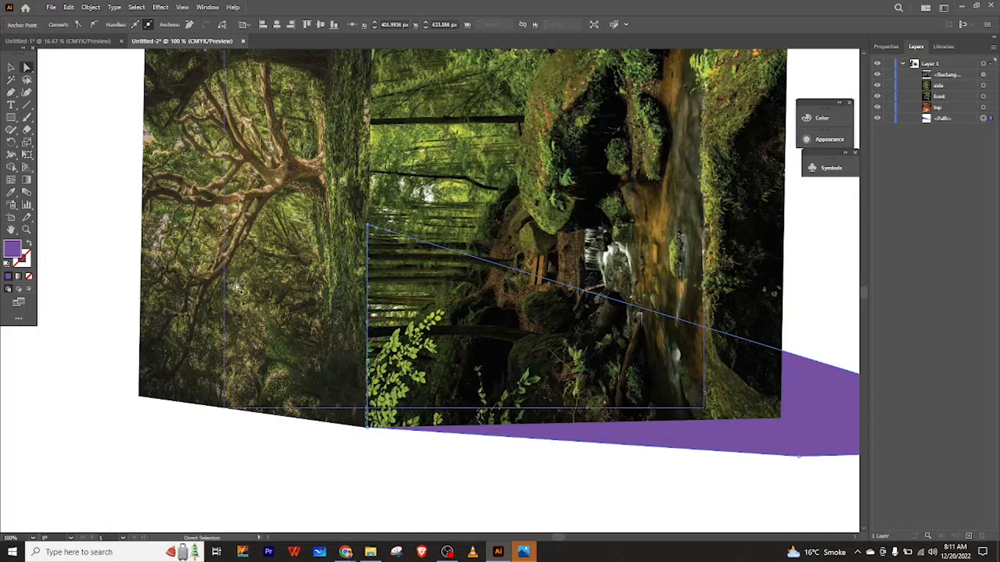
left_click(368, 325)
left_click_drag(368, 325, 141, 399)
left_click(10, 69)
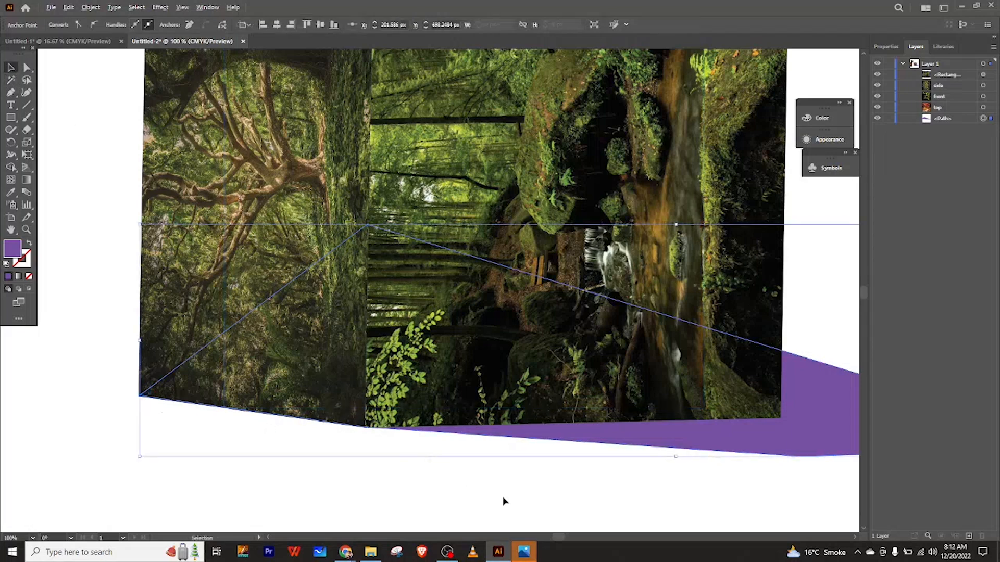
Slightly narrow the shadow shape from its right side and nudge it down a little.
scroll(503, 501, "down", 1)
scroll(503, 501, "right", 5)
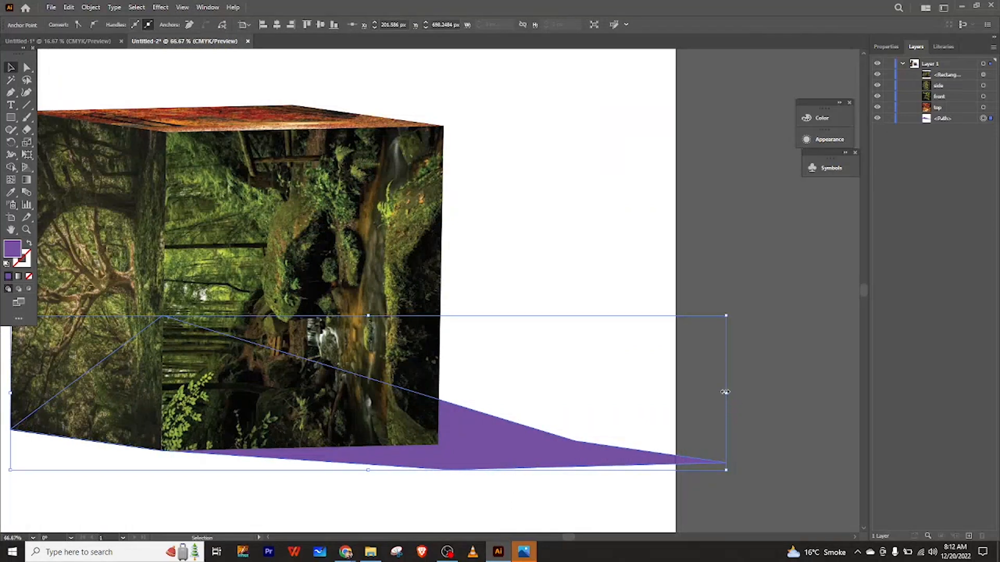
mouse_move(724, 392)
left_mouse_down()
mouse_move(685, 397)
mouse_move(719, 396)
left_mouse_up()
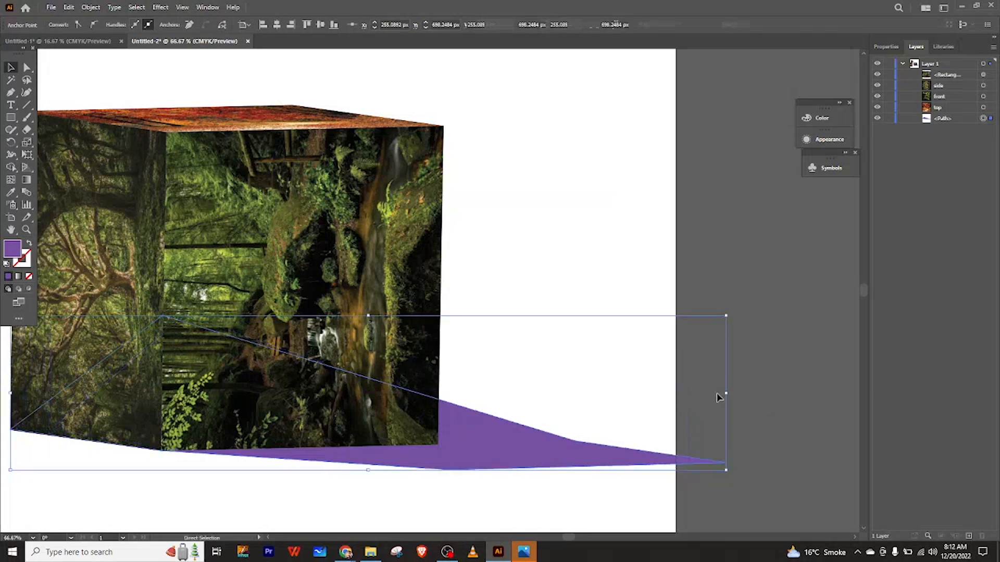
mouse_move(524, 450)
left_mouse_down()
mouse_move(504, 452)
mouse_move(524, 456)
left_mouse_up()
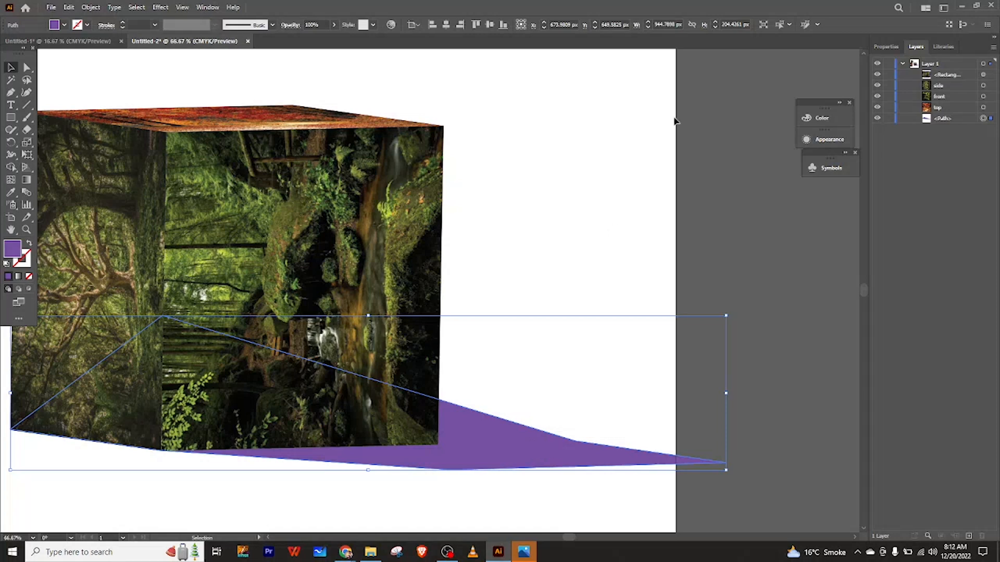
Set the shadow shape's fill to a gray of 66% black.
left_click_drag(811, 103, 796, 86)
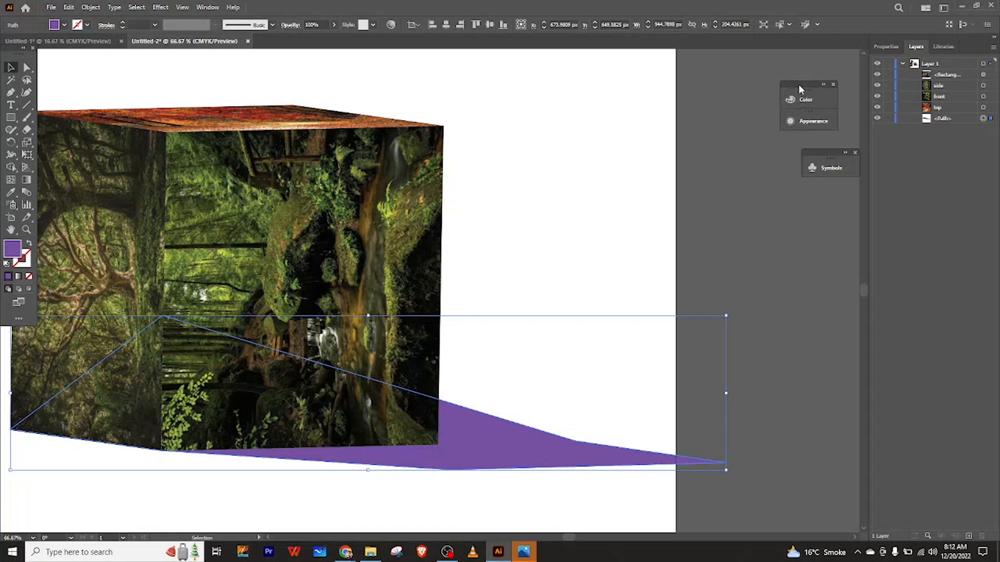
left_click(823, 87)
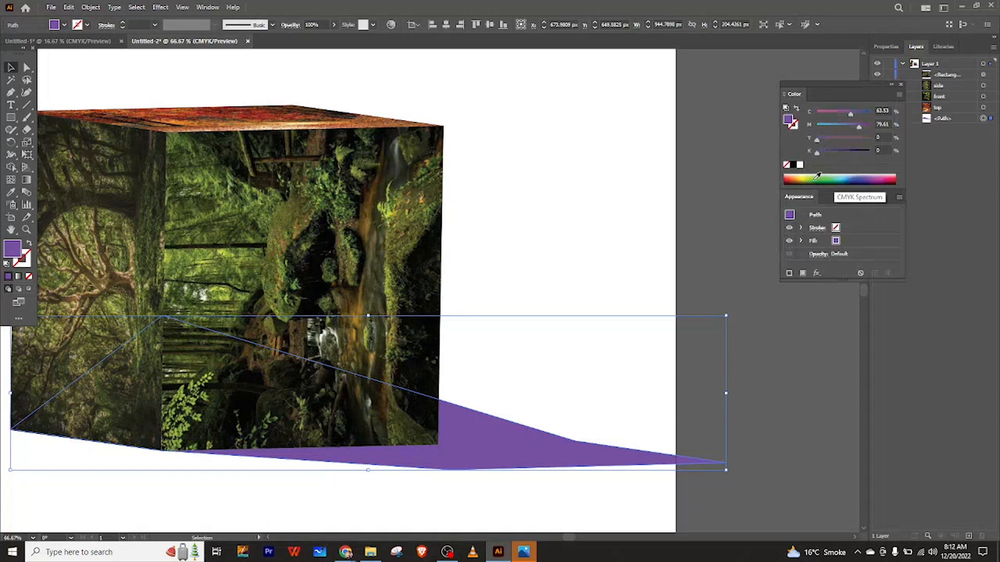
mouse_move(805, 178)
left_mouse_down()
mouse_move(826, 175)
mouse_move(797, 178)
left_mouse_up()
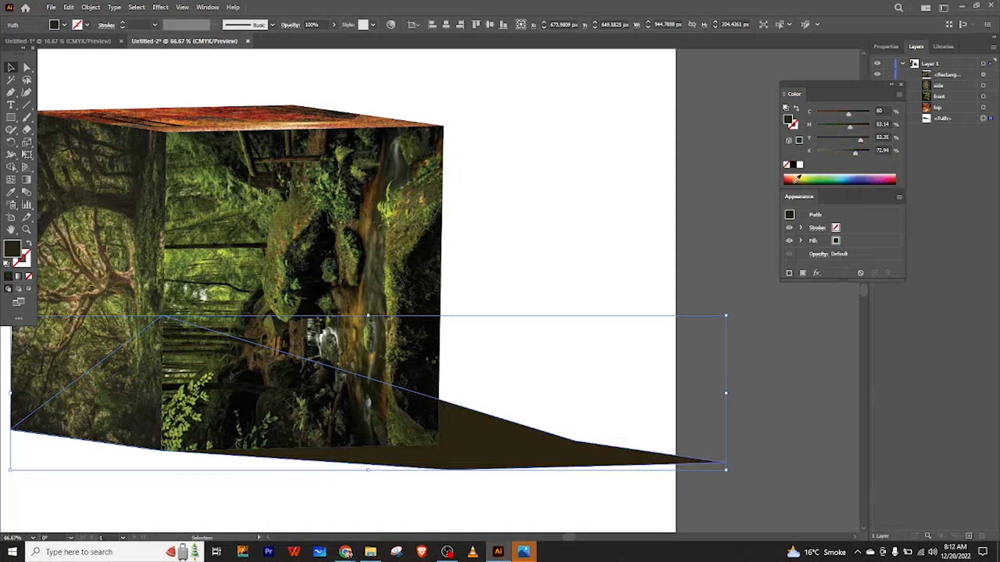
left_click(796, 178)
left_click_drag(795, 178, 791, 179)
left_click(793, 166)
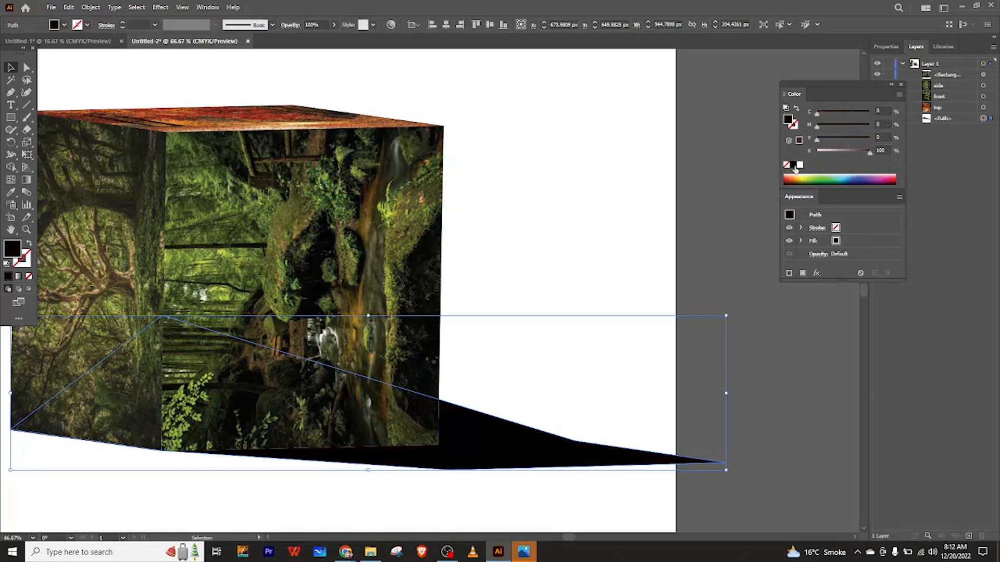
left_click_drag(871, 155, 848, 152)
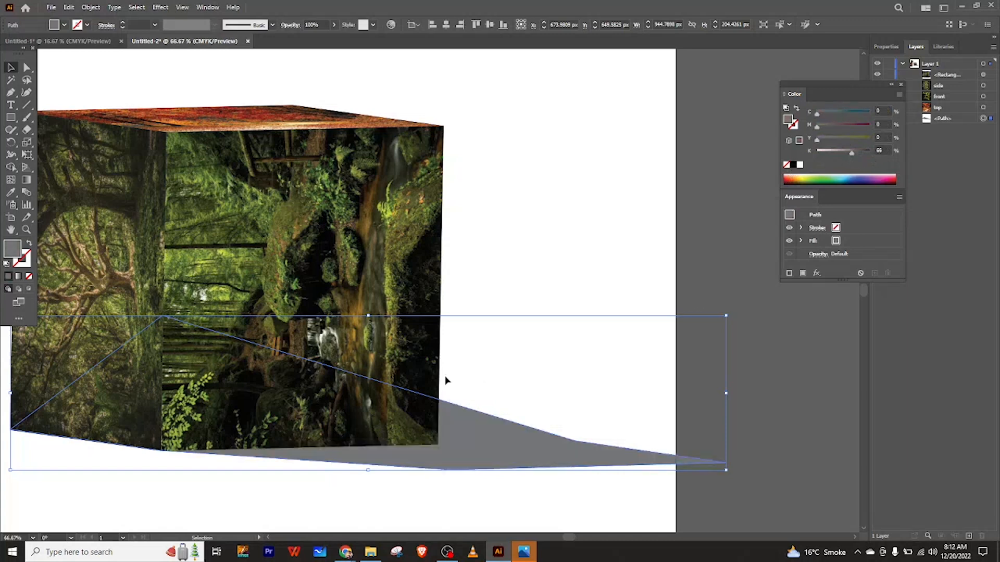
Apply a Feather effect with a 45 px radius to the shadow shape.
scroll(456, 381, "down", 4)
scroll(456, 380, "up", 2)
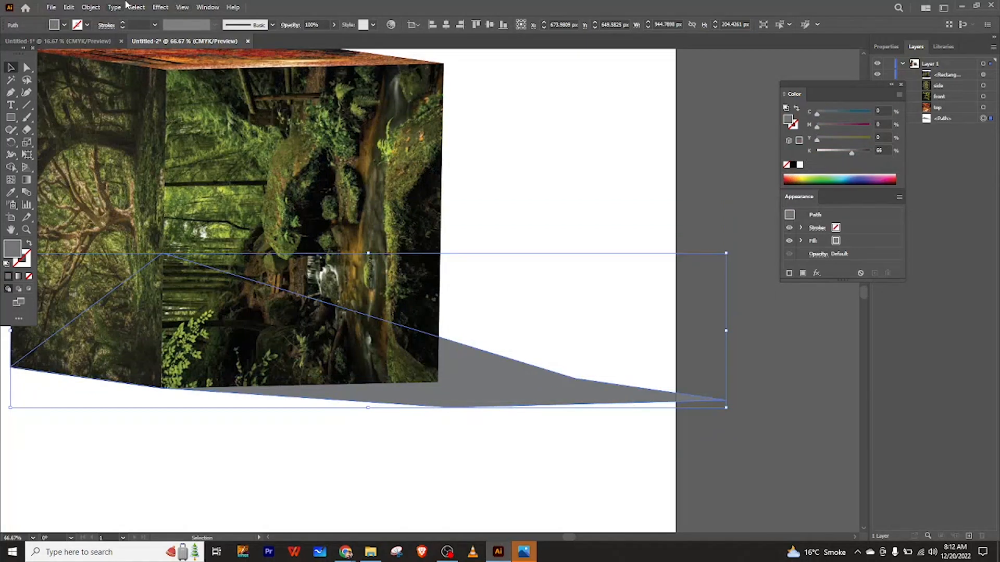
left_click(160, 7)
mouse_move(255, 69)
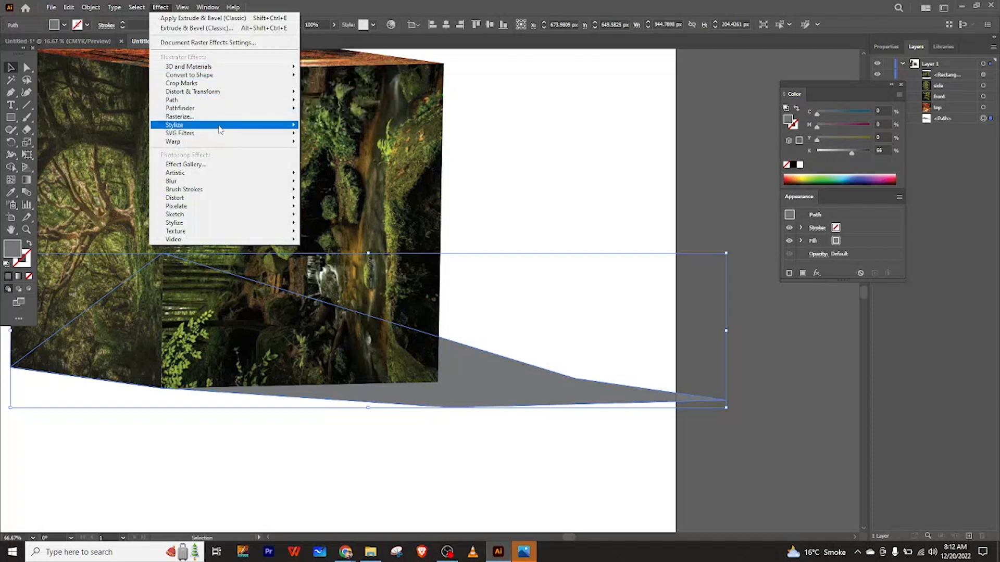
mouse_move(220, 130)
left_click(323, 138)
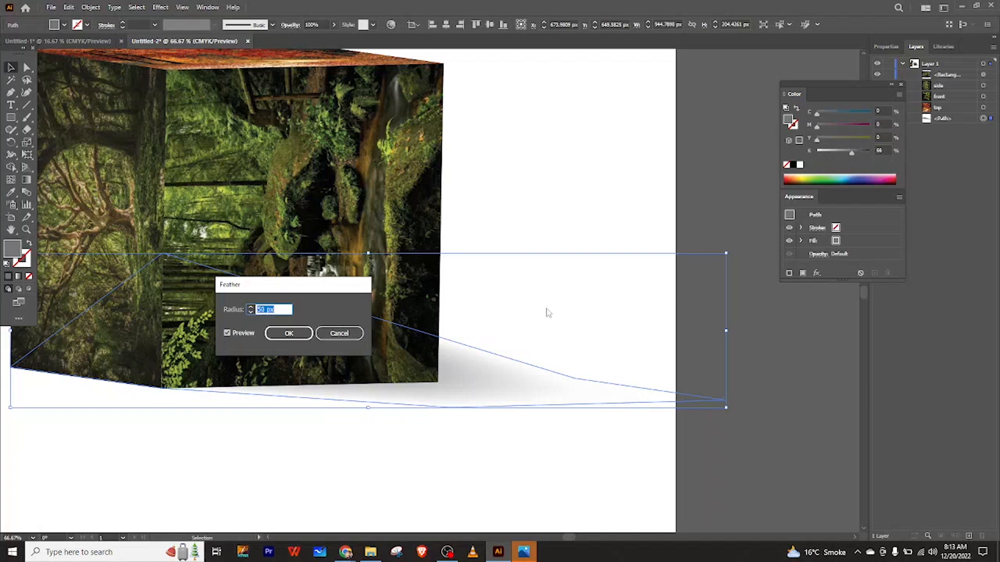
left_click(269, 309)
key("BackSpace")
type("2")
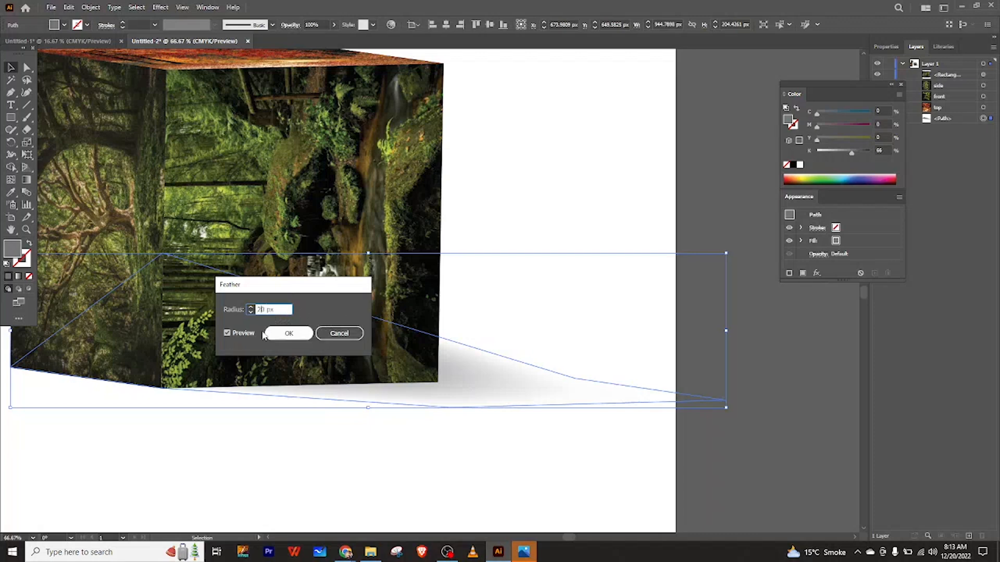
left_click(228, 333)
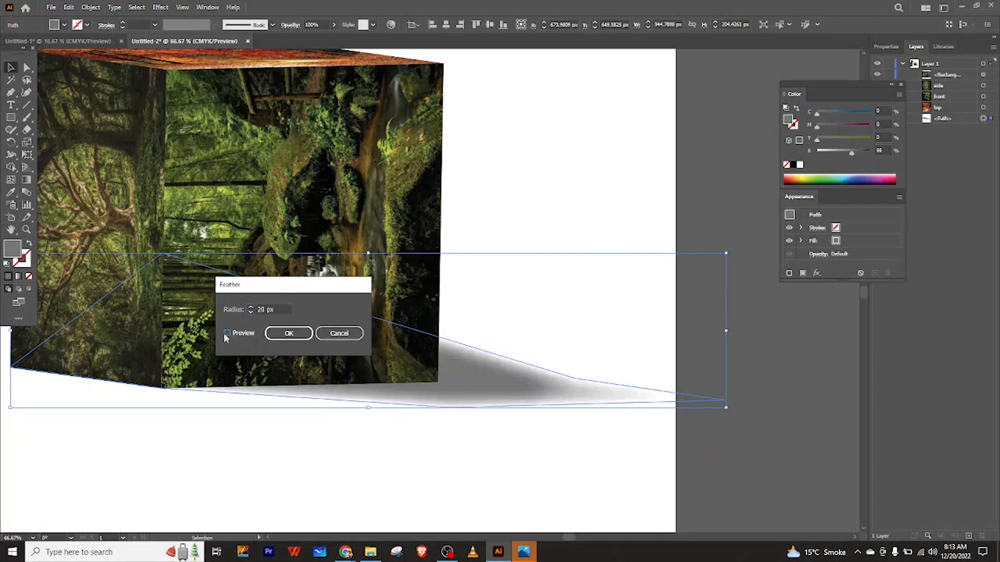
left_click(273, 310)
key("BackSpace")
type("6")
left_click(227, 333)
left_click(263, 309)
key("BackSpace")
key("BackSpace")
type("45")
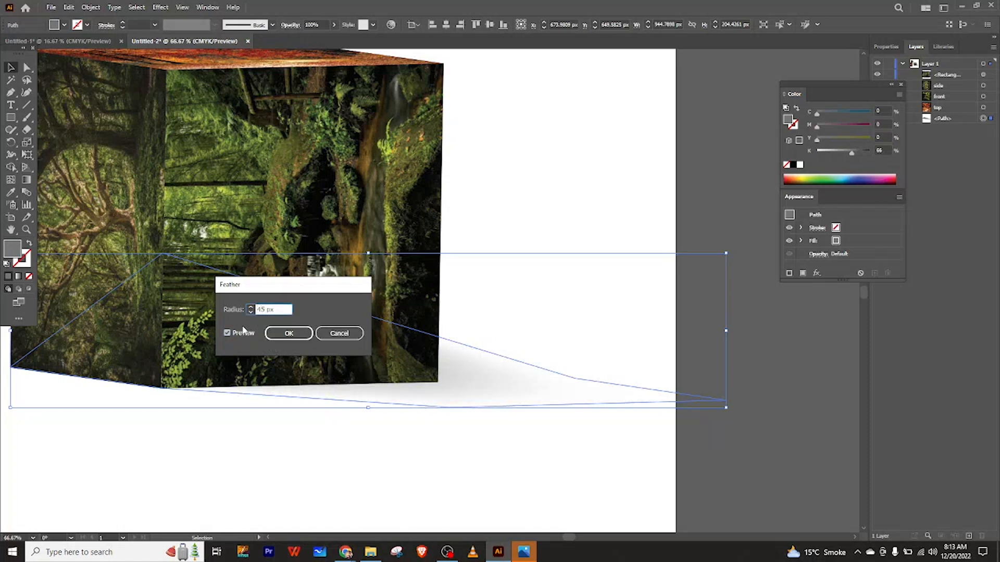
left_click(228, 332)
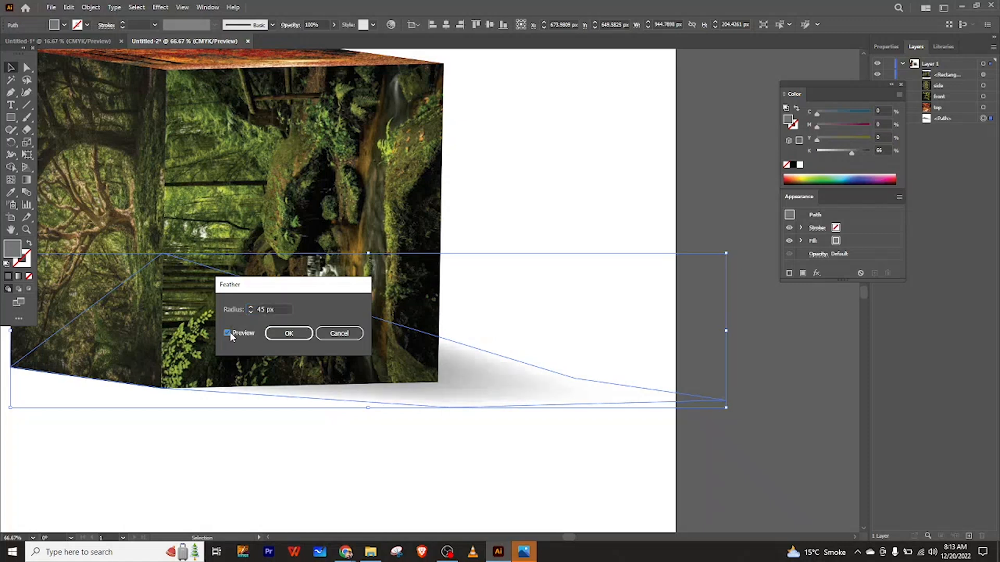
left_click(288, 333)
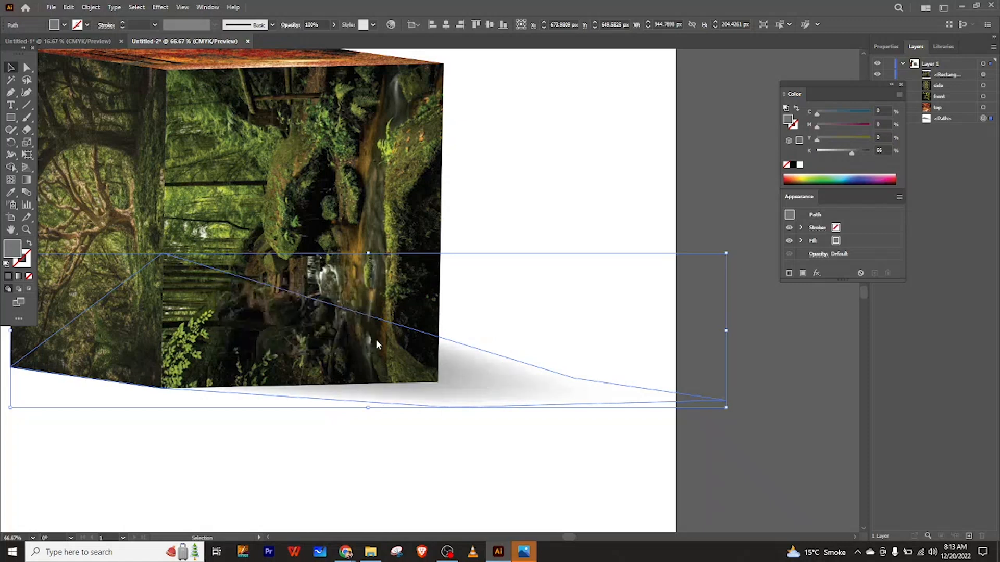
left_click(464, 446)
scroll(465, 445, "down", 1)
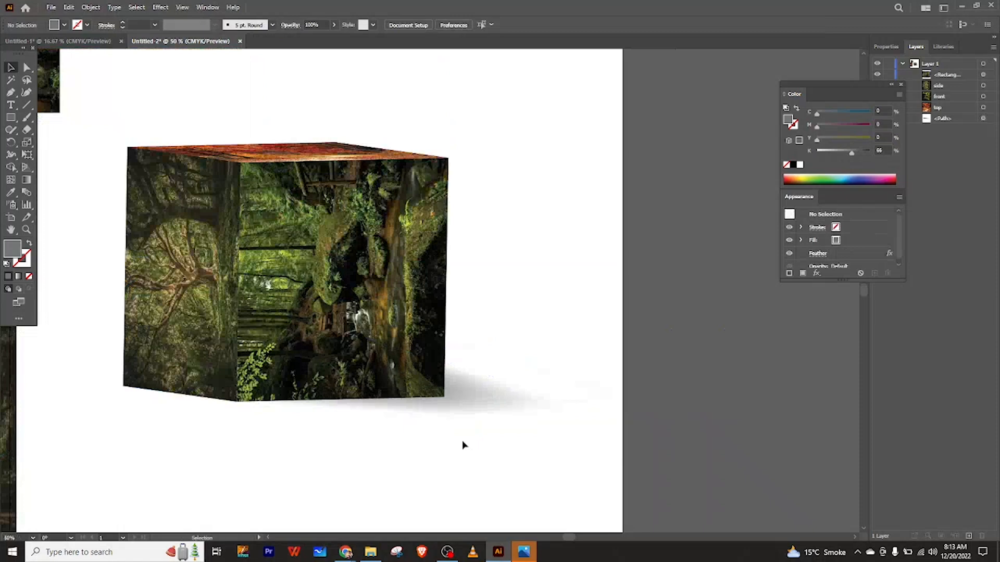
left_click(452, 400)
left_click(484, 257)
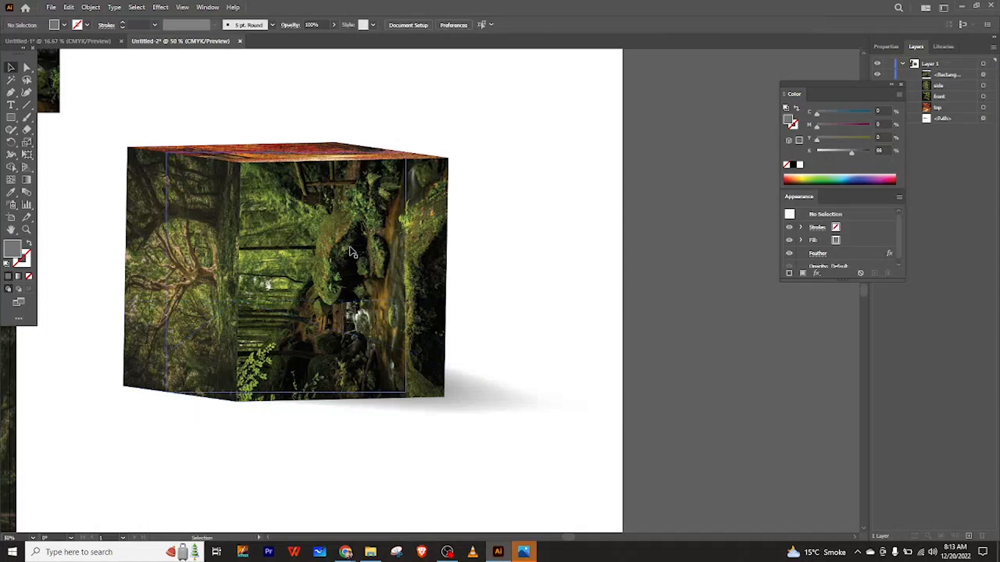
left_click(475, 406)
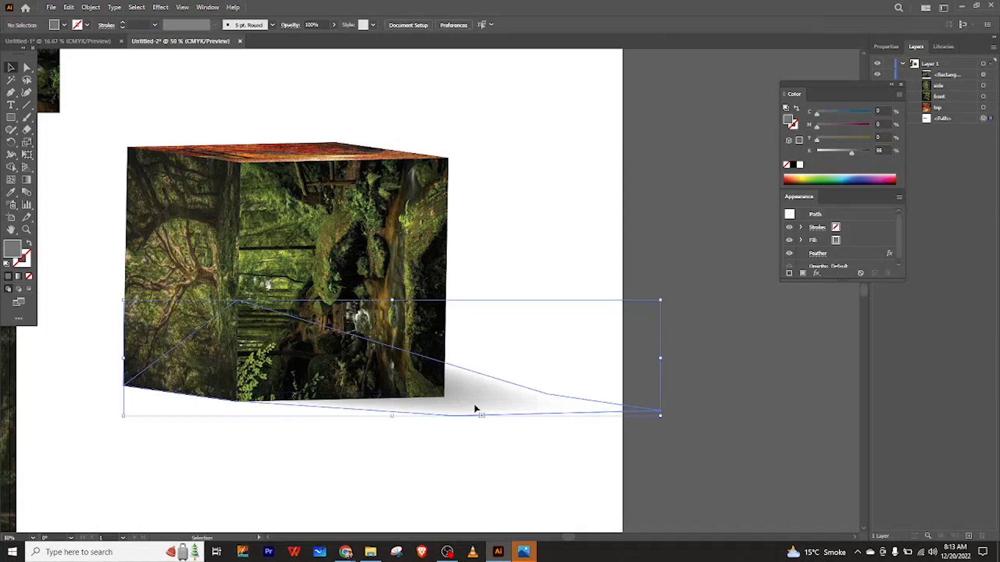
left_click(384, 440)
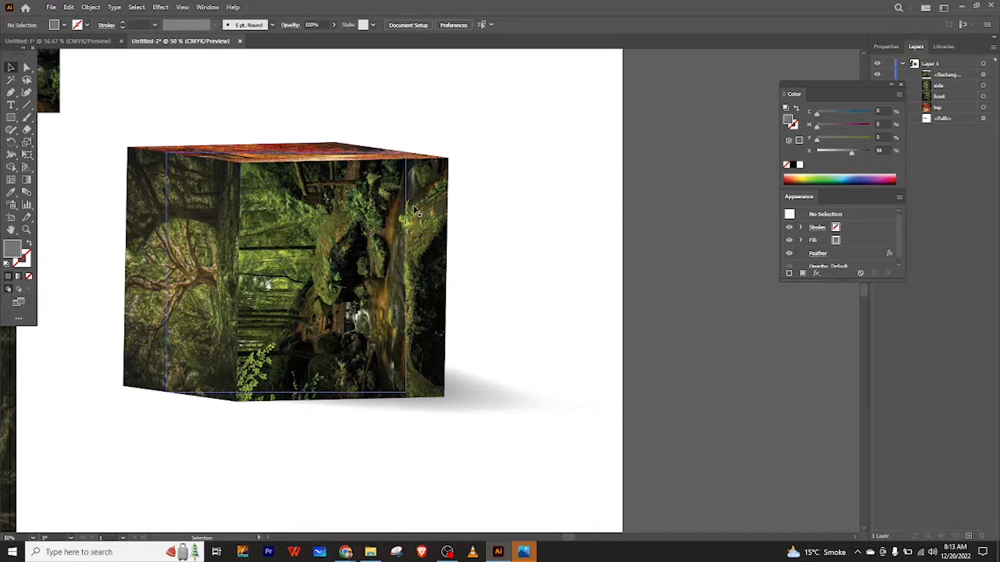
Draw a closed four-point shape with the Pen tool over the right part of the cube's front face.
left_click(11, 94)
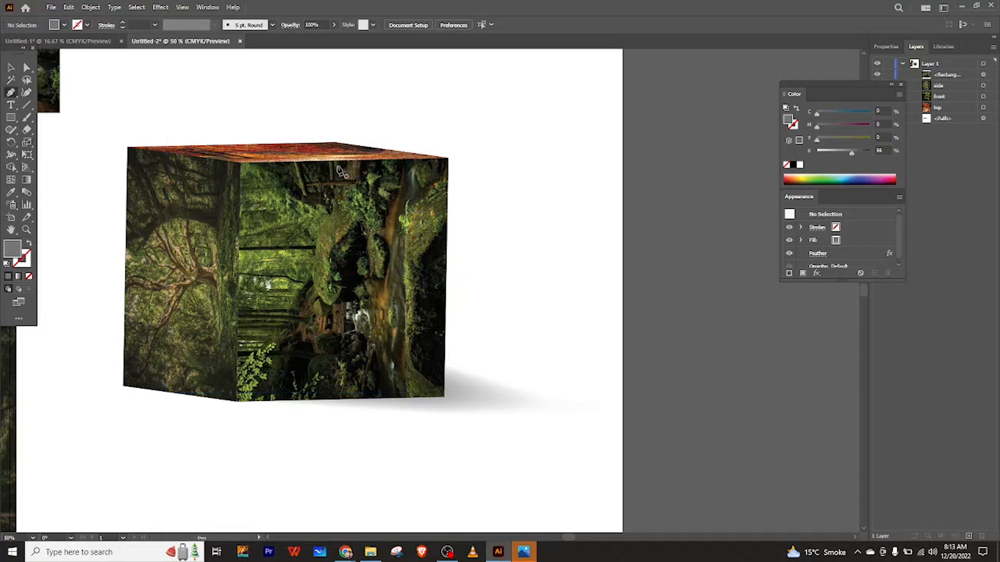
left_click(336, 161)
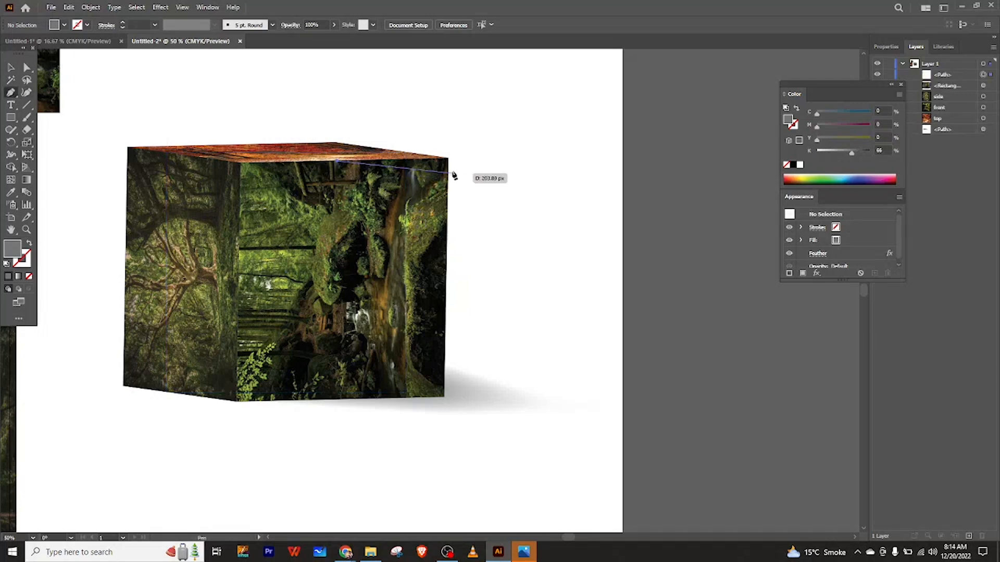
left_click(448, 161)
left_click(446, 159)
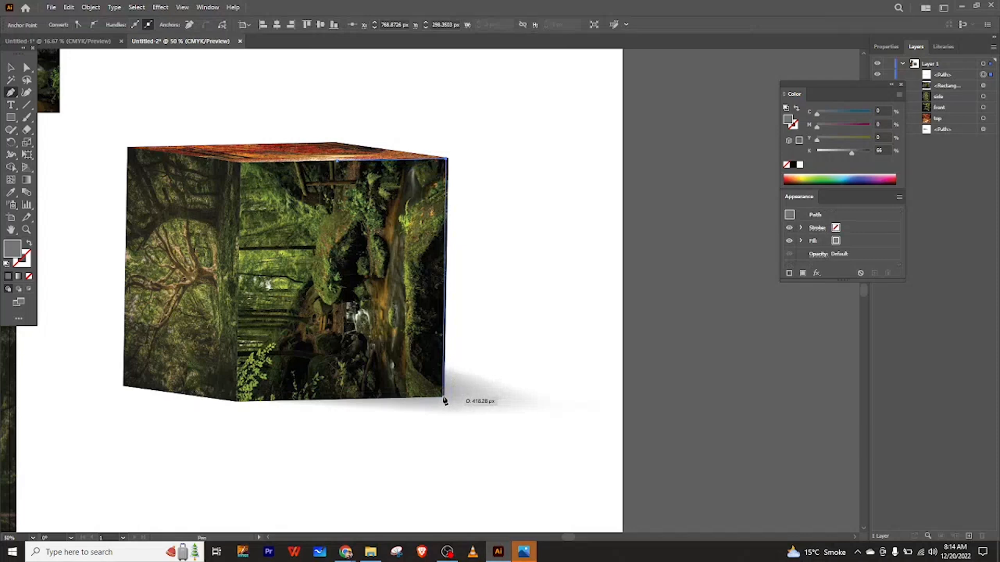
left_click(446, 397)
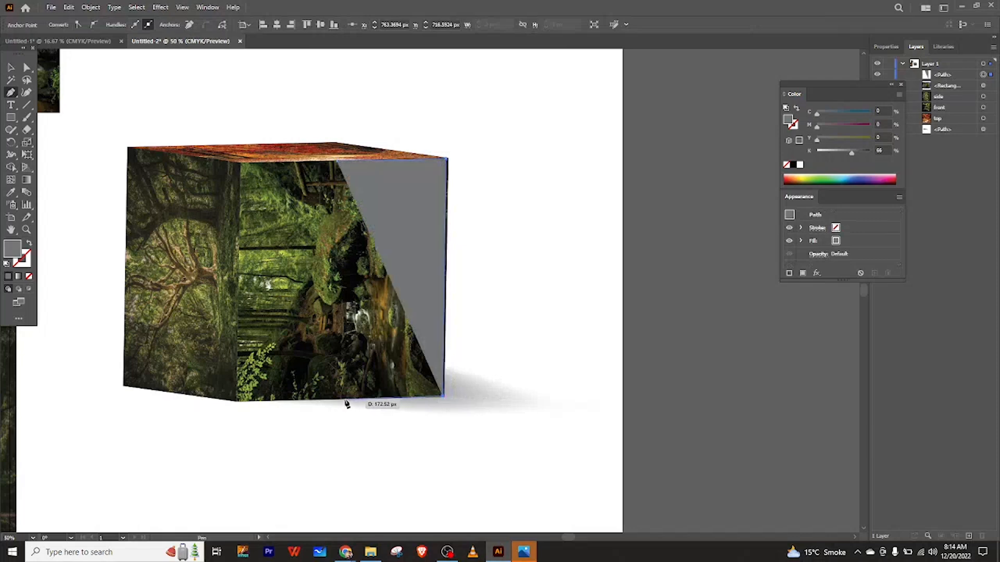
left_click(344, 399)
left_click(335, 162)
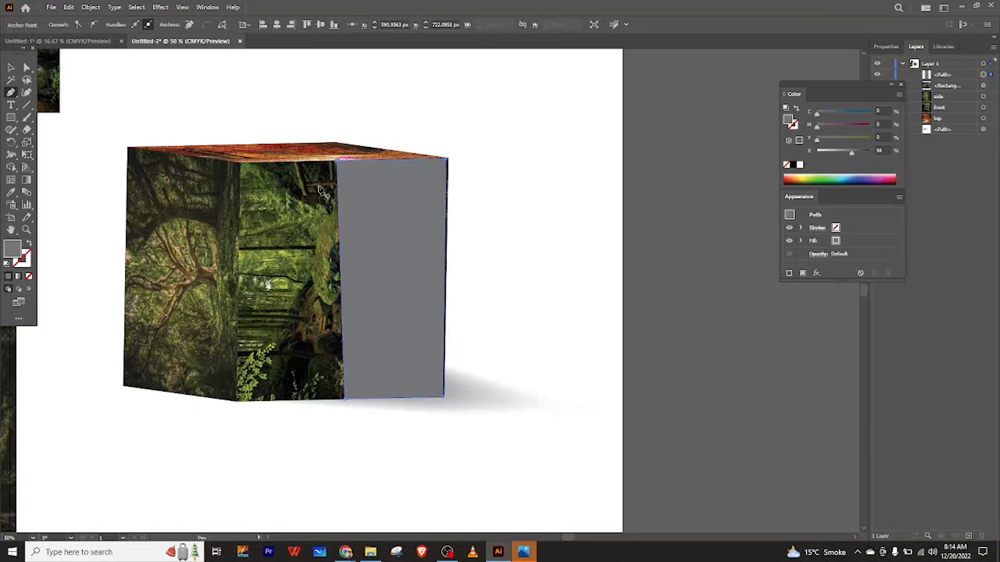
Set the new shape's opacity to 40%.
left_click(11, 68)
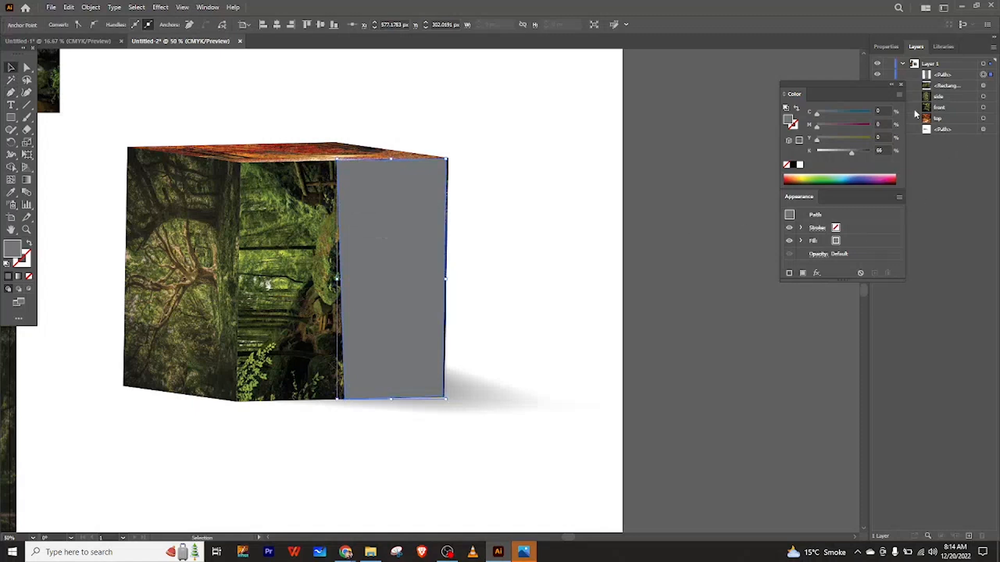
left_click(873, 46)
left_click_drag(856, 91, 764, 87)
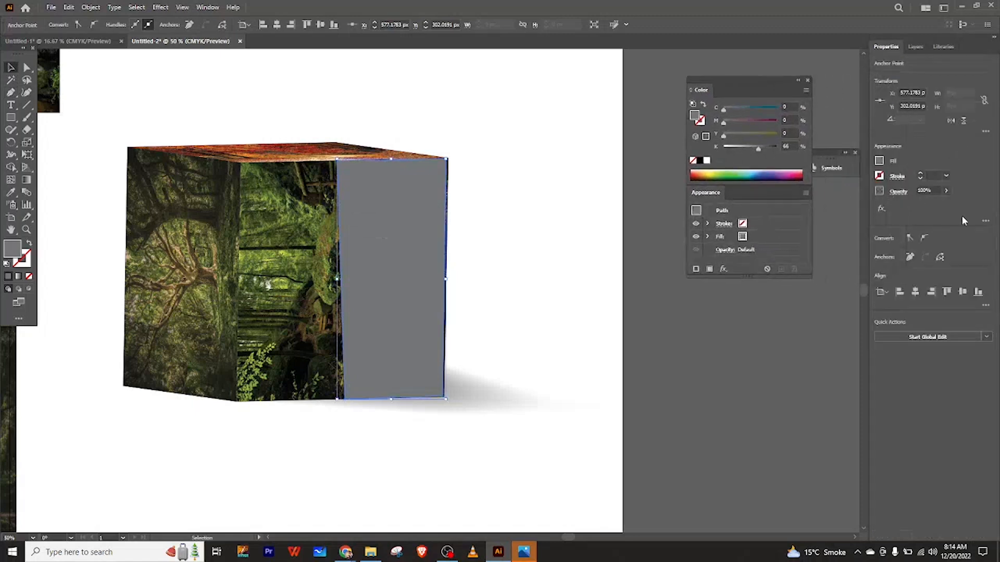
left_click(937, 197)
key("BackSpace")
key("BackSpace")
key("BackSpace")
type("45")
key("Return")
left_click(477, 185)
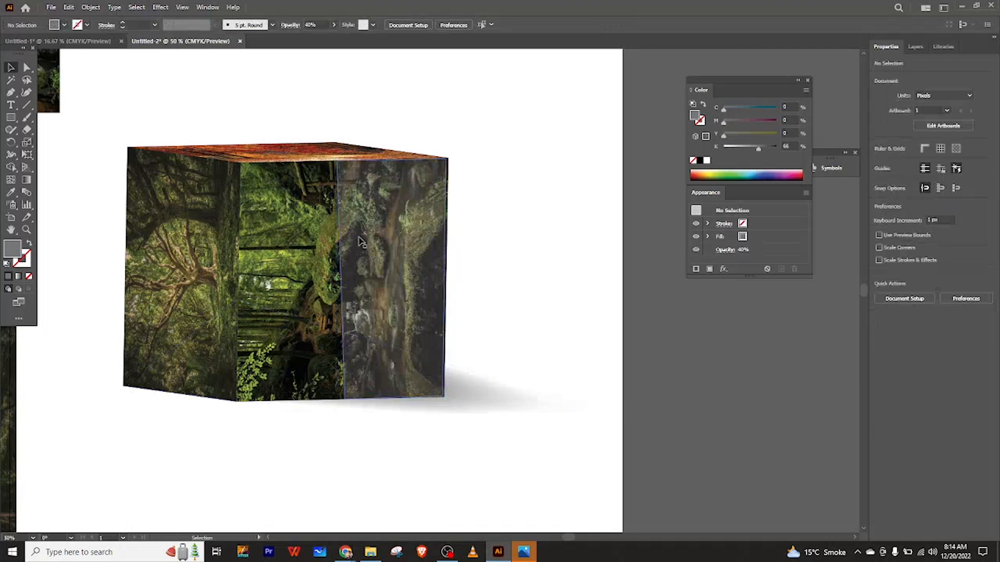
Stretch the translucent shape's edges so it covers the whole front face of the cube.
left_click(336, 298)
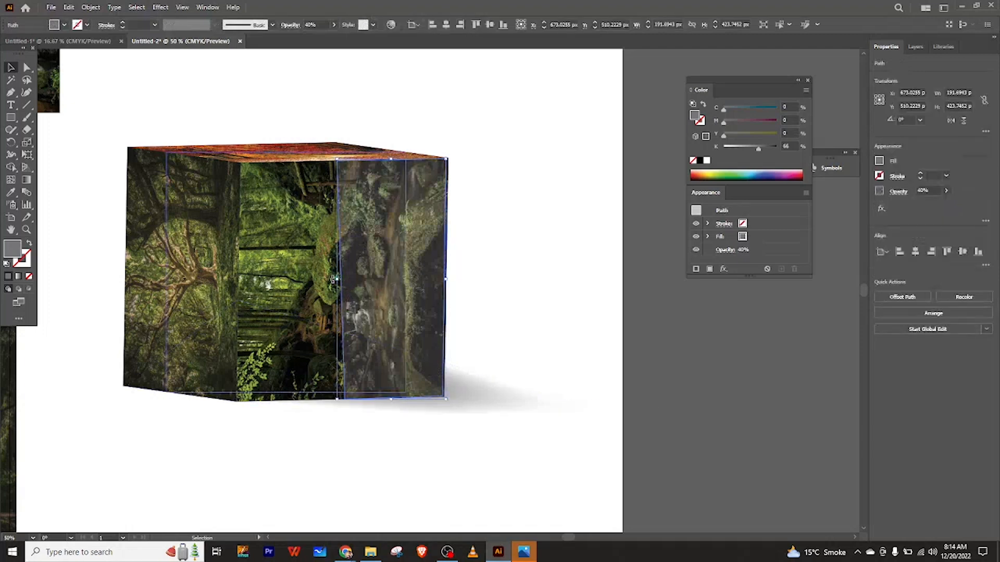
left_click_drag(336, 279, 239, 292)
left_click(500, 264)
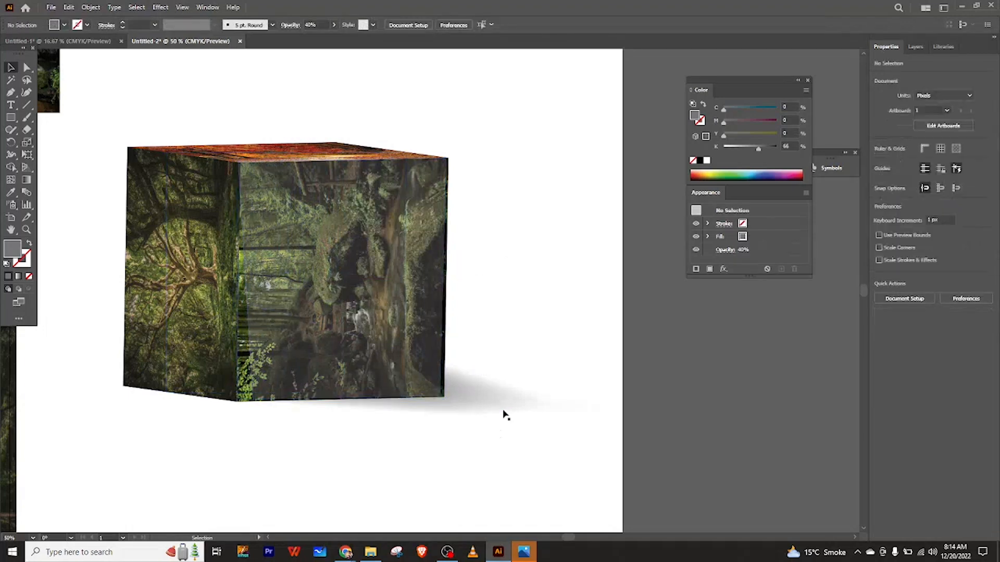
left_click(443, 302)
left_click_drag(447, 281, 451, 280)
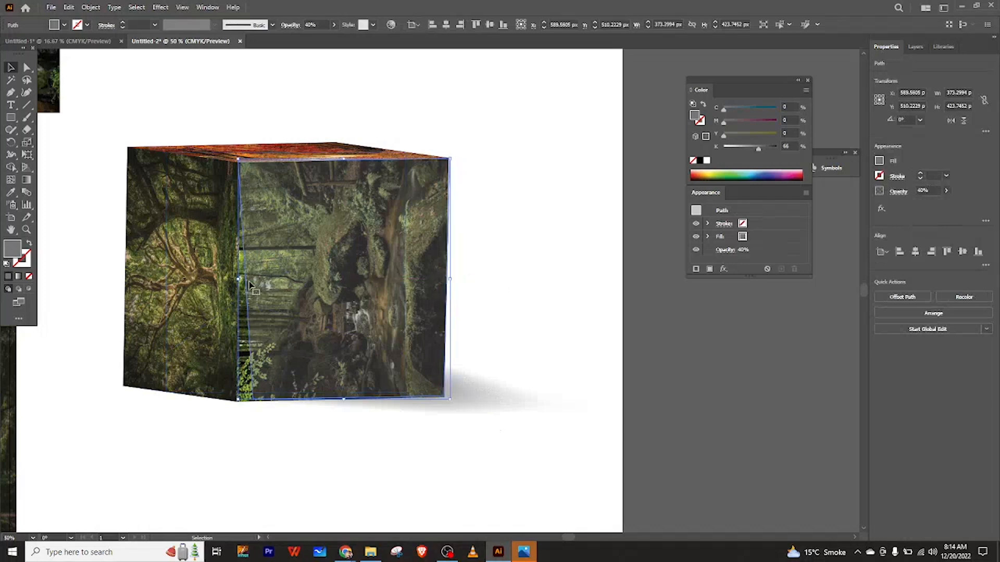
left_click_drag(242, 282, 220, 287)
left_click(521, 239)
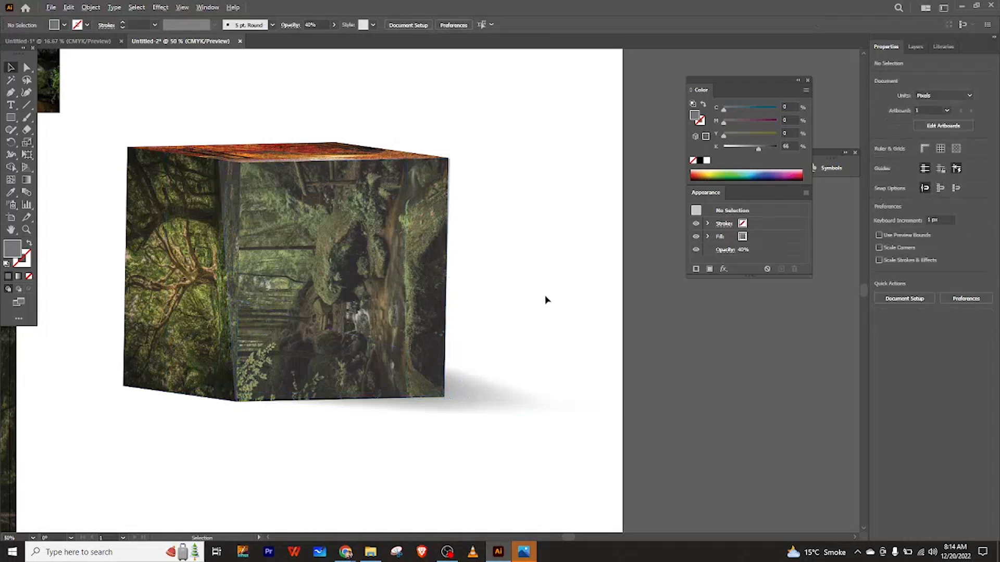
Shift the three photo symbols beside the artboard further left into a tidy column.
scroll(546, 300, "down", 1)
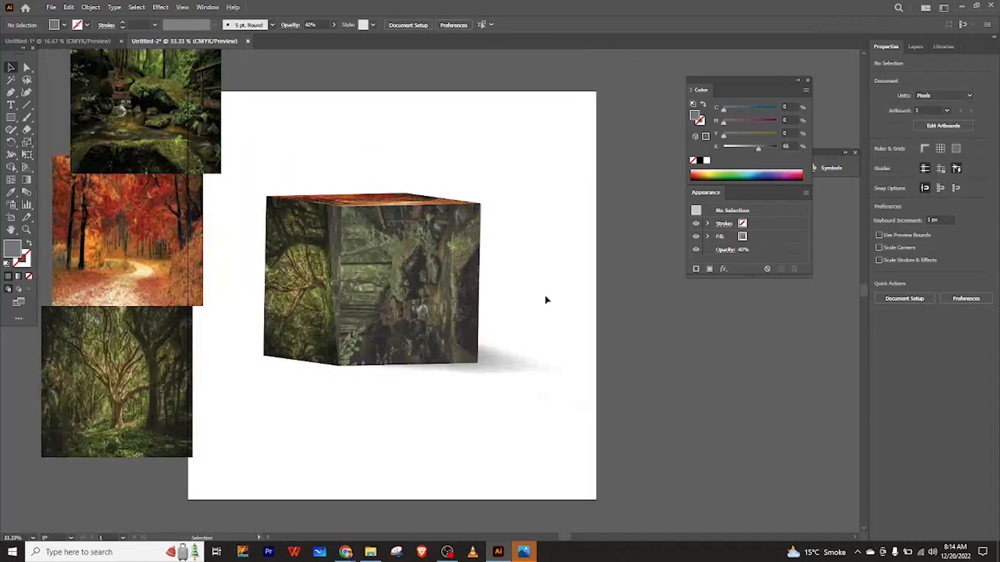
left_click_drag(158, 137, 113, 114)
left_click_drag(154, 194, 139, 186)
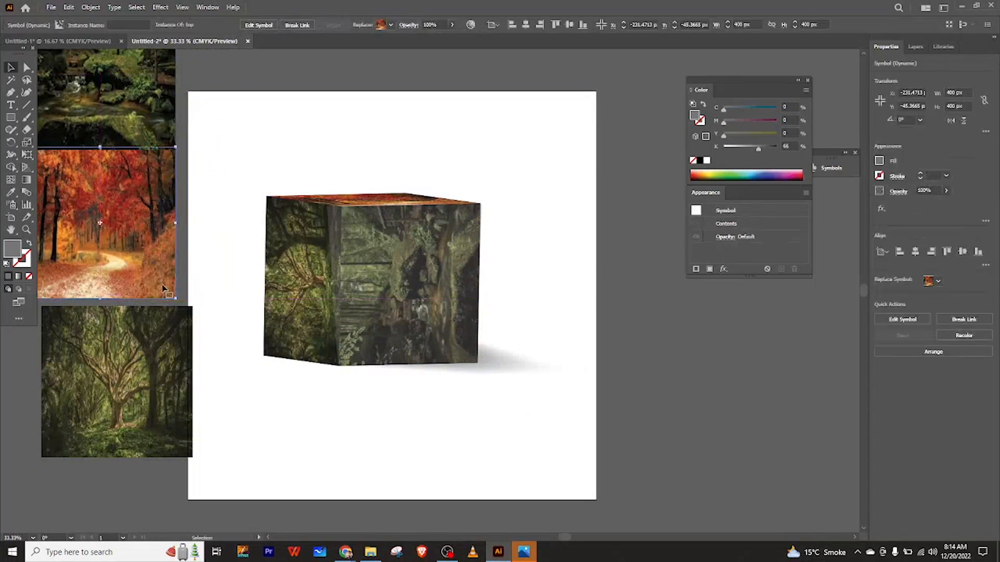
left_click_drag(173, 341, 155, 334)
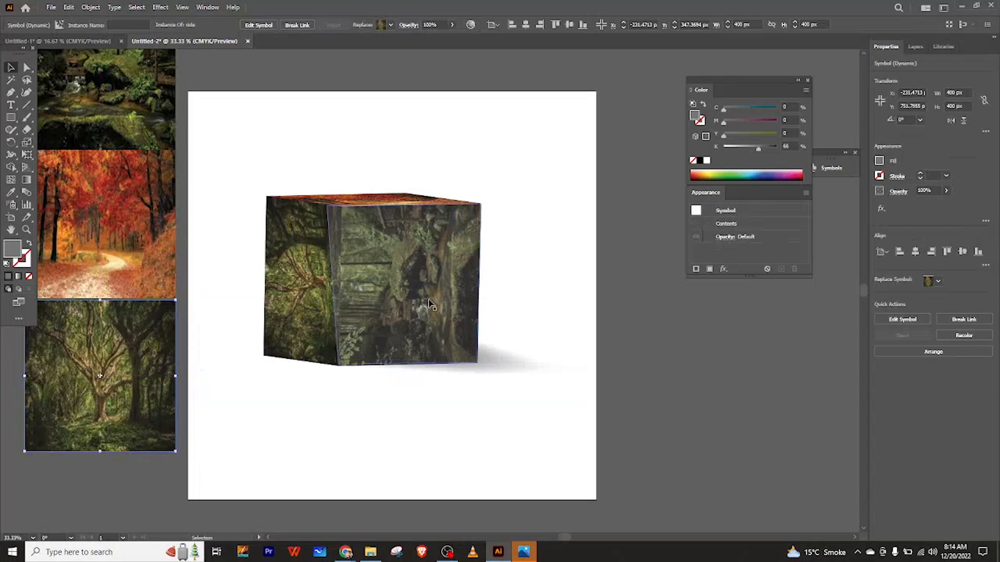
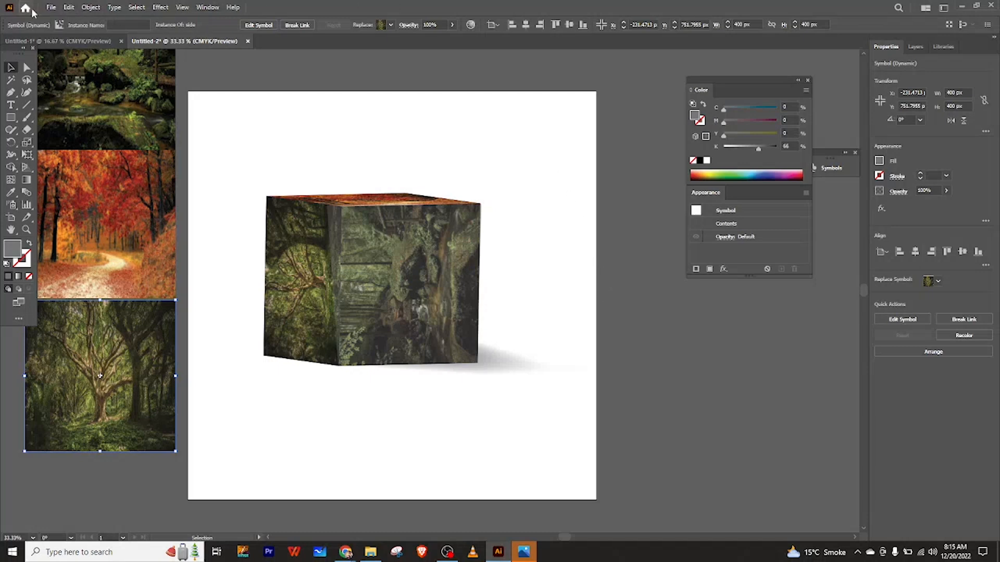
left_click(50, 8)
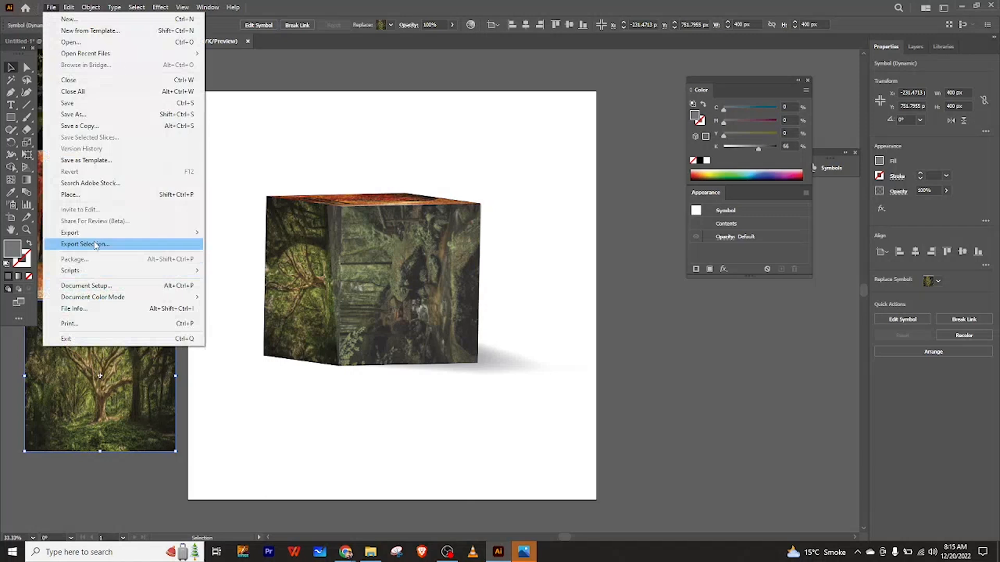
mouse_move(96, 235)
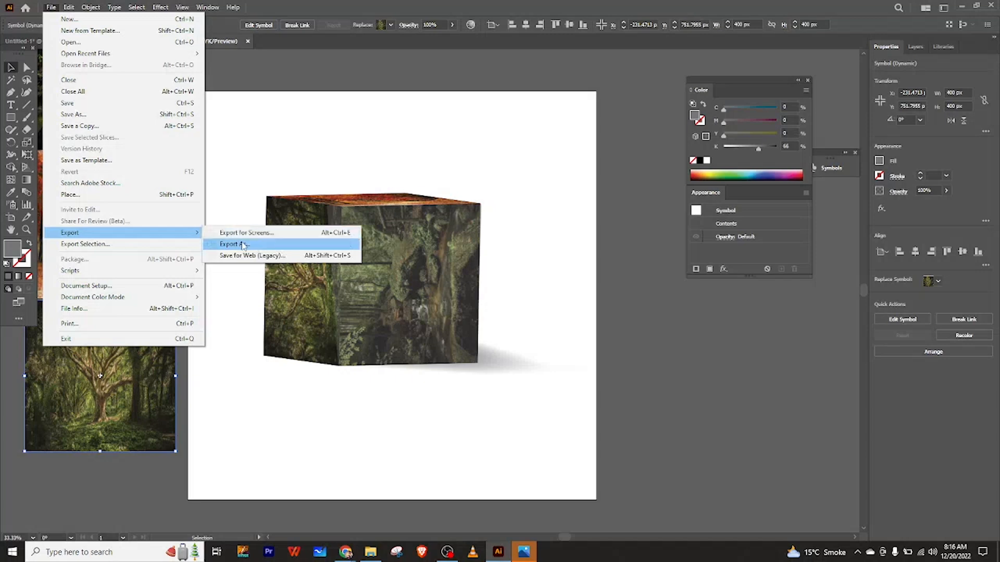
left_click(310, 433)
key("a")
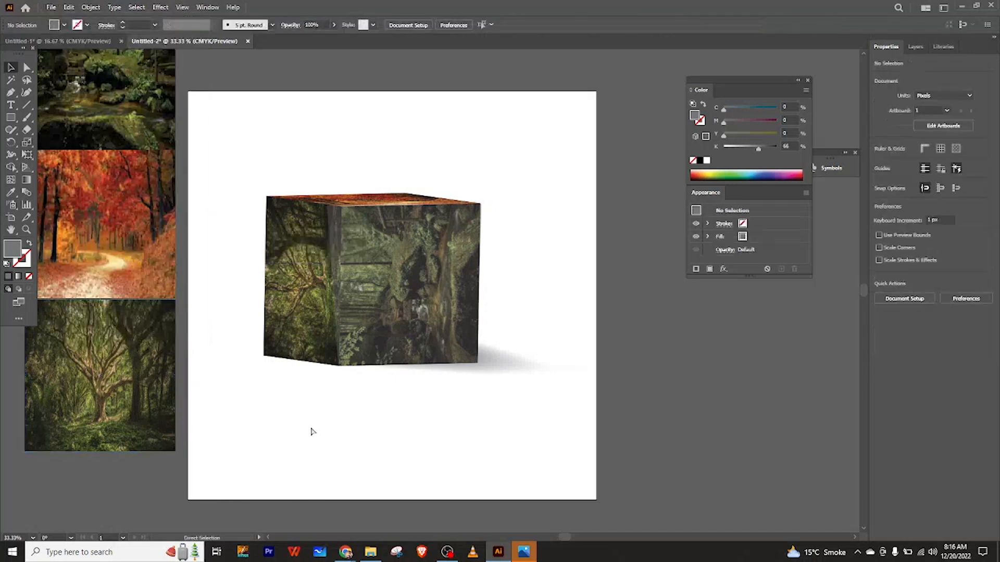
Open Export for Screens and rename the artboard to 3d box.
key("ctrl+alt+e")
left_click_drag(454, 124, 375, 136)
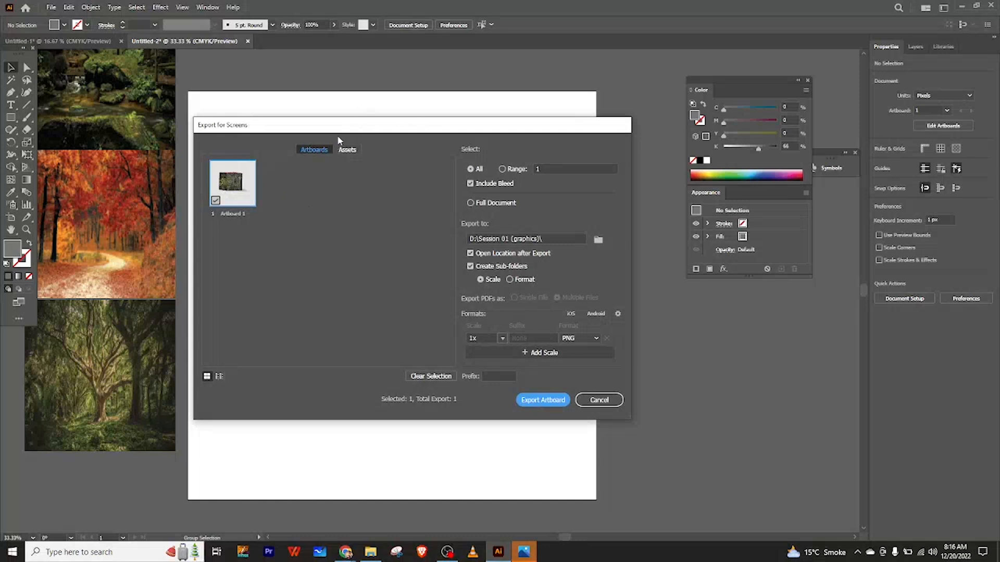
left_click(240, 214)
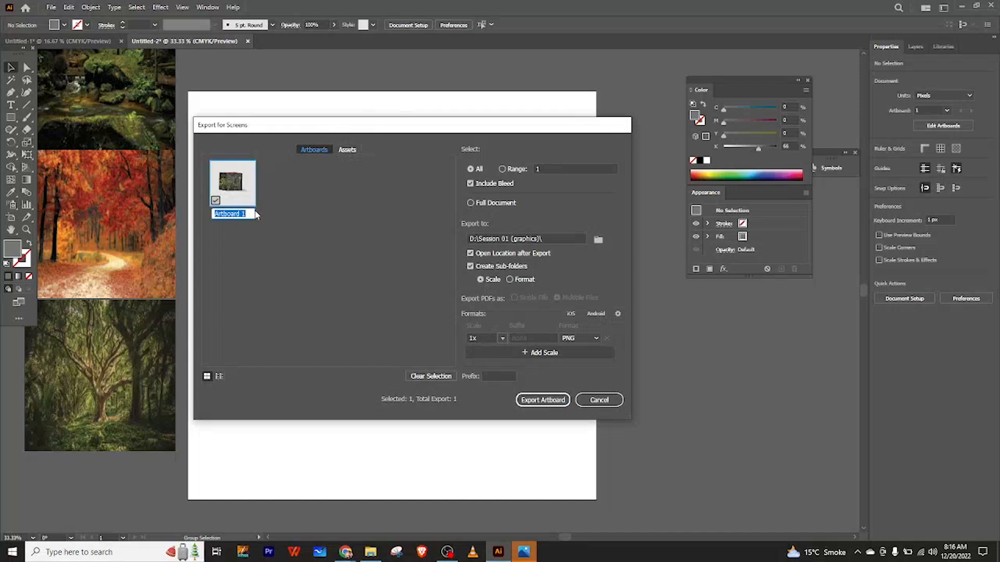
key("BackSpace")
type("3d box")
left_click(604, 242)
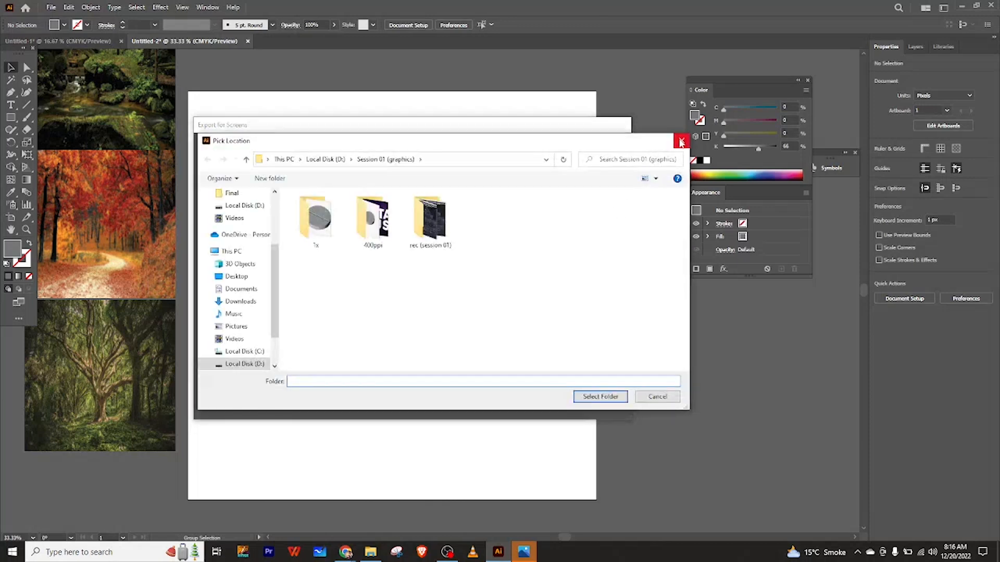
left_click(680, 141)
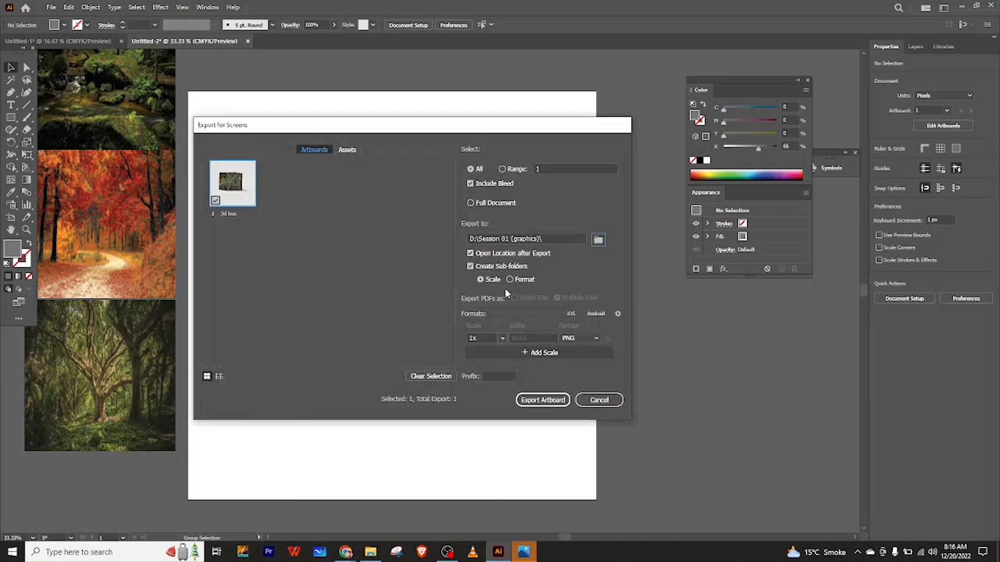
Set the export format to JPG 100 and switch the scale option to Resolution.
left_click(575, 340)
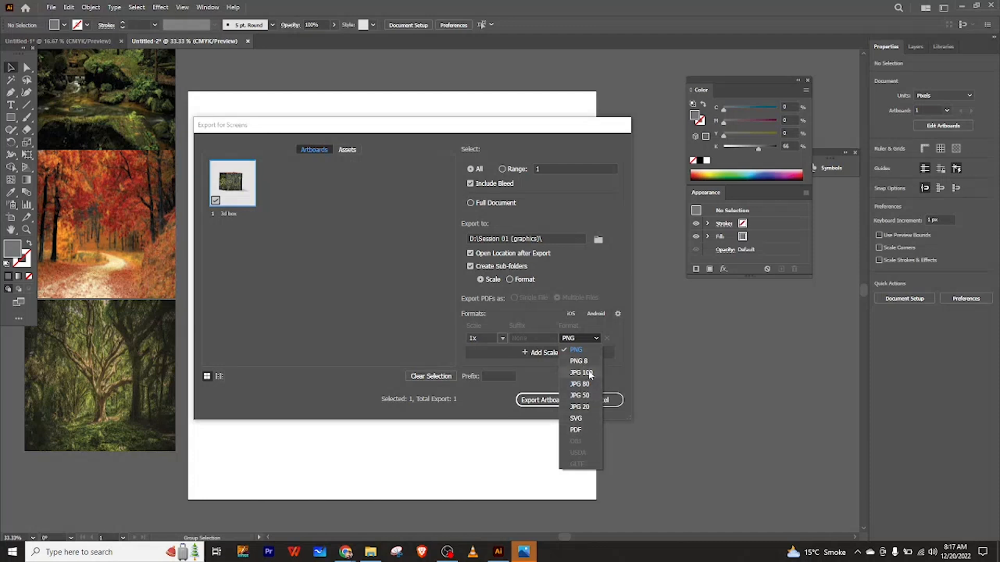
left_click(581, 373)
left_click(530, 339)
key("BackSpace")
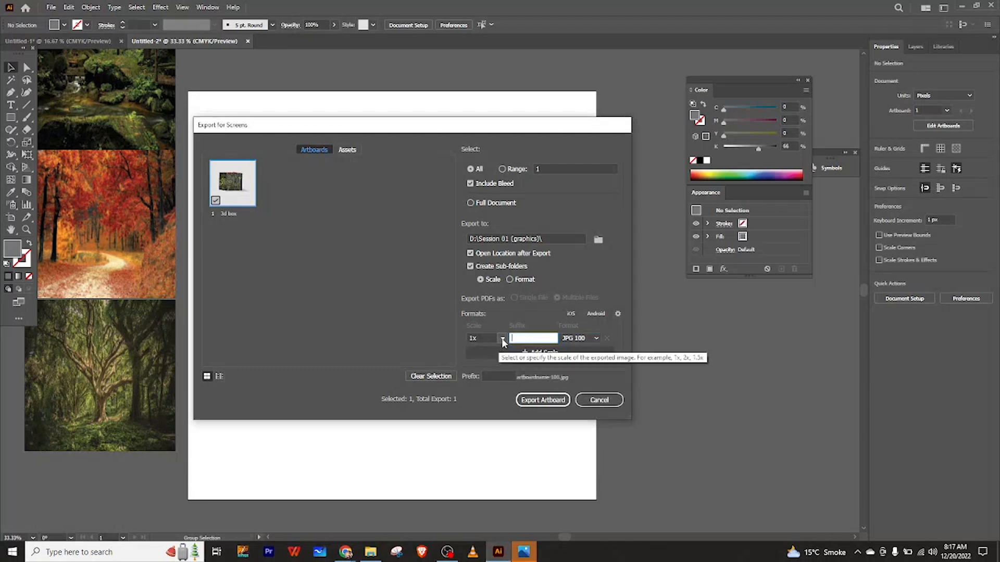
left_click(502, 339)
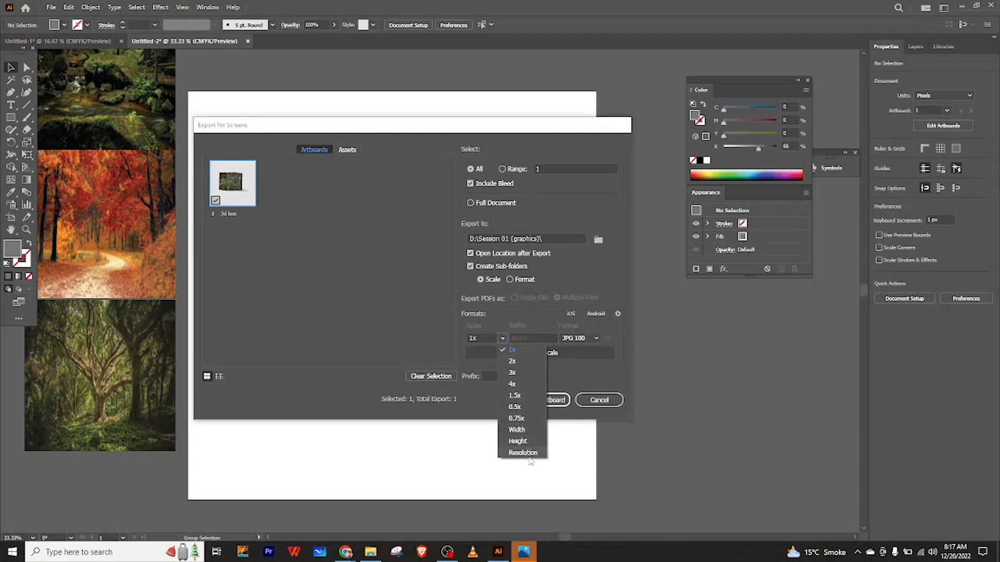
left_click(528, 453)
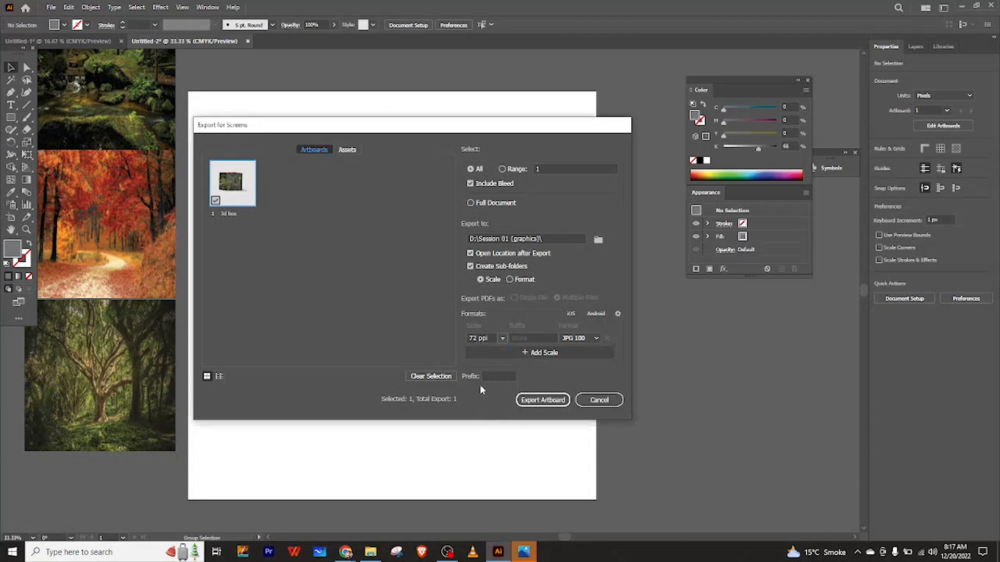
Set the export resolution to 400 ppi and export the artboard.
left_click(480, 339)
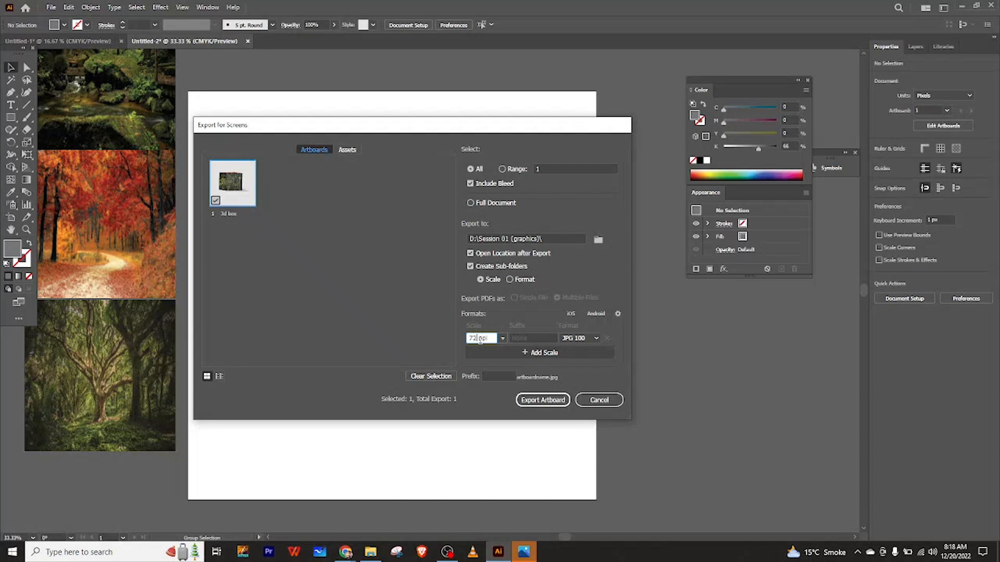
key("BackSpace")
type("400")
left_click(556, 402)
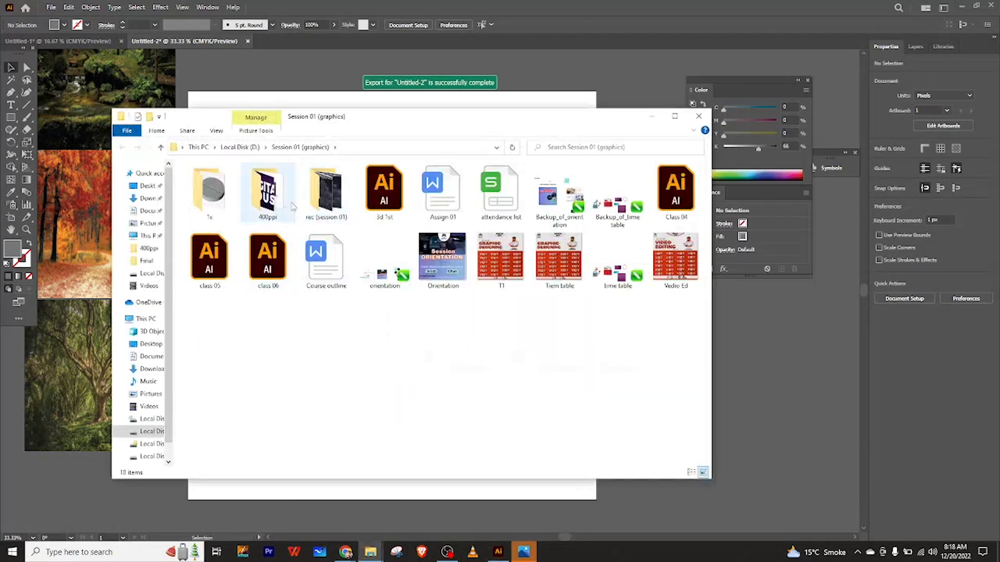
Open the exported 3d box image from the 400ppi folder to inspect it, then close the viewer and folder.
double_click(267, 195)
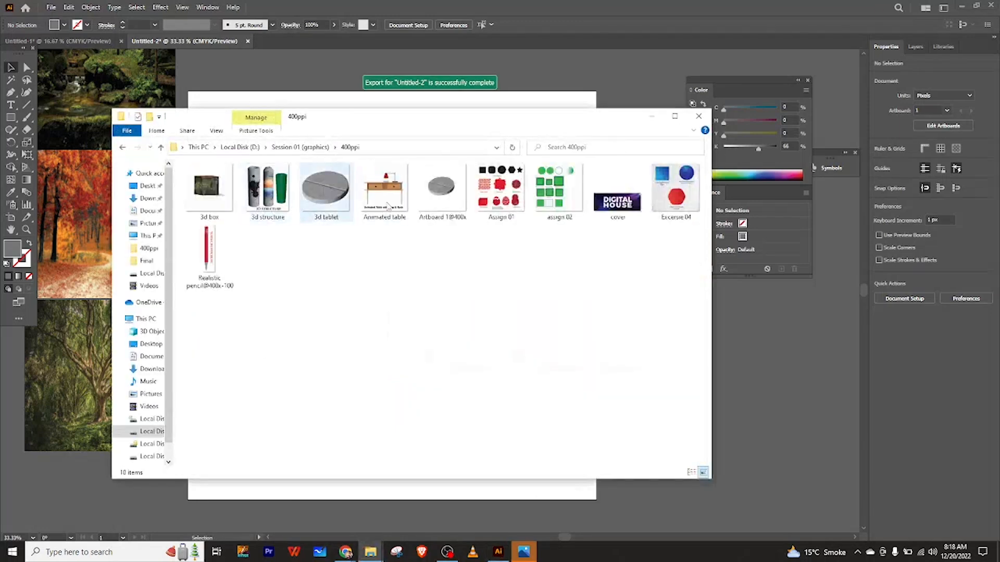
double_click(213, 193)
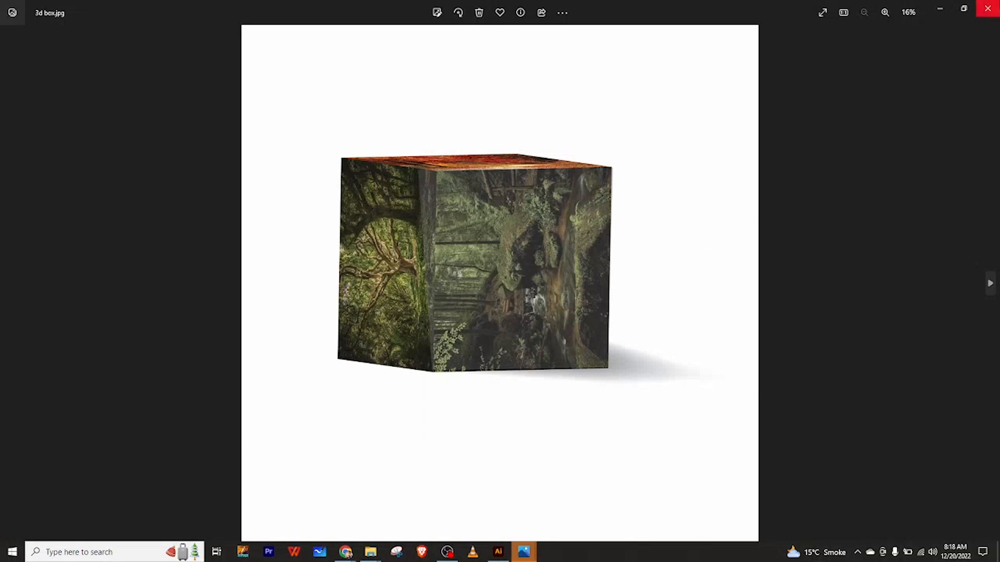
left_click(988, 8)
left_click(699, 115)
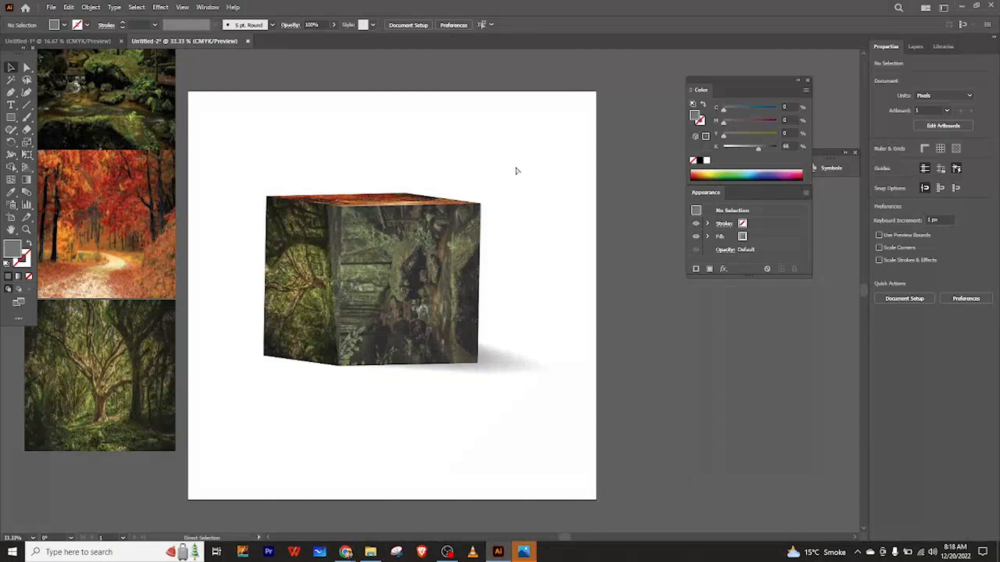
Create a new 1080 x 1080 px document.
key("ctrl+n")
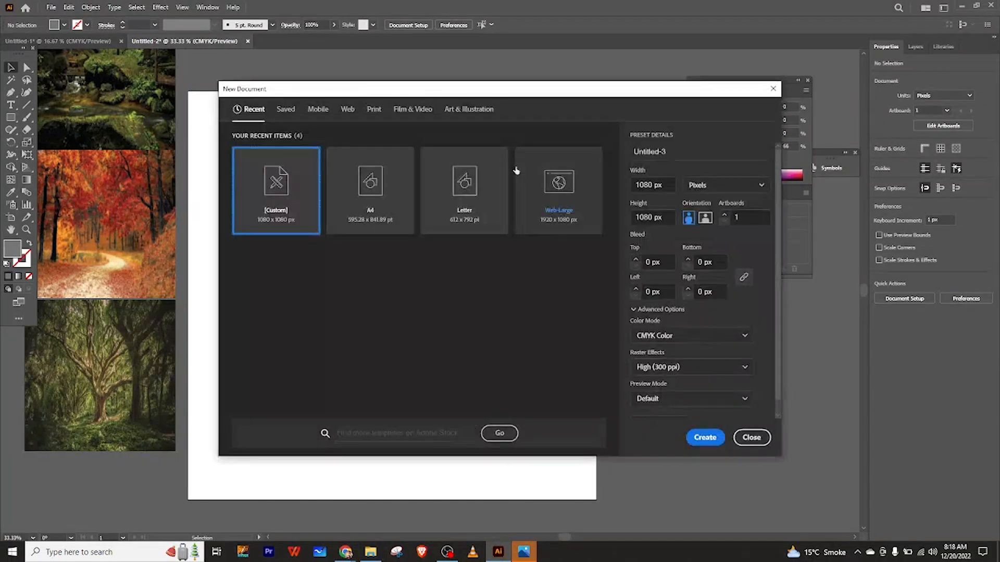
left_click(709, 444)
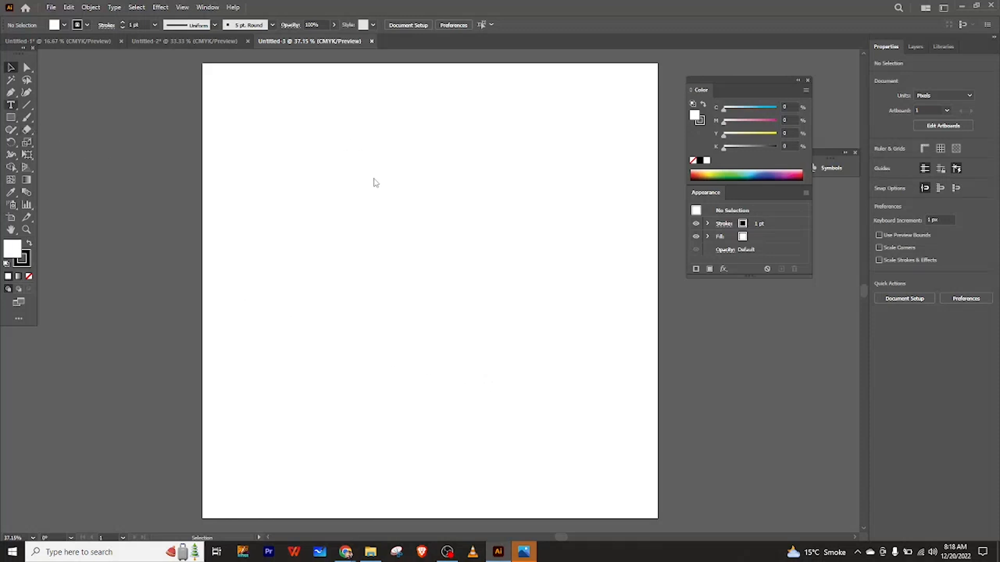
key("t")
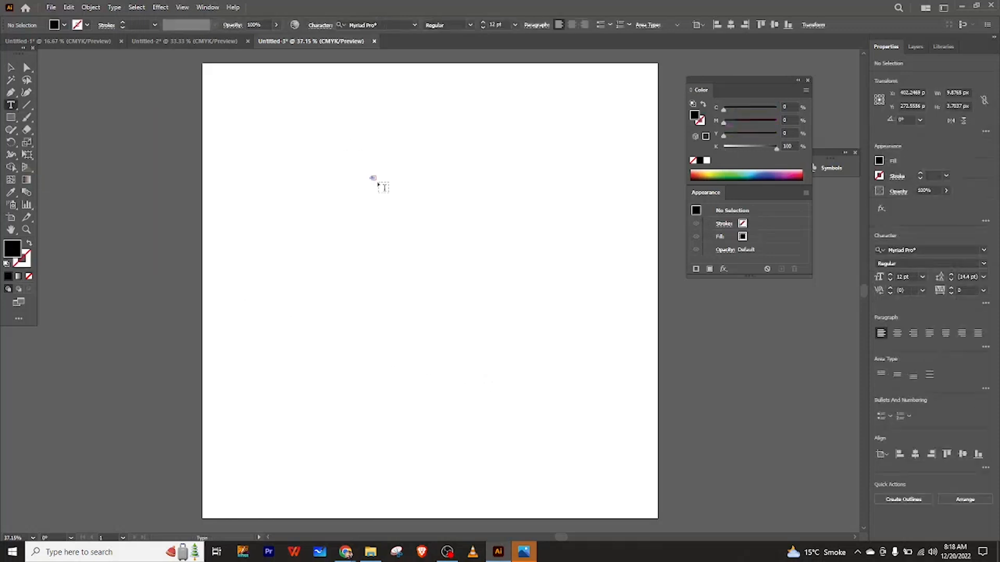
left_click(11, 68)
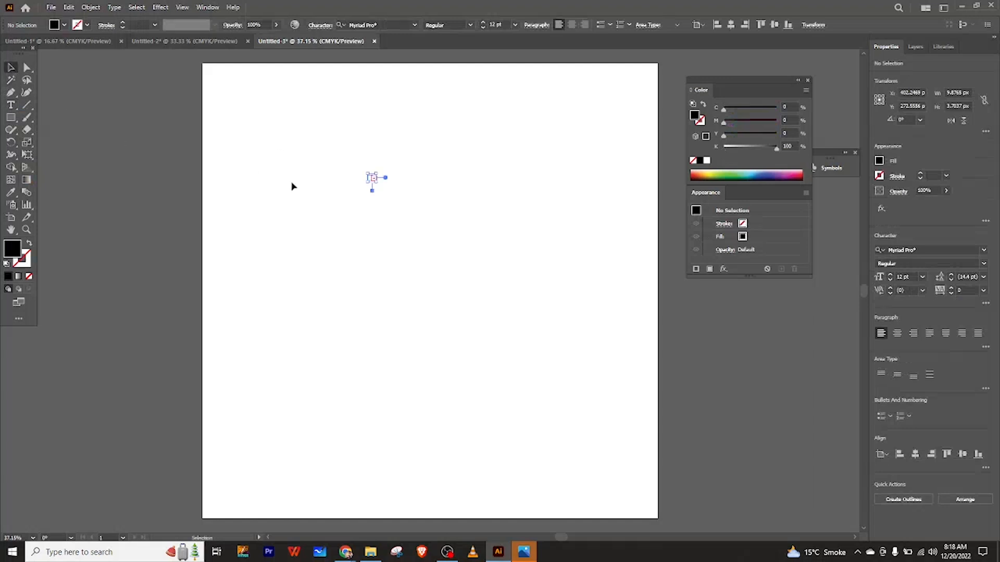
left_click_drag(333, 155, 453, 225)
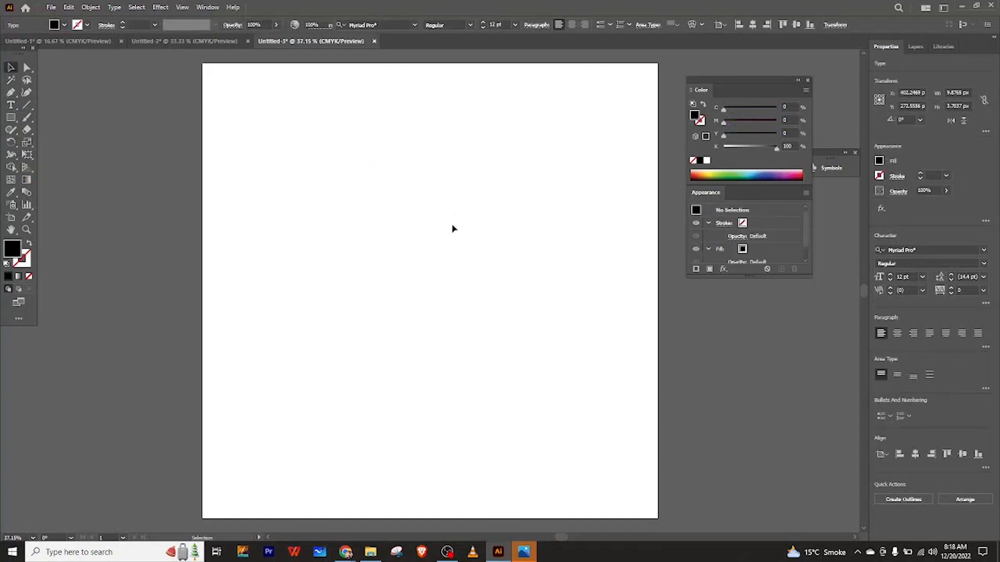
left_click(452, 229)
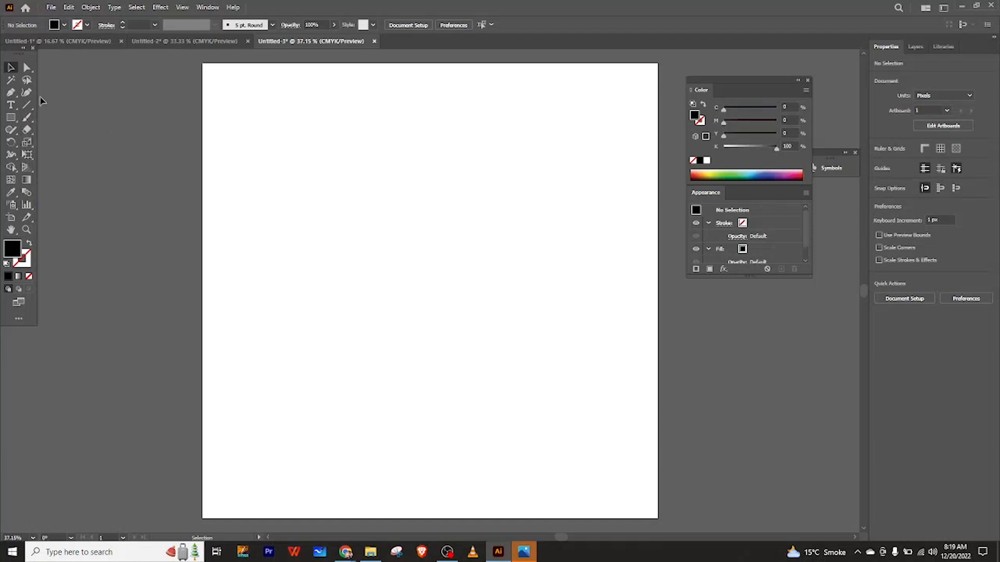
Add the title text Poster Designing and scale it up near the top centre of the artboard.
left_click(11, 105)
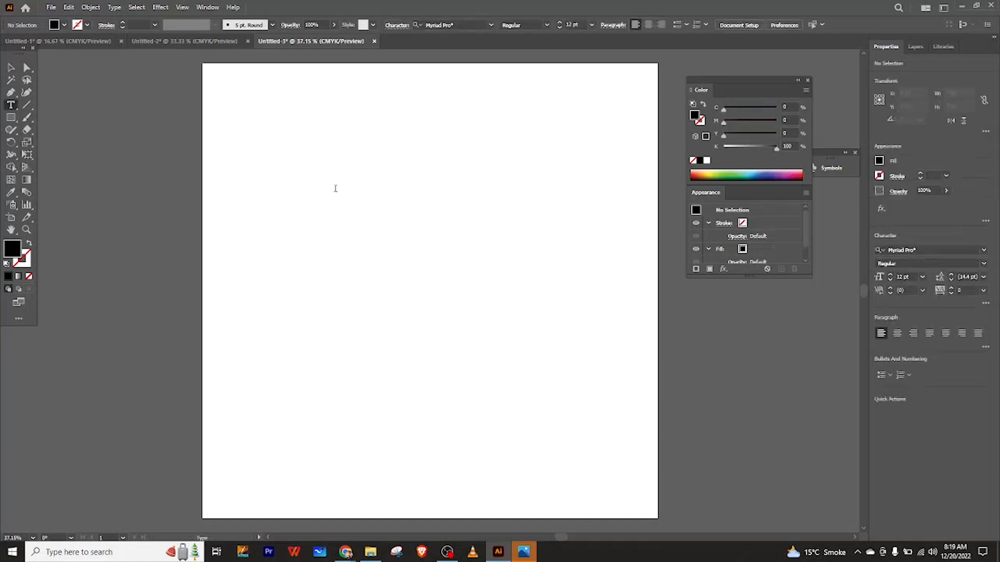
left_click(335, 189)
key("BackSpace")
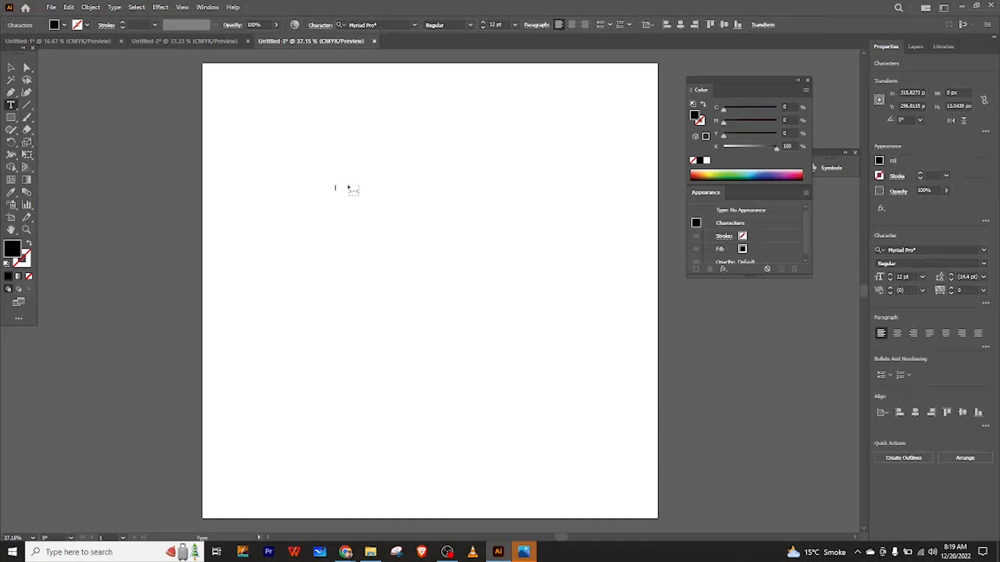
type("Poster Designing")
left_click(11, 68)
left_click_drag(377, 194, 500, 254)
left_click_drag(413, 203, 477, 170)
left_click(556, 128)
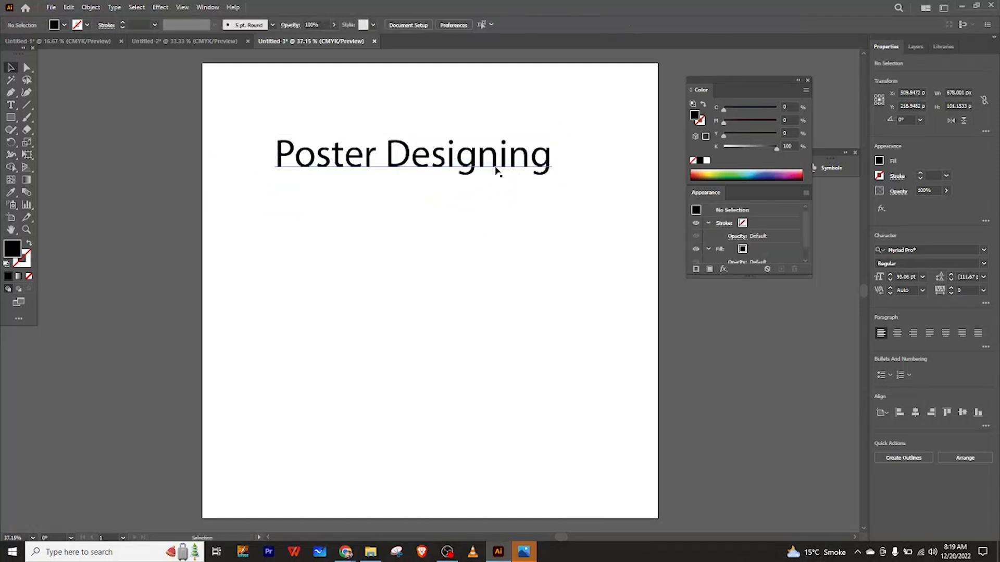
Add the subtitle Visaul Communication and enlarge it beneath the title.
left_click(10, 105)
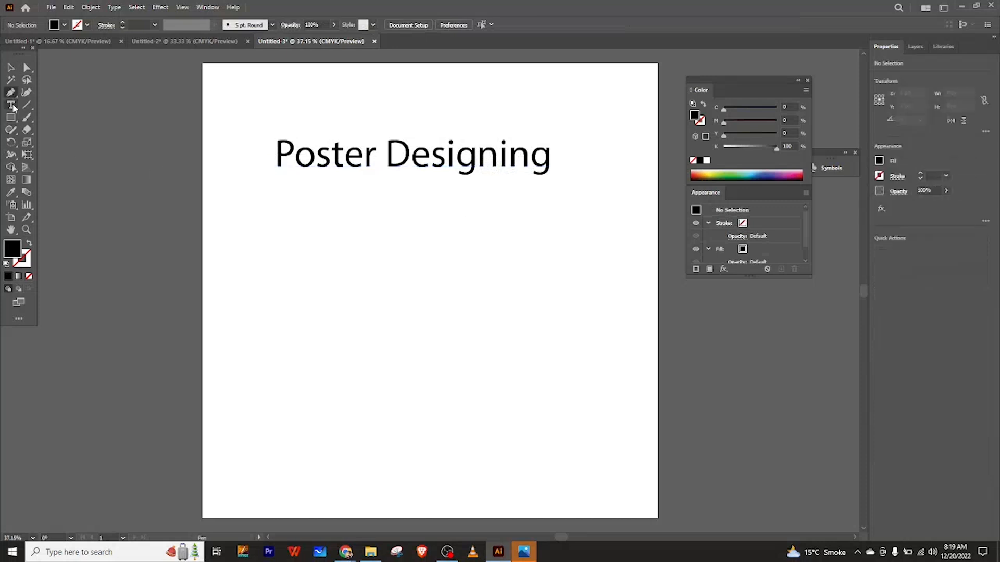
key("BackSpace")
type("Visual Communication")
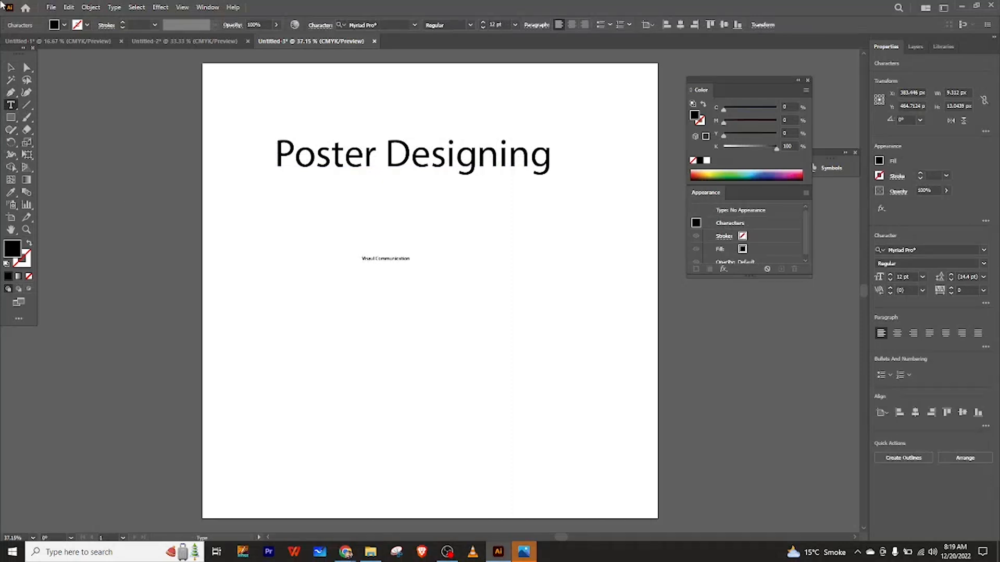
left_click(10, 67)
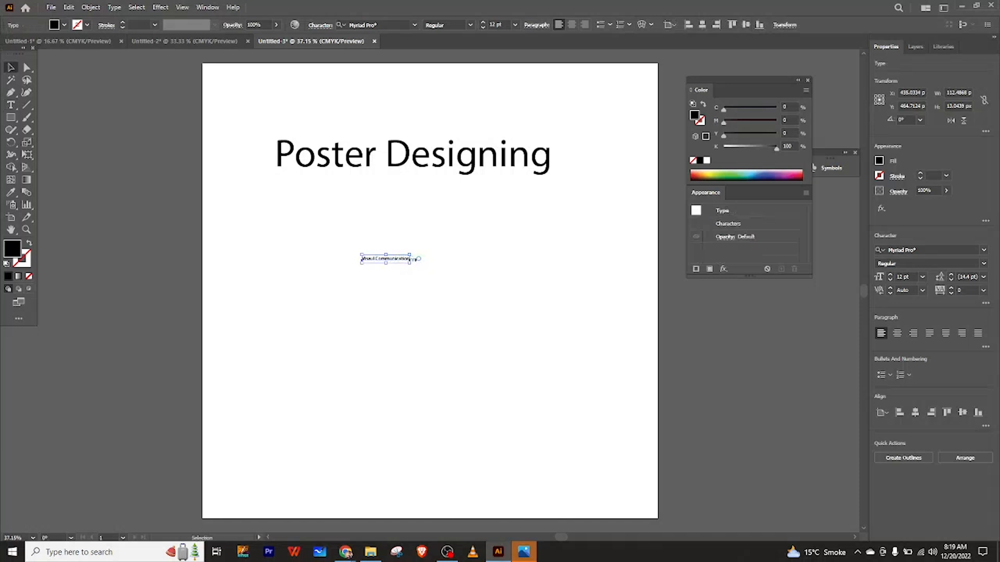
left_click_drag(414, 263, 431, 221)
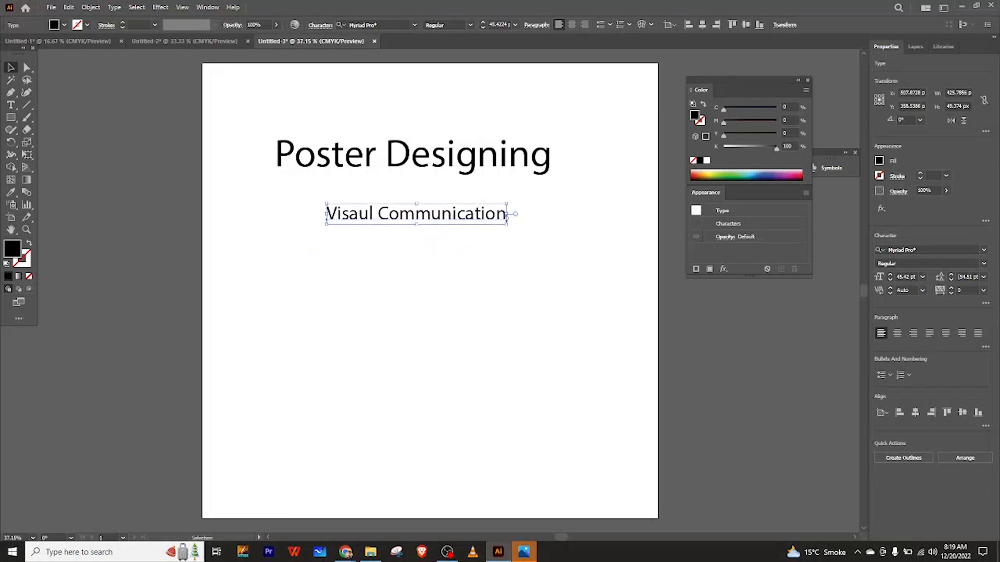
left_click(515, 229)
left_click_drag(518, 233, 466, 217)
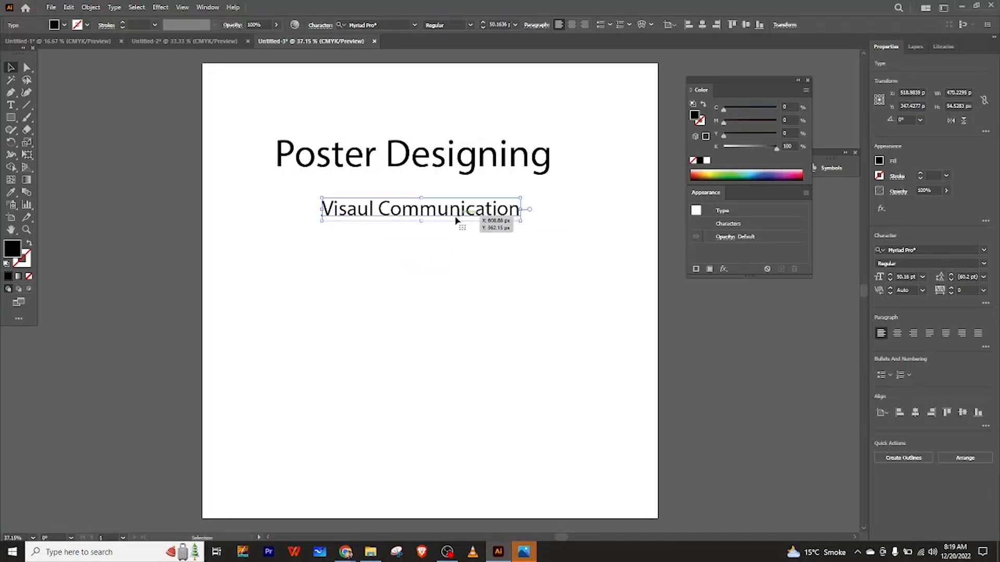
left_click(415, 250)
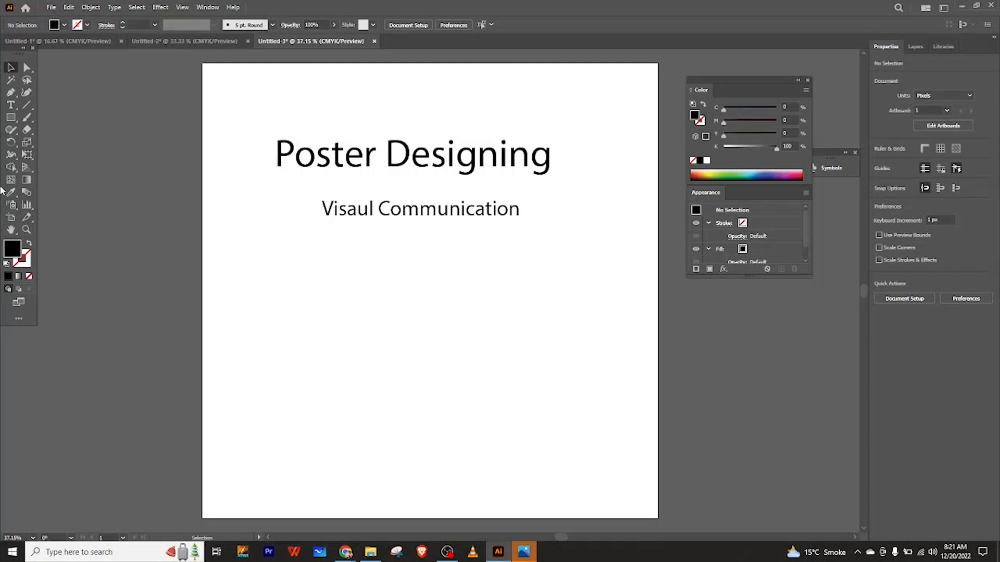
Draw a square about 515 px wide below the subtitle and fill it green.
left_click(10, 118)
left_click_drag(328, 266, 545, 483)
key("v")
left_click_drag(469, 374, 443, 353)
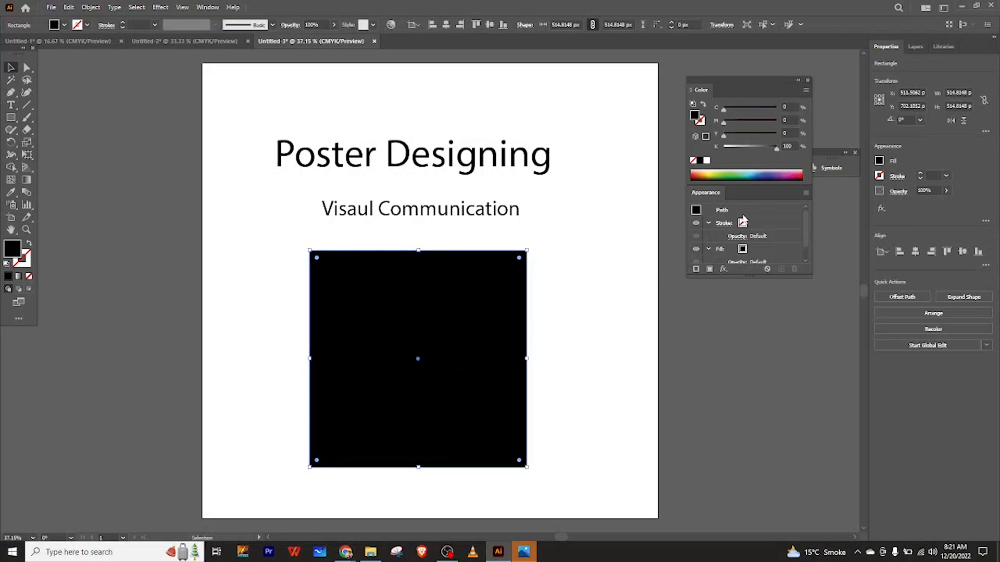
left_click(721, 179)
left_click(723, 175)
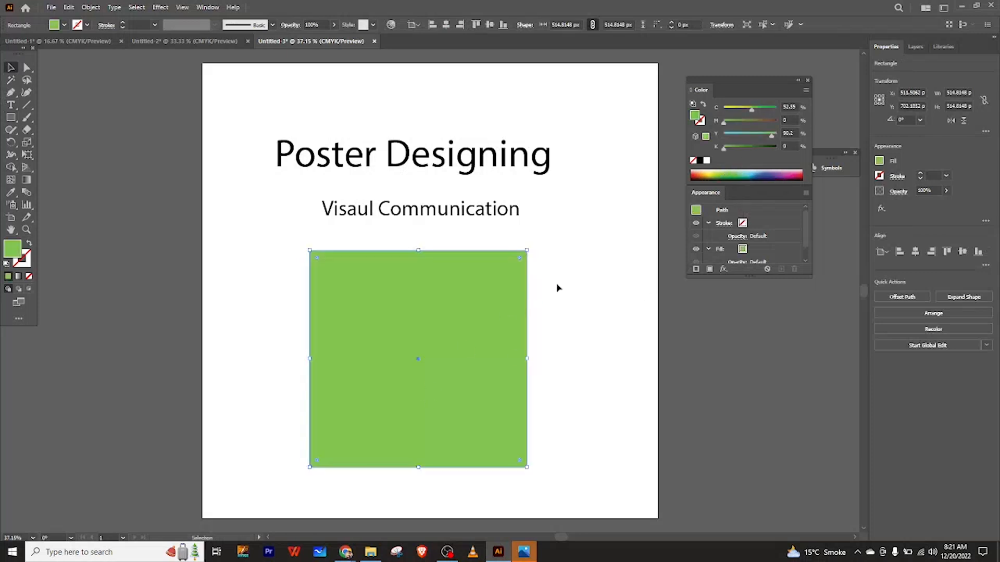
Move the Poster Designing title onto the top of the green square and bring it to the front.
left_click(410, 161)
left_click_drag(561, 178, 530, 172)
left_click_drag(447, 159, 455, 278)
right_click(527, 273)
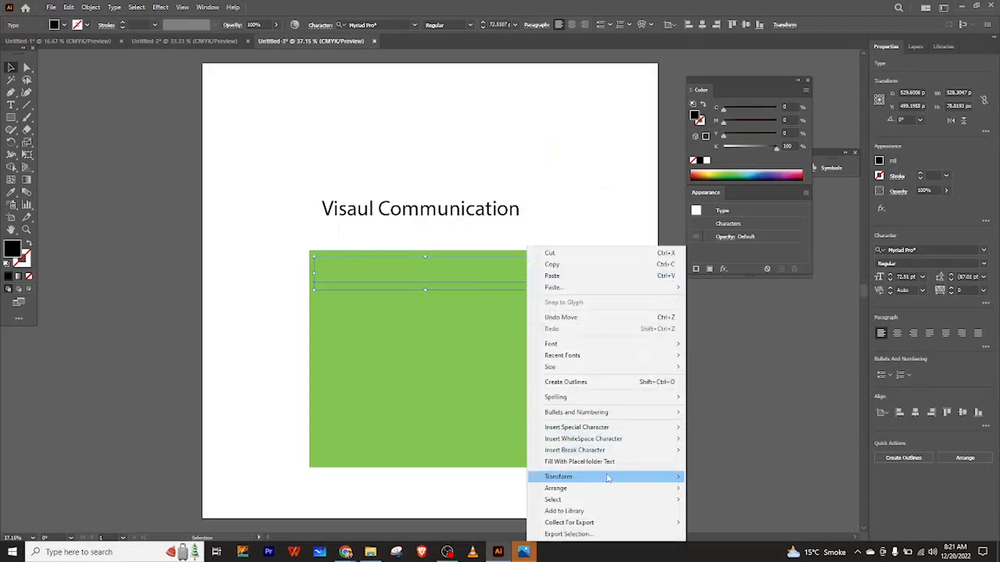
mouse_move(675, 488)
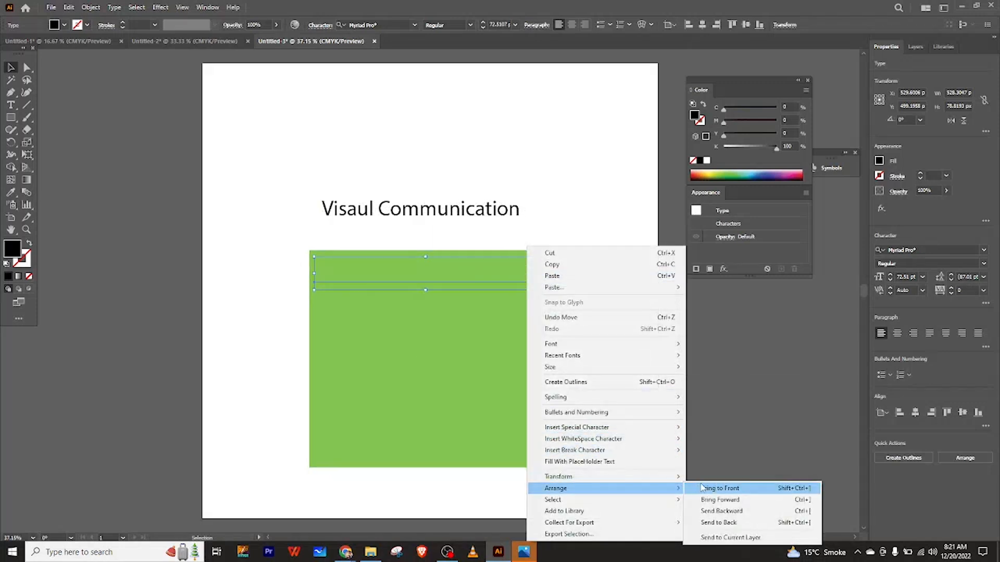
left_click(720, 488)
left_click_drag(523, 283, 521, 280)
left_click(569, 277)
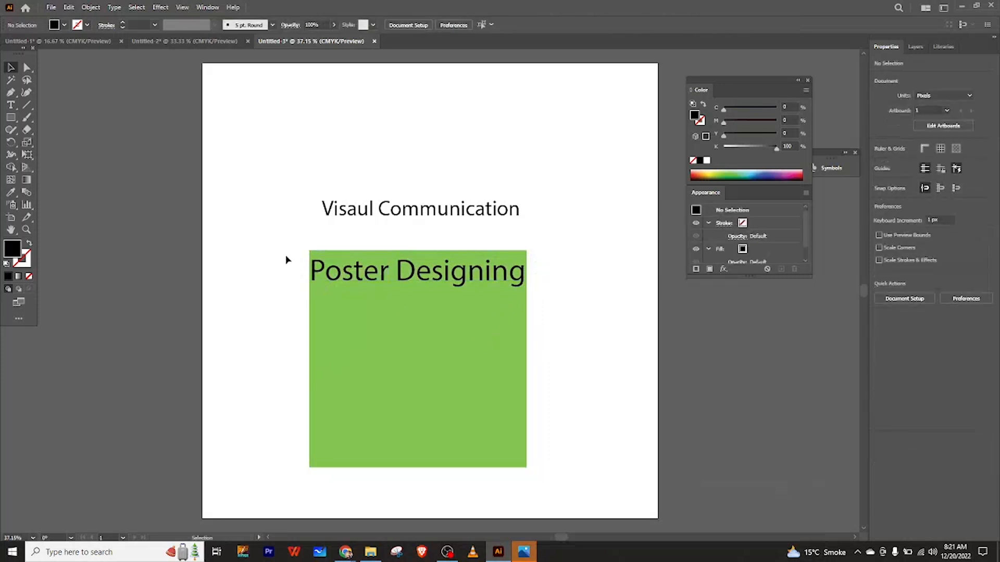
Bring the Visaul Communication subtitle forward and move it onto the square just beneath the title.
right_click(406, 208)
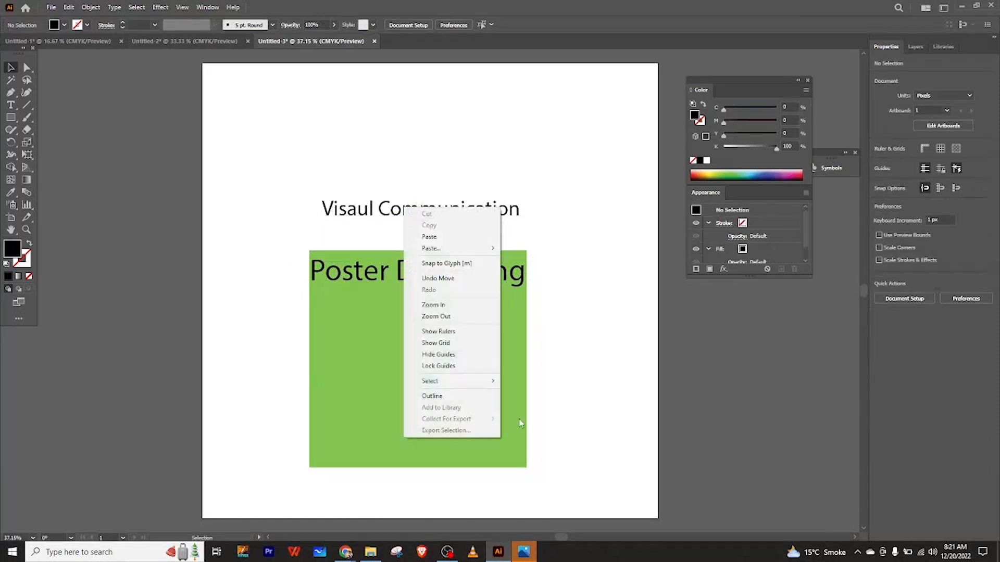
left_click(321, 186)
left_click(472, 217)
right_click(471, 218)
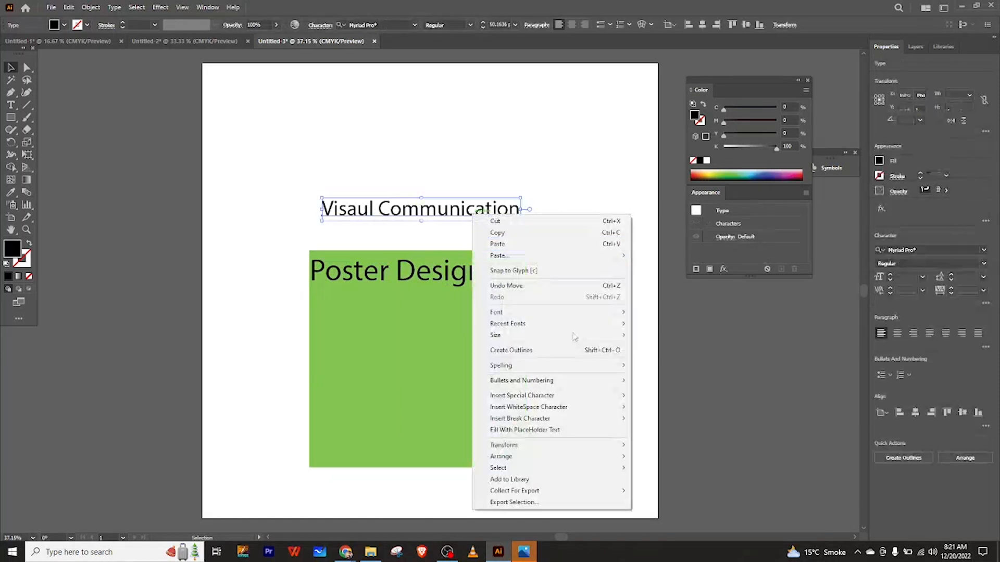
mouse_move(605, 456)
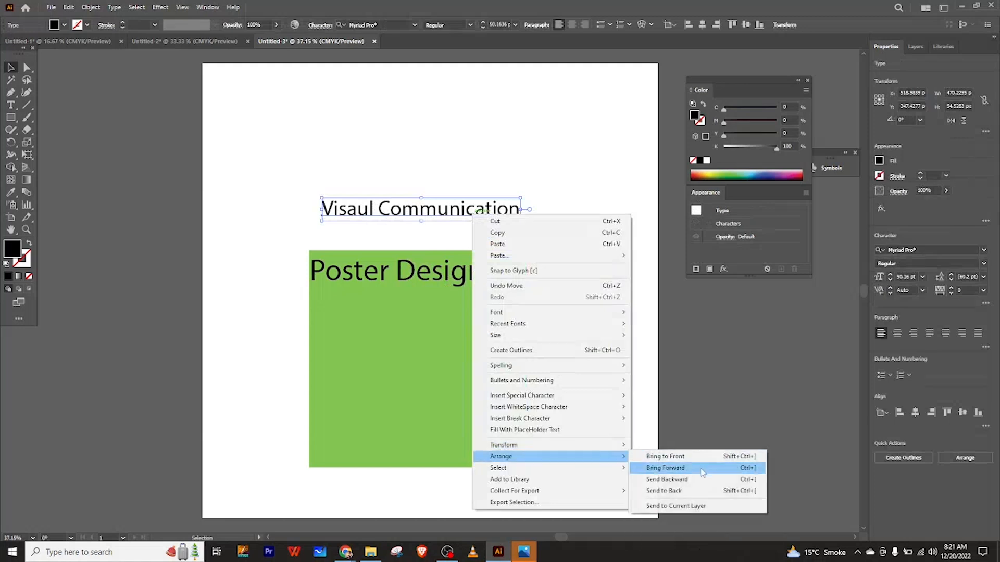
left_click(689, 463)
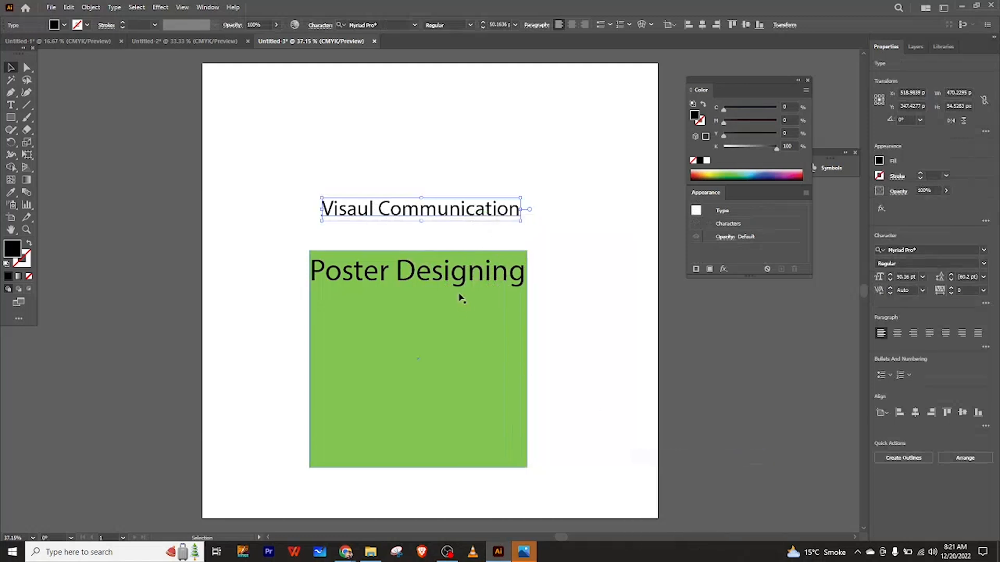
left_click_drag(423, 210, 420, 306)
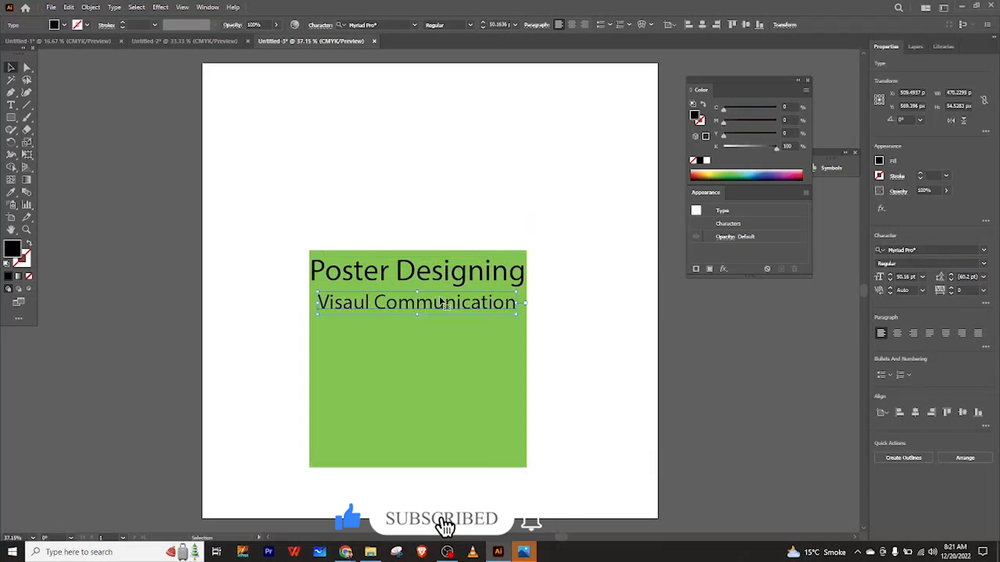
left_click_drag(435, 307, 438, 307)
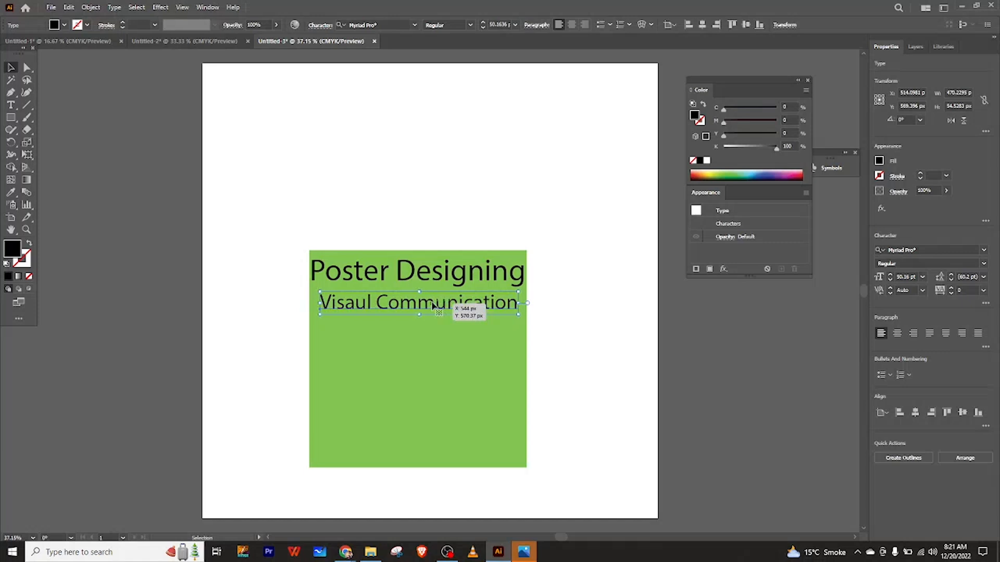
Select the square with both texts and move them up together on the artboard.
left_click_drag(284, 225, 574, 482)
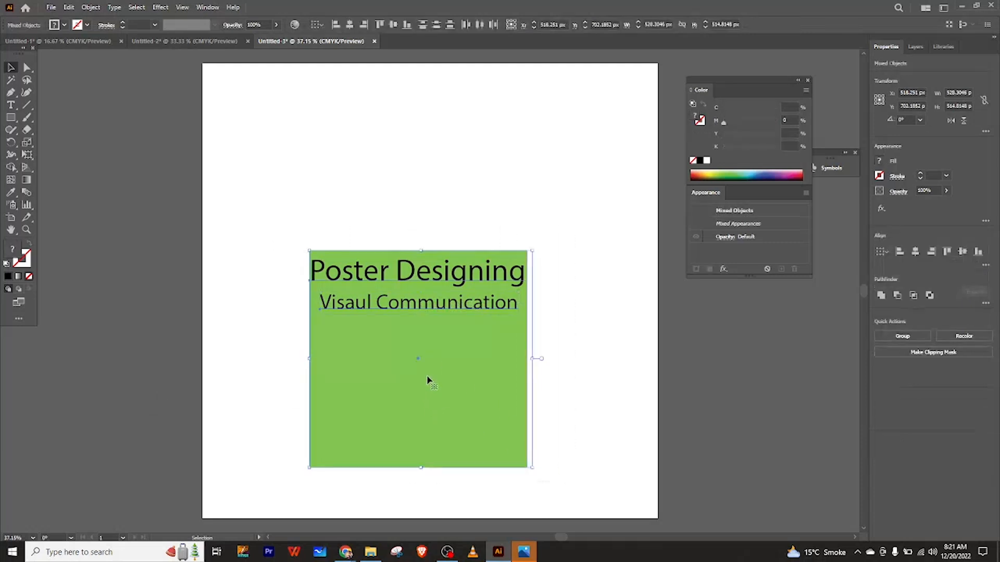
left_click_drag(412, 366, 409, 313)
left_click(548, 316)
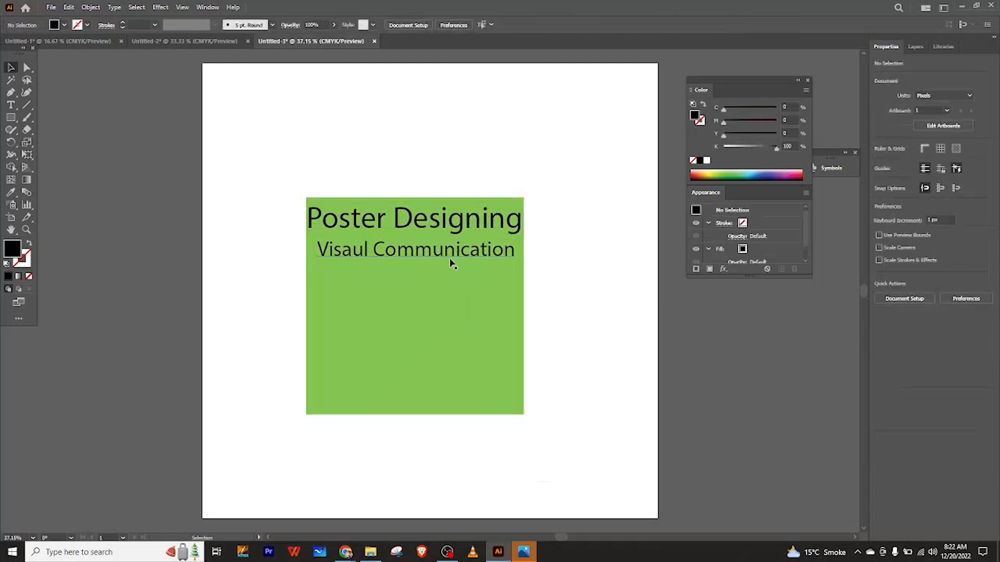
Nudge the subtitle slightly lower on the green square.
left_click_drag(451, 263, 442, 255)
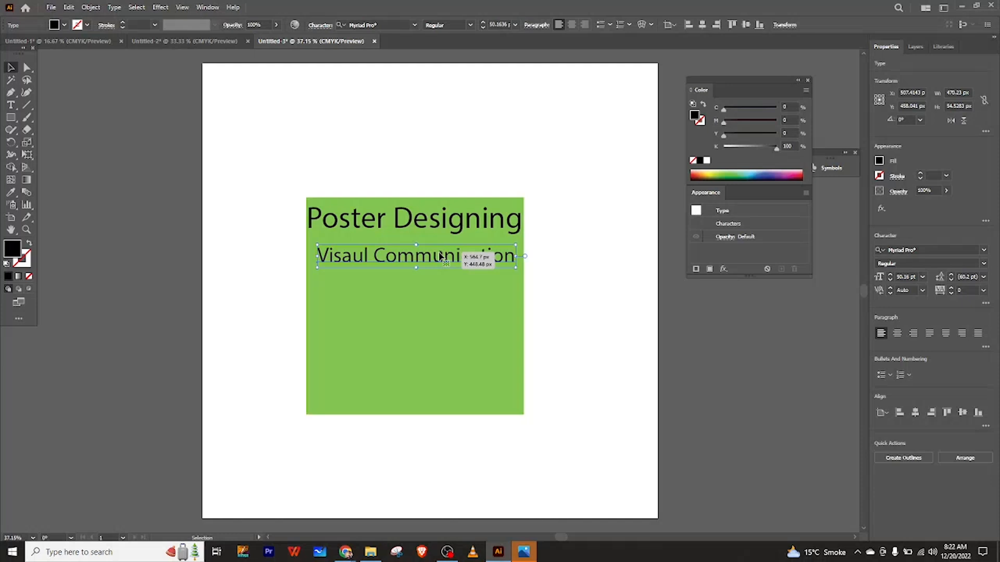
left_click_drag(440, 256, 440, 257)
left_click(223, 246)
left_click(462, 312)
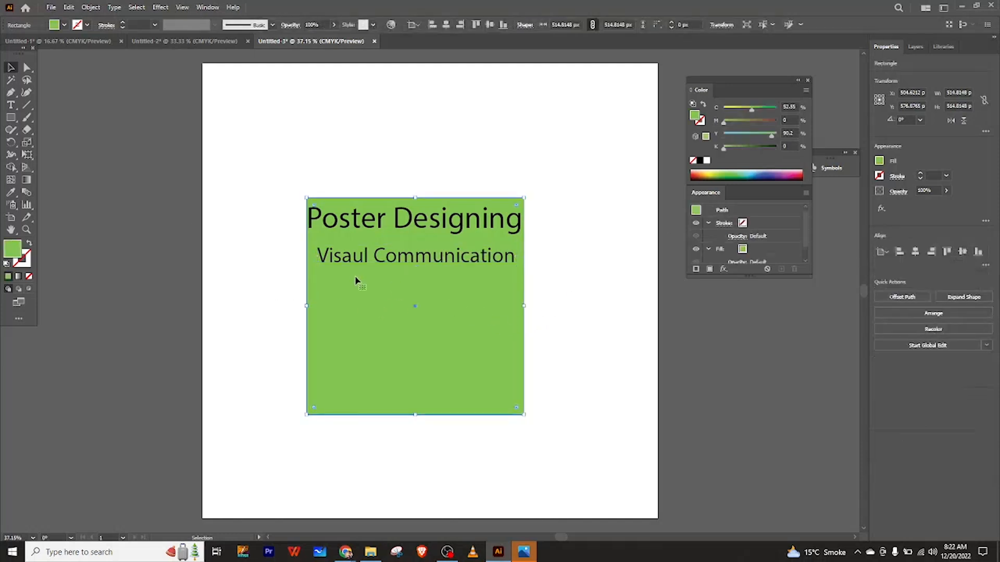
Add the text PAPRIKA above the green square, then enlarge it and position it over the square.
key("t")
left_click(378, 125)
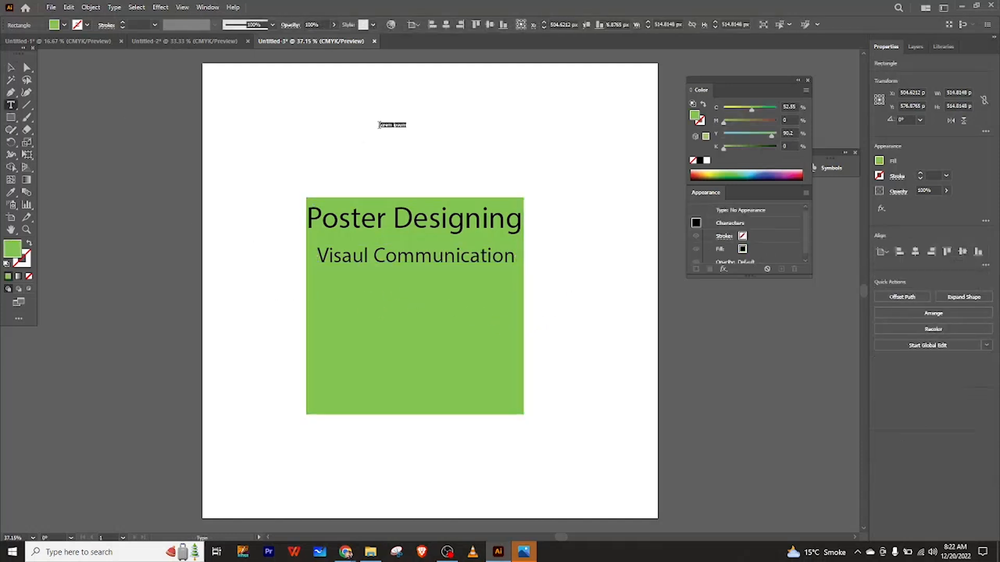
type("Av")
type("PRIKA")
left_click(10, 67)
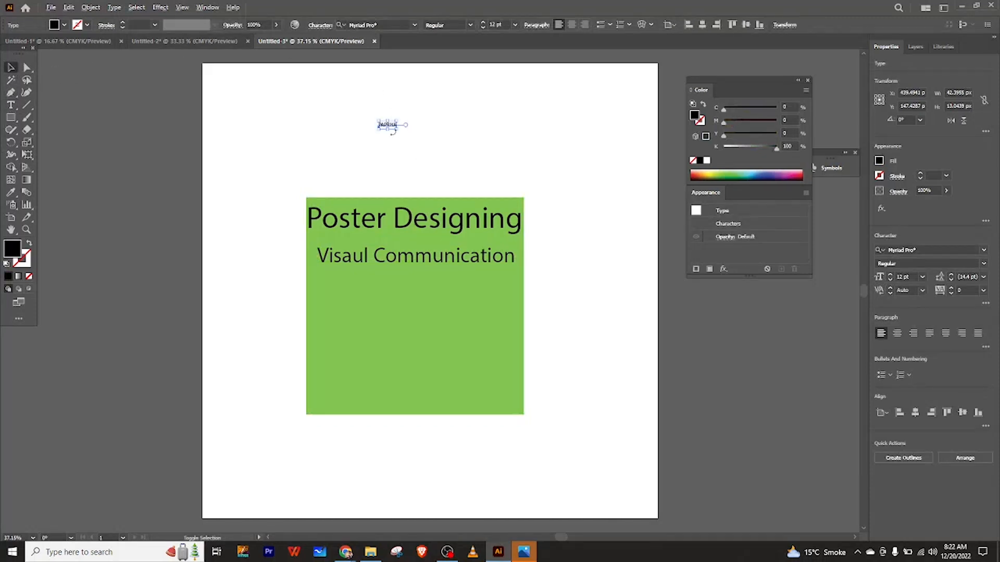
left_click_drag(395, 131, 490, 157)
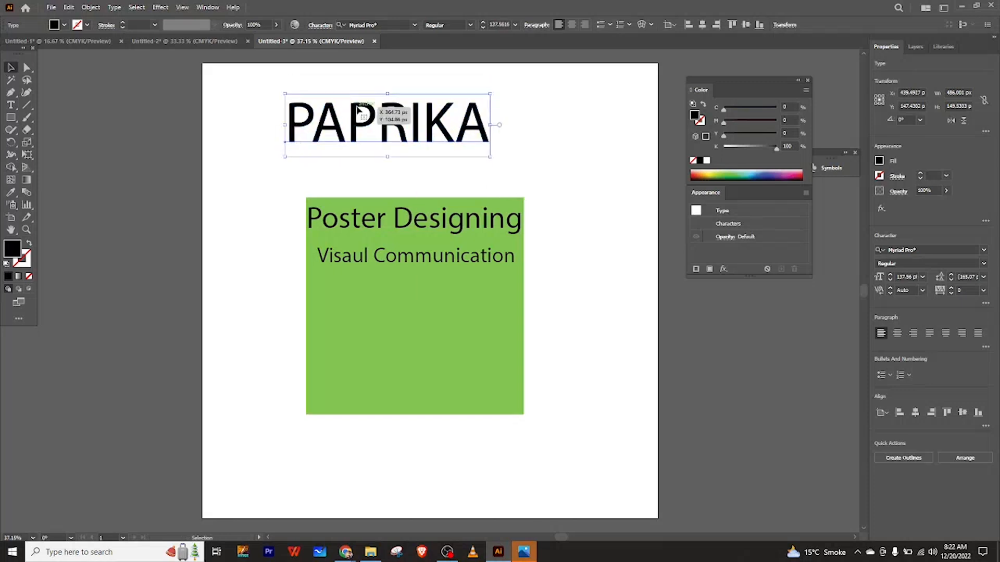
left_click_drag(388, 128, 405, 140)
Change the PAPRIKA text's font to Allston Demo.
left_click(983, 251)
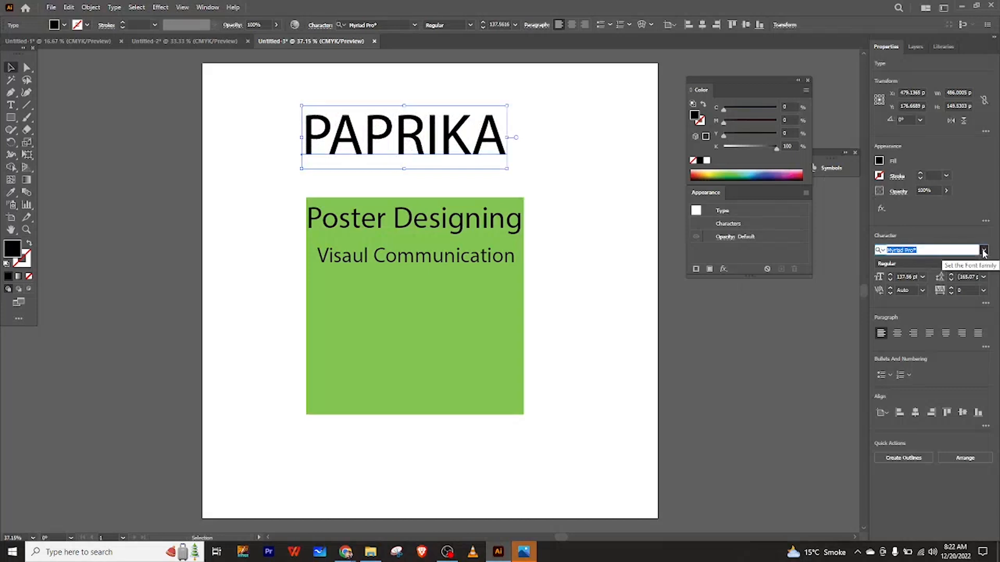
left_click(984, 251)
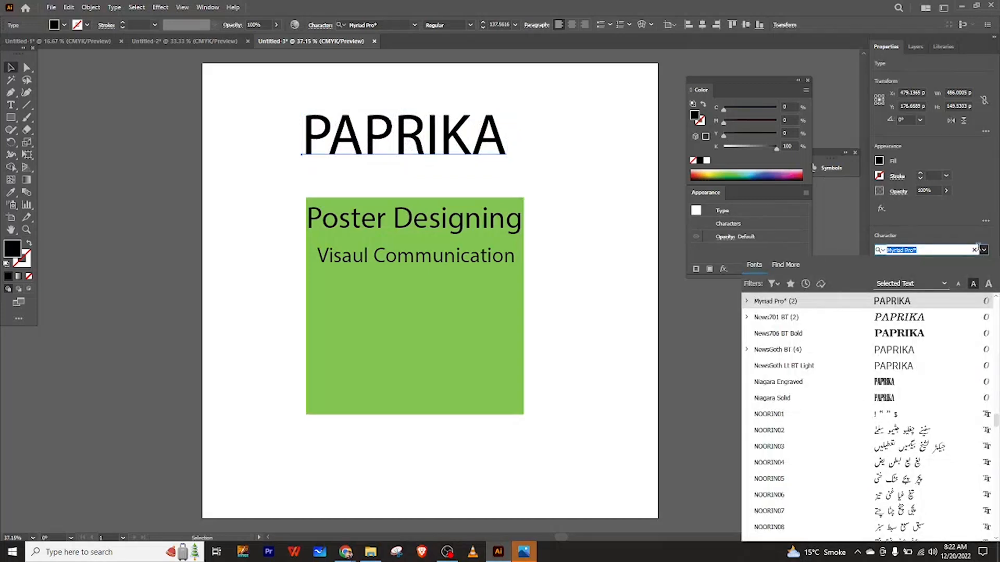
left_click(985, 250)
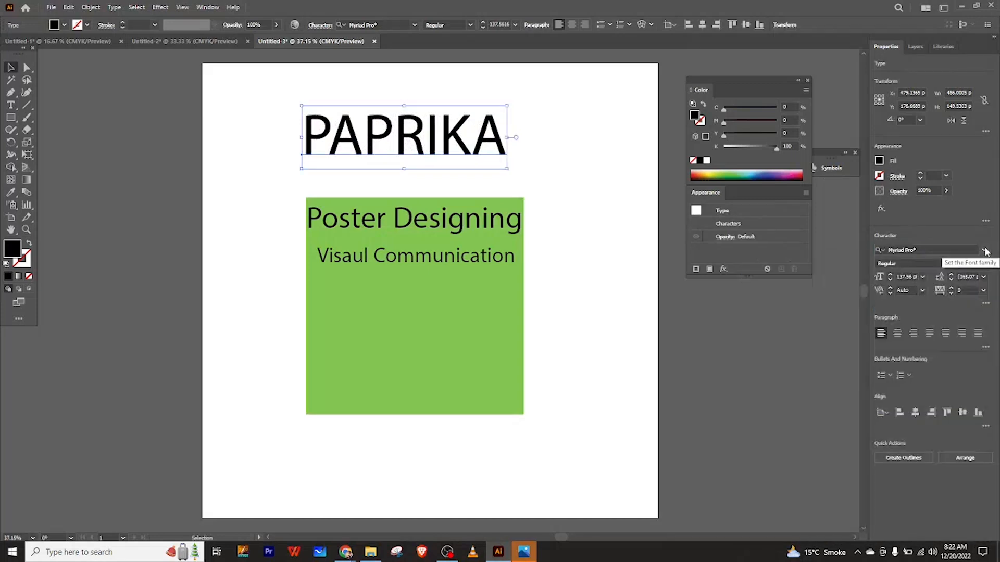
left_click(985, 251)
key("Down")
left_click_drag(996, 412, 996, 303)
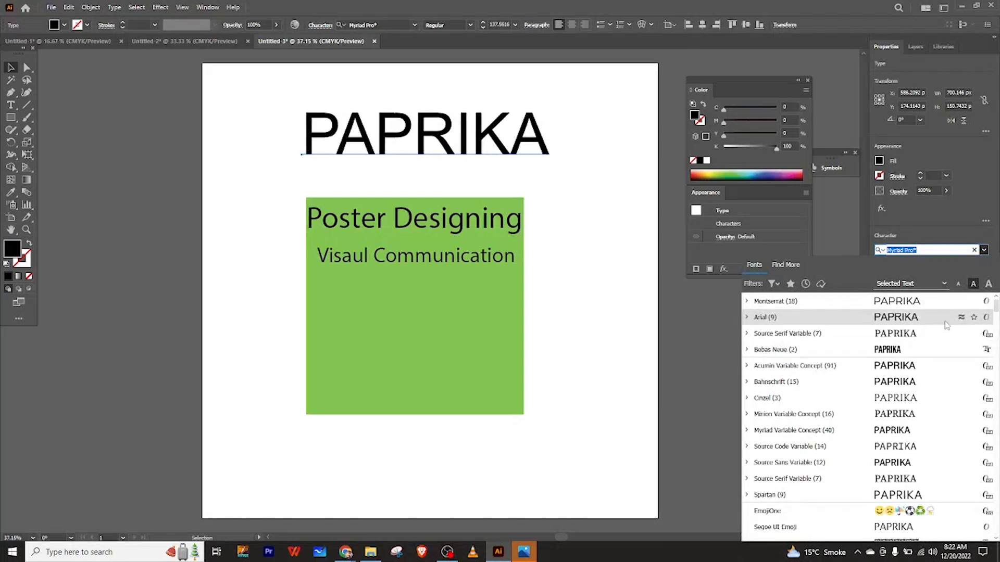
key("Down")
key("Down")
key("Down")
key("Down")
key("Down")
key("Down")
key("Down")
key("Down")
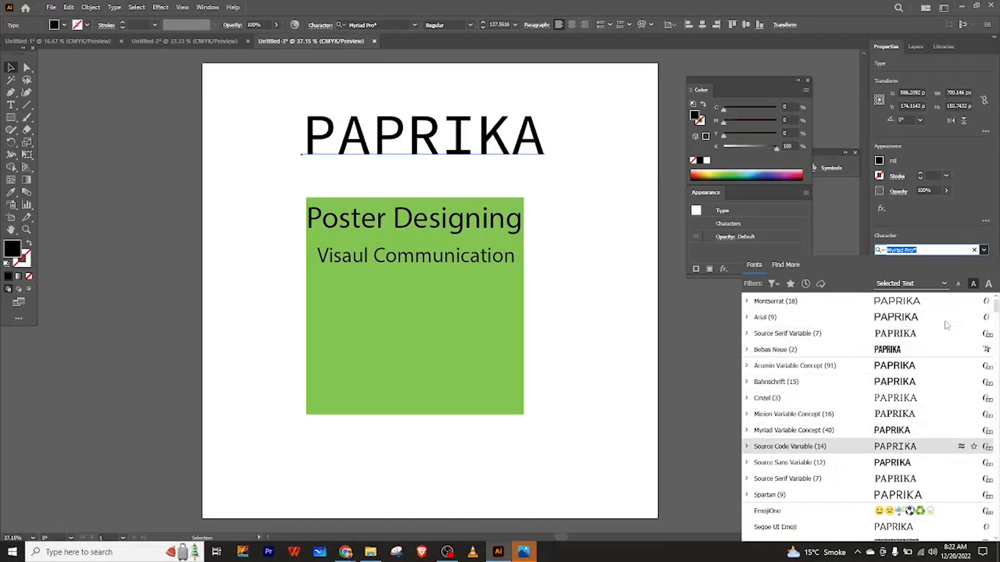
key("Down")
key("Down")
key("Down")
key("Down")
key("Down")
key("Down")
key("Down")
key("Down")
key("Down")
key("Down")
key("Down")
key("Down")
key("Down")
key("Down")
key("Down")
key("Down")
key("Down")
key("Down")
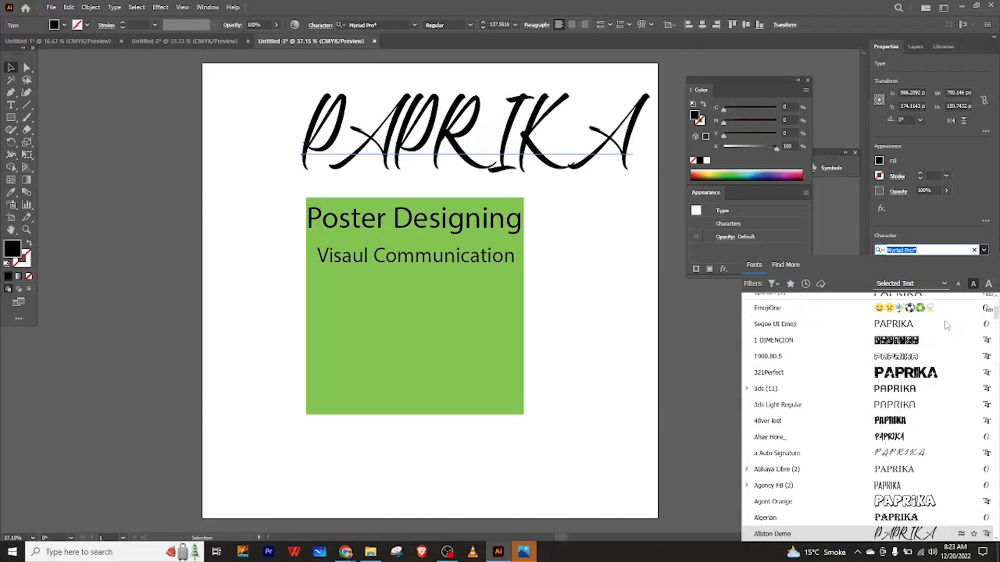
key("Return")
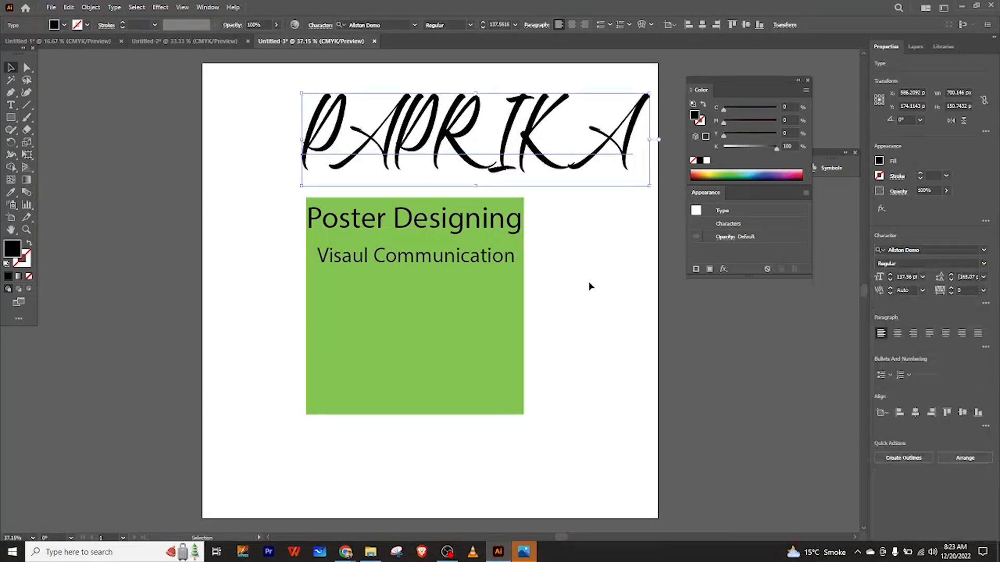
Move the PAPRIKA text left so it spans the top of the artboard.
left_click_drag(518, 141, 472, 144)
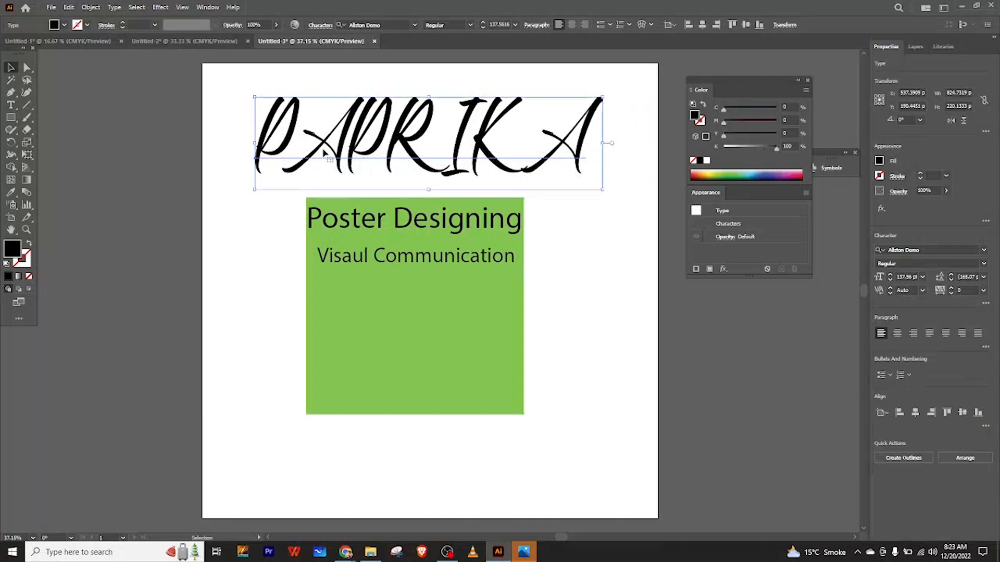
left_click(625, 161)
left_click_drag(238, 127, 616, 177)
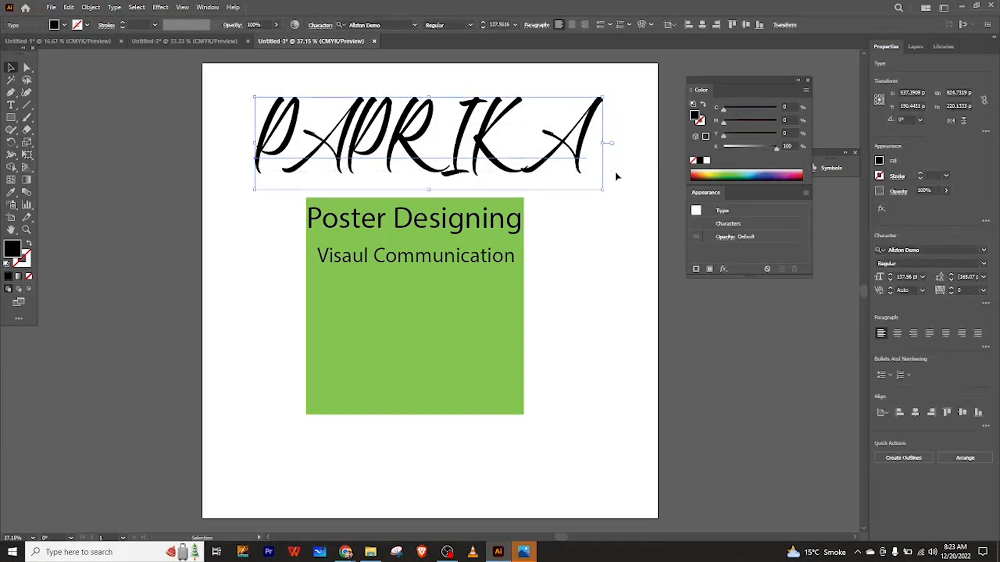